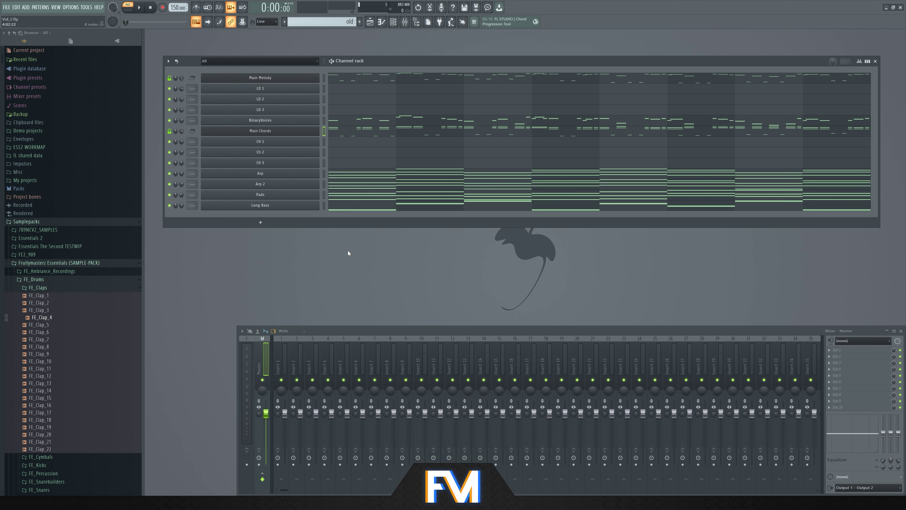
Step: Mute the Arp, Arp 2, Pads and Long Bass channels and listen to the old pattern without them
{"action": "left_click", "coordinate": [169, 174]}
{"action": "left_click", "coordinate": [169, 183]}
{"action": "left_click", "coordinate": [169, 194]}
{"action": "left_click", "coordinate": [169, 206]}
{"action": "key", "text": "space"}
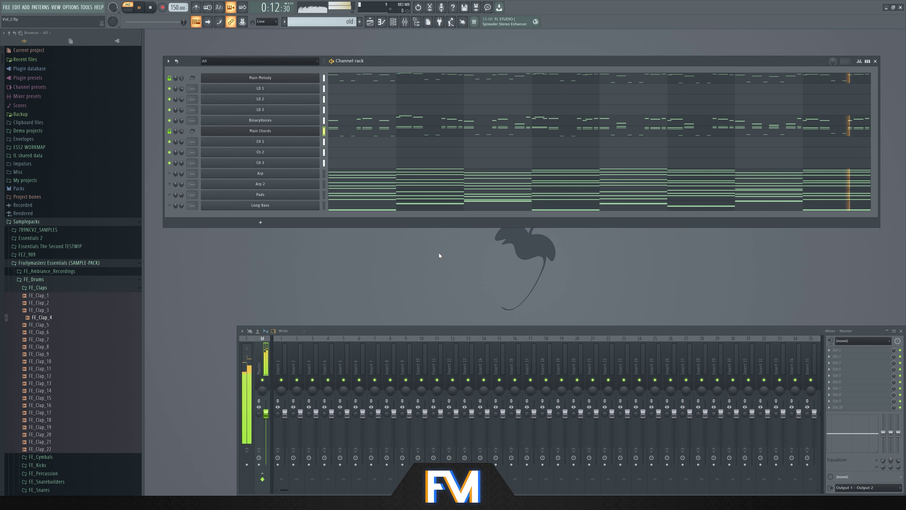
{"action": "key", "text": "space"}
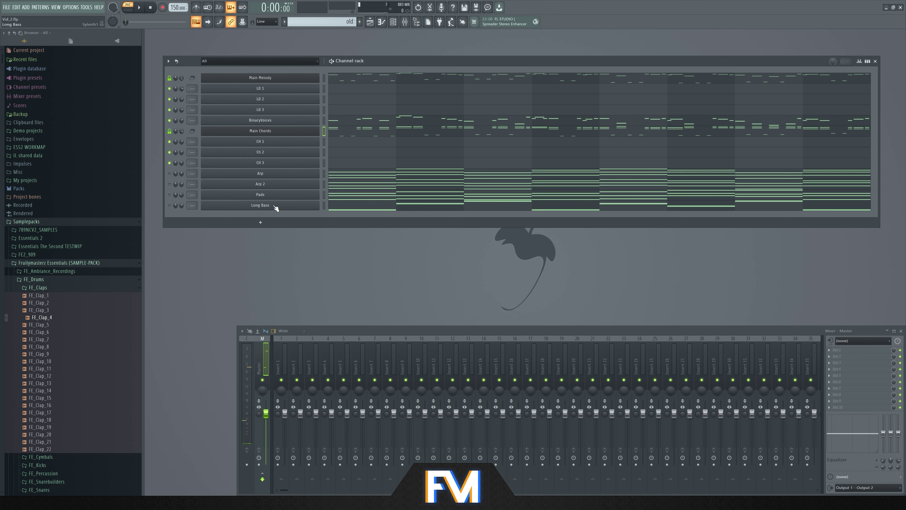
Step: Unmute the Arp, Arp 2, Pads and Long Bass channels and listen to the full old pattern
{"action": "left_click", "coordinate": [169, 174]}
{"action": "left_click", "coordinate": [169, 205]}
{"action": "key", "text": "space"}
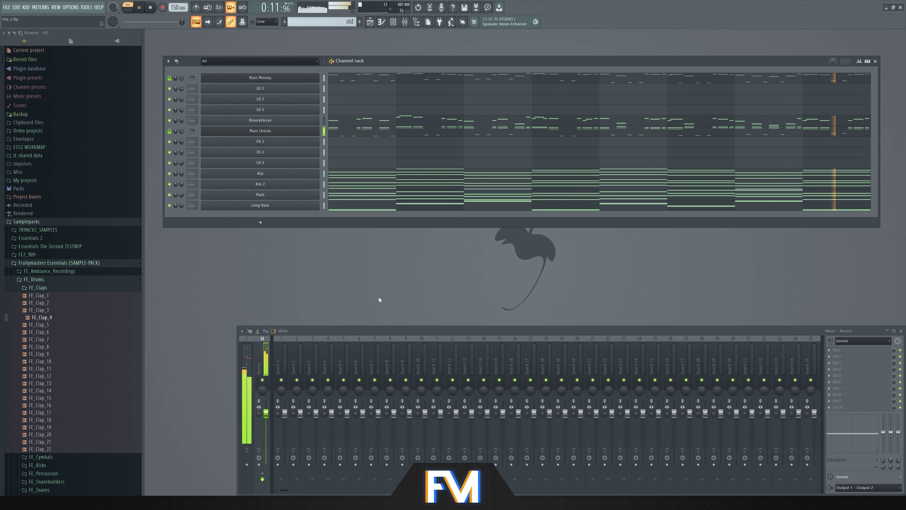
{"action": "key", "text": "space"}
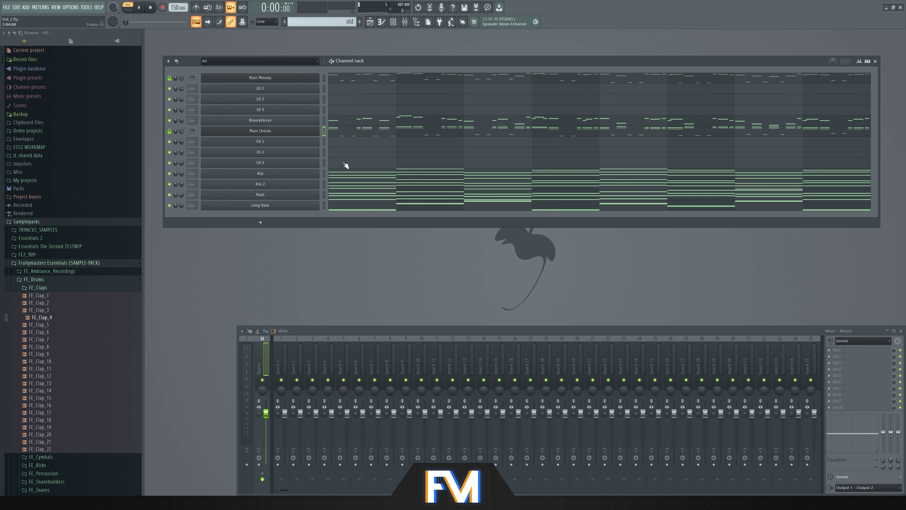
Step: Open the Main Chords notes in the piano roll, view them in the new pattern, and play the opening bars of the old pattern
{"action": "scroll", "coordinate": [341, 22], "scroll_direction": "down", "scroll_amount": 1}
{"action": "scroll", "coordinate": [341, 21], "scroll_direction": "up", "scroll_amount": 1}
{"action": "key", "text": "F7"}
{"action": "scroll", "coordinate": [307, 108], "scroll_direction": "down", "scroll_amount": 1}
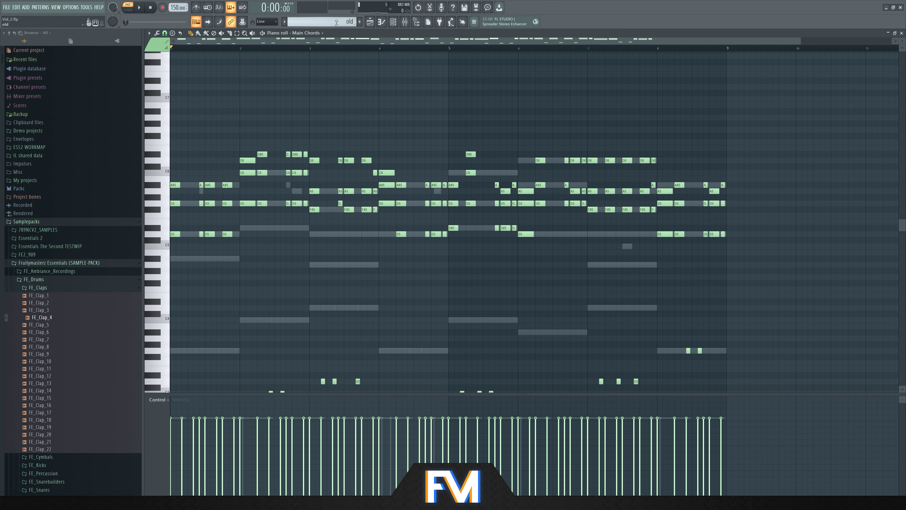
{"action": "scroll", "coordinate": [336, 22], "scroll_direction": "down", "scroll_amount": 1}
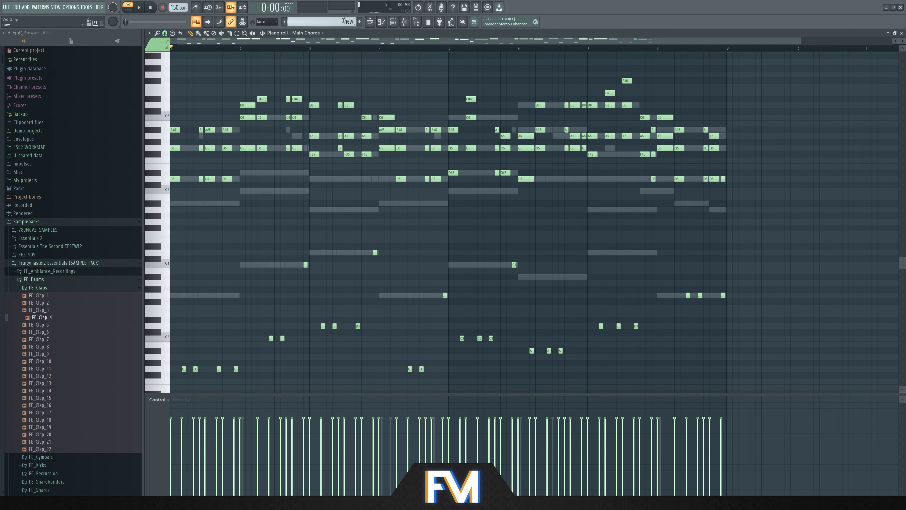
{"action": "key", "text": "KP_Subtract"}
{"action": "key", "text": "space"}
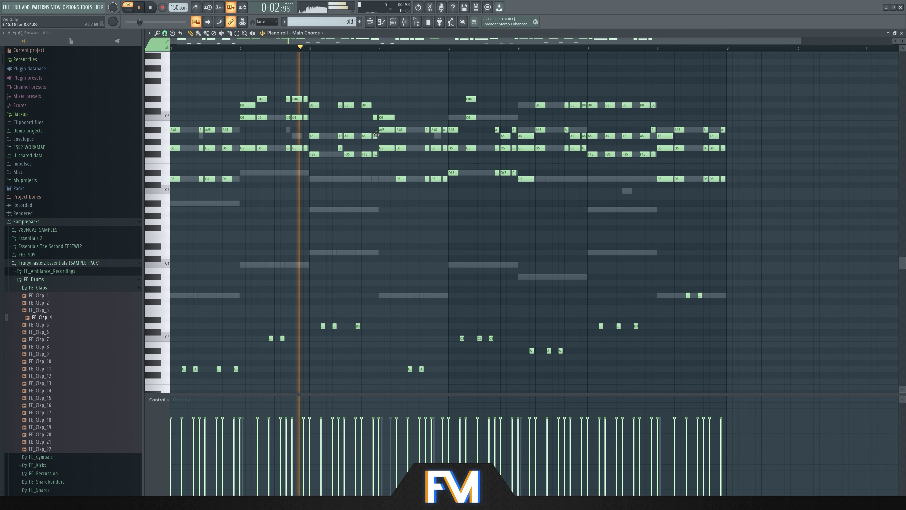
{"action": "key", "text": "space"}
{"action": "left_click_drag", "start_coordinate": [303, 96], "coordinate": [309, 150]}
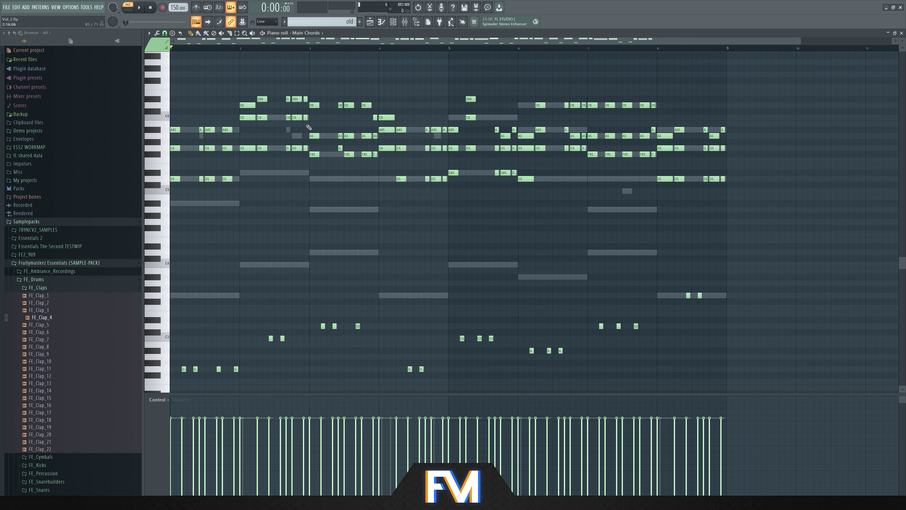
Step: Switch to the new pattern and play its Main Chords from the start and again from bar 5
{"action": "scroll", "coordinate": [343, 21], "scroll_direction": "down", "scroll_amount": 1}
{"action": "key", "text": "space"}
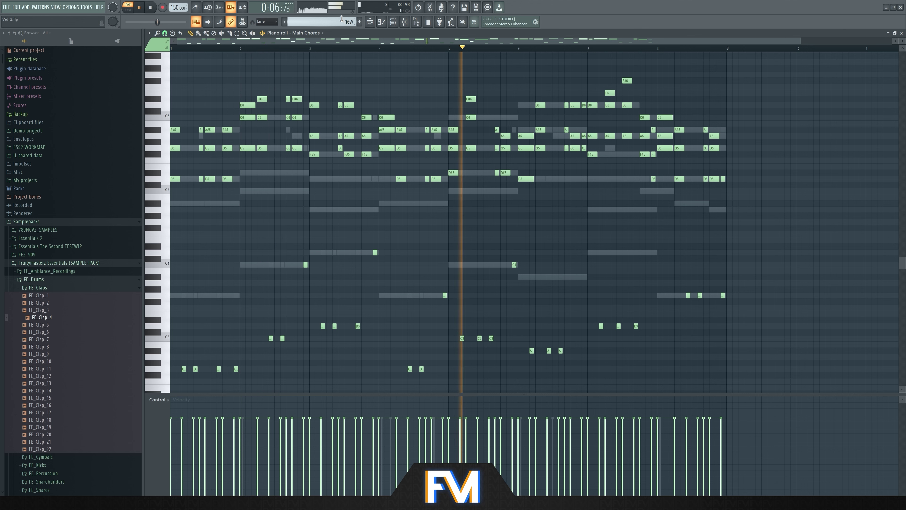
{"action": "key", "text": "space"}
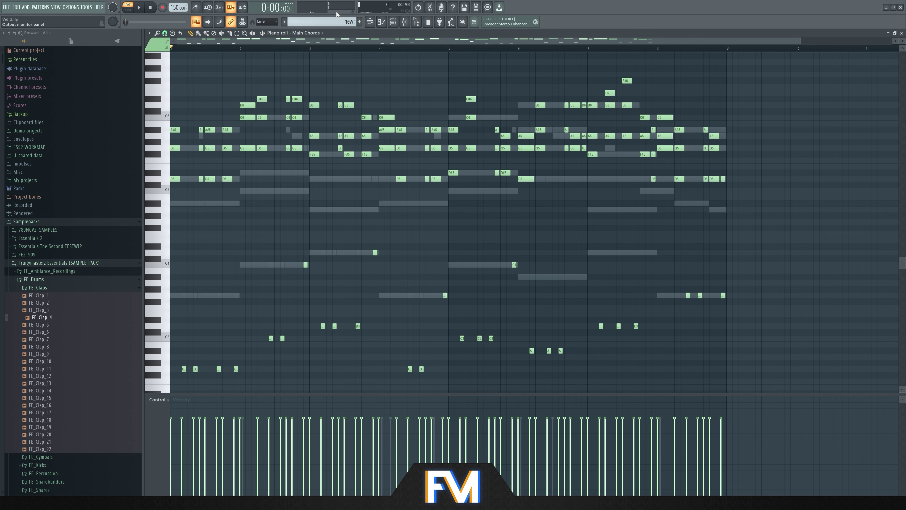
{"action": "left_click", "coordinate": [451, 48]}
{"action": "key", "text": "space"}
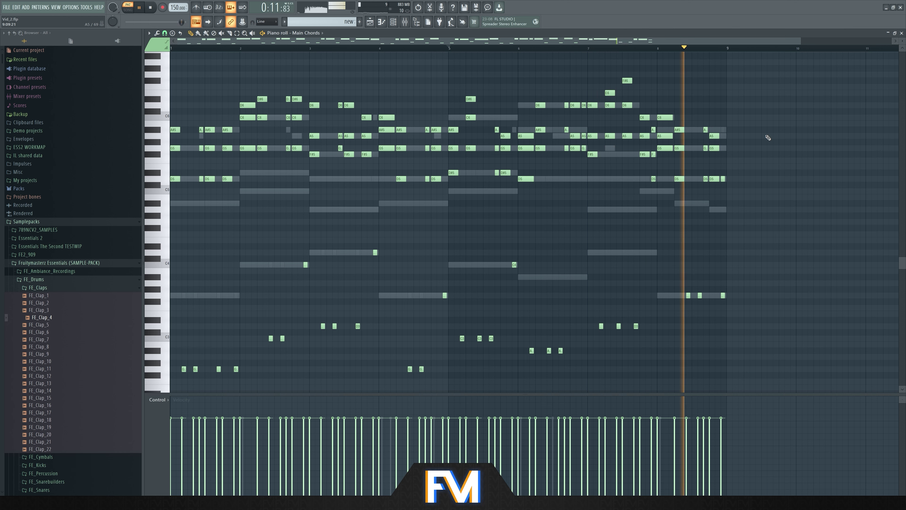
{"action": "key", "text": "space"}
Step: Set the playback position to bar 7 and compare the ending of the old pattern with that of the new pattern
{"action": "scroll", "coordinate": [777, 185], "scroll_direction": "up", "scroll_amount": 3}
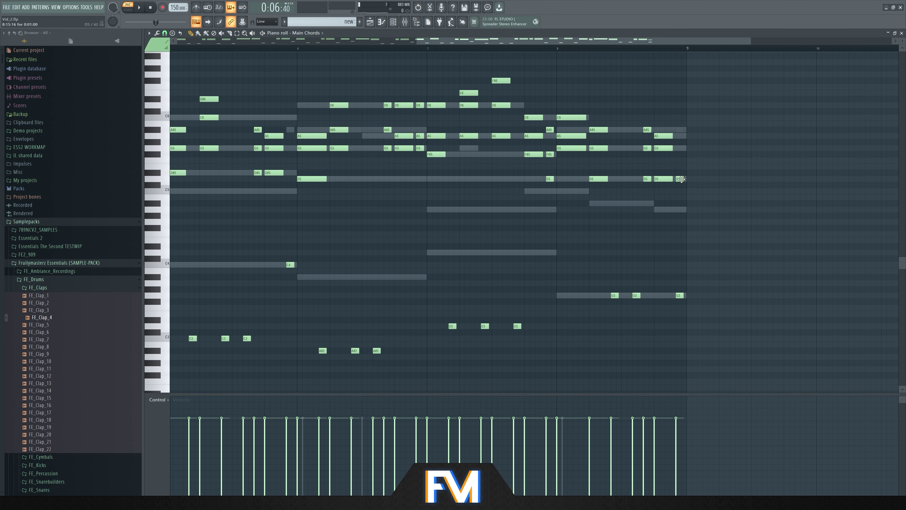
{"action": "left_click", "coordinate": [557, 46]}
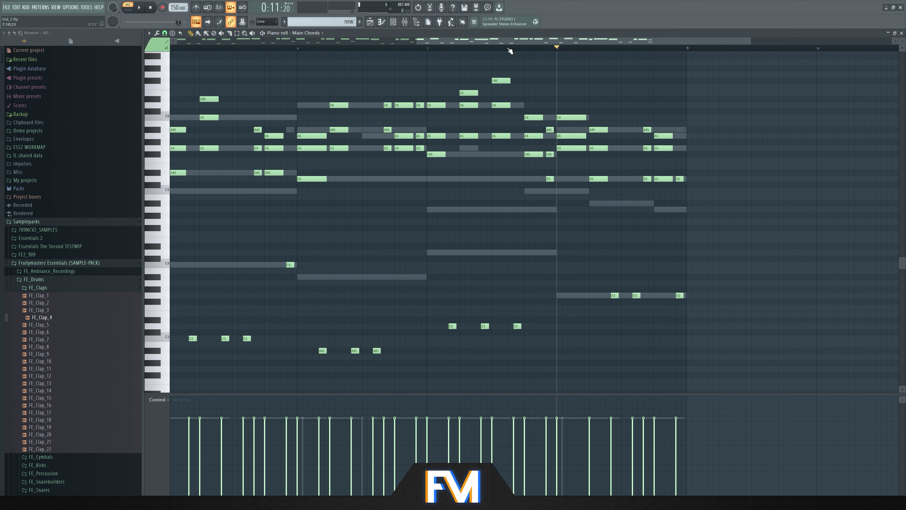
{"action": "left_click", "coordinate": [427, 47]}
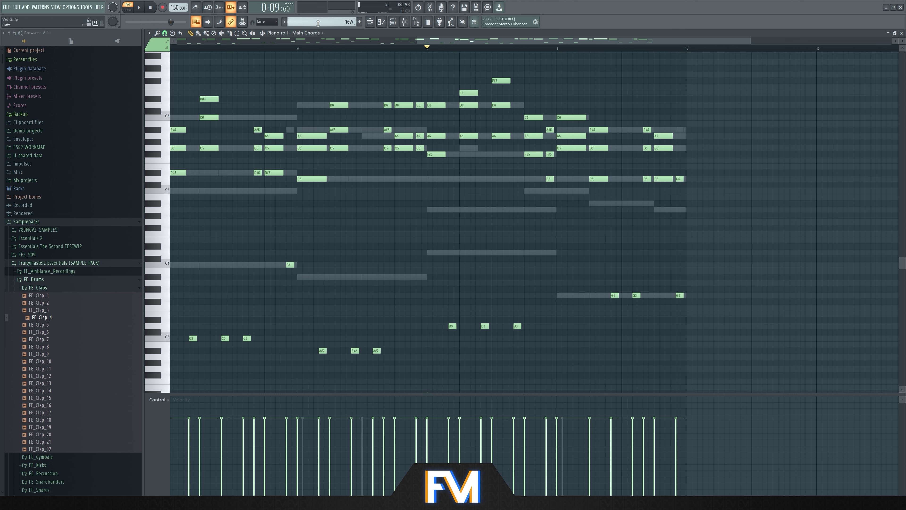
{"action": "scroll", "coordinate": [317, 22], "scroll_direction": "up", "scroll_amount": 1}
{"action": "key", "text": "space"}
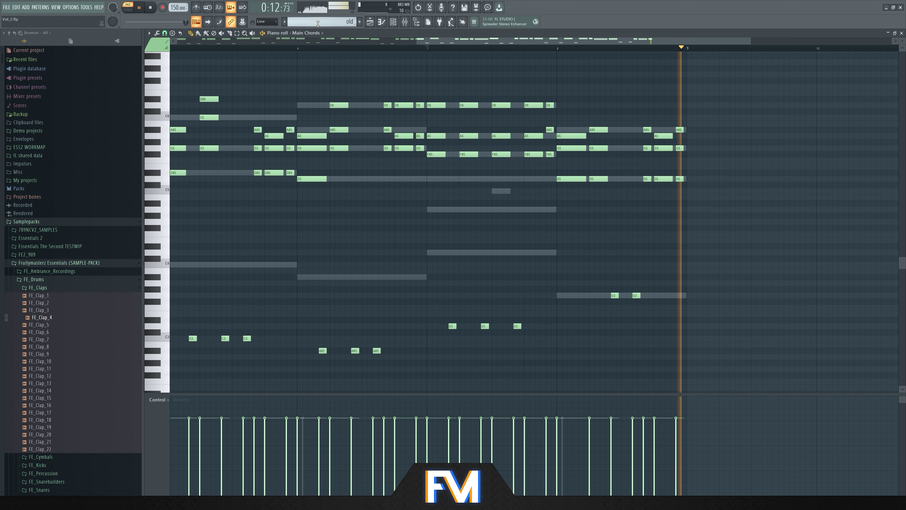
{"action": "key", "text": "space"}
{"action": "scroll", "coordinate": [318, 23], "scroll_direction": "down", "scroll_amount": 1}
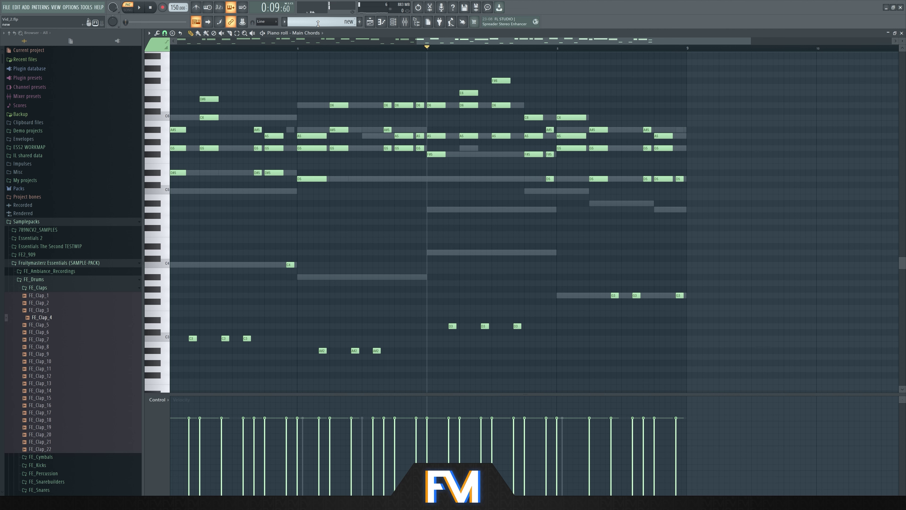
{"action": "key", "text": "space"}
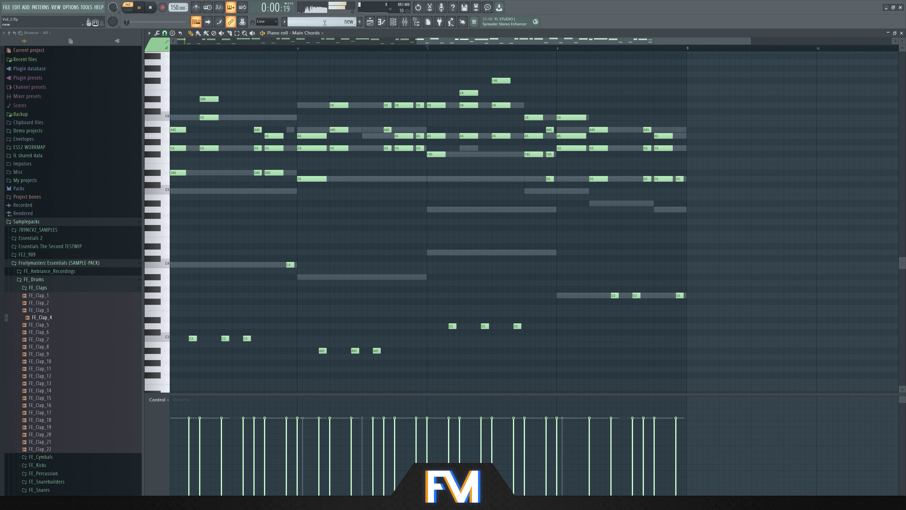
{"action": "key", "text": "space"}
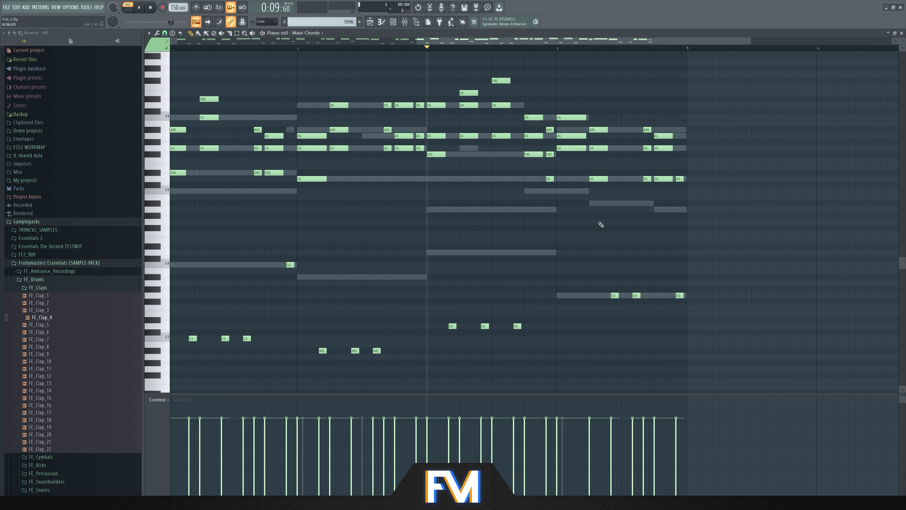
{"action": "left_click_drag", "start_coordinate": [621, 97], "coordinate": [763, 345]}
{"action": "left_click", "coordinate": [752, 327]}
{"action": "left_click_drag", "start_coordinate": [544, 88], "coordinate": [424, 121]}
{"action": "scroll", "coordinate": [693, 89], "scroll_direction": "down", "scroll_amount": 3}
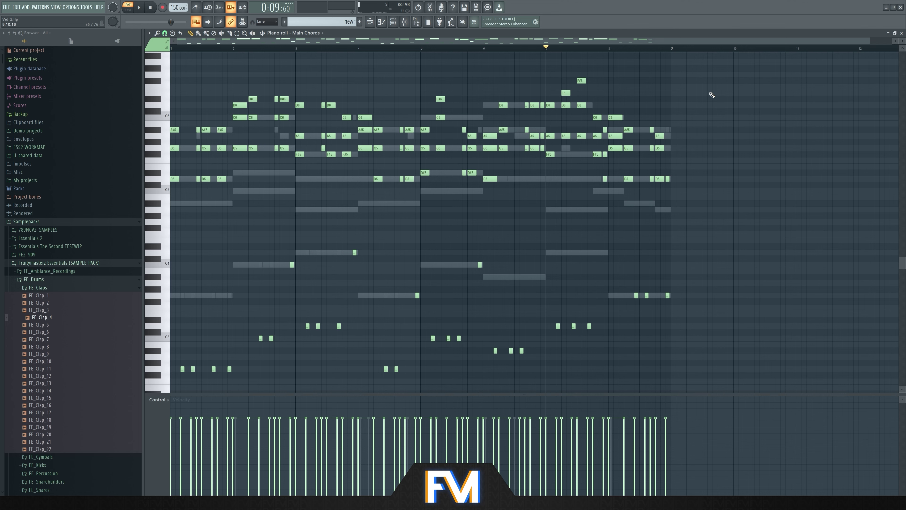
Step: Close the Main Chords piano roll, unmute all channels and compare the old and new patterns in the channel rack
{"action": "left_click", "coordinate": [901, 33]}
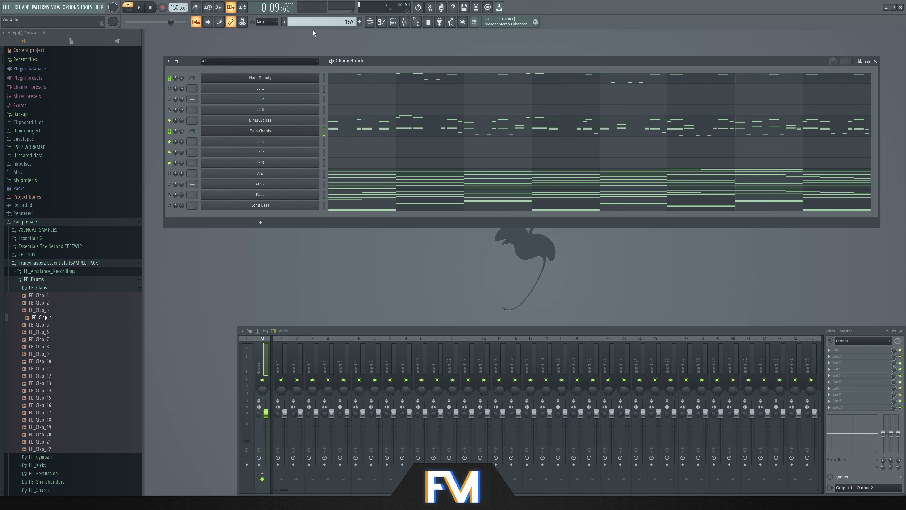
{"action": "right_click", "coordinate": [170, 110]}
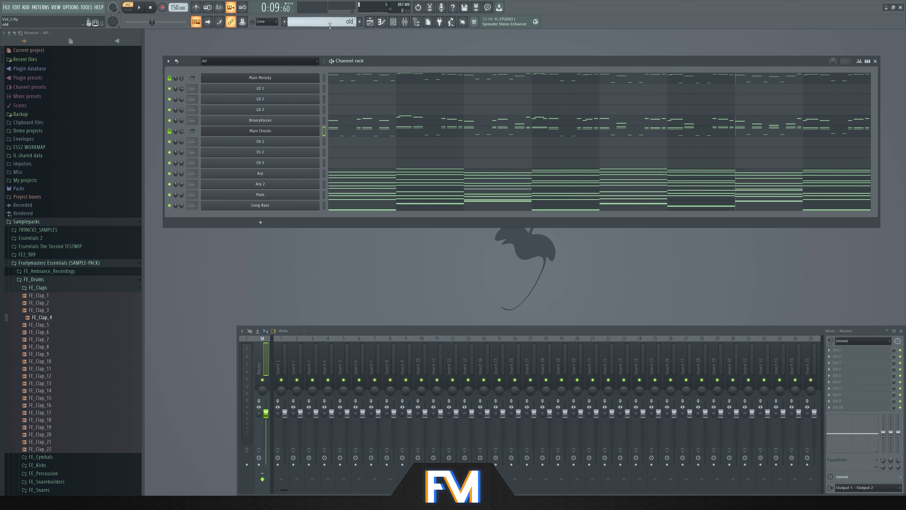
{"action": "scroll", "coordinate": [330, 26], "scroll_direction": "up", "scroll_amount": 1}
{"action": "scroll", "coordinate": [330, 25], "scroll_direction": "down", "scroll_amount": 1}
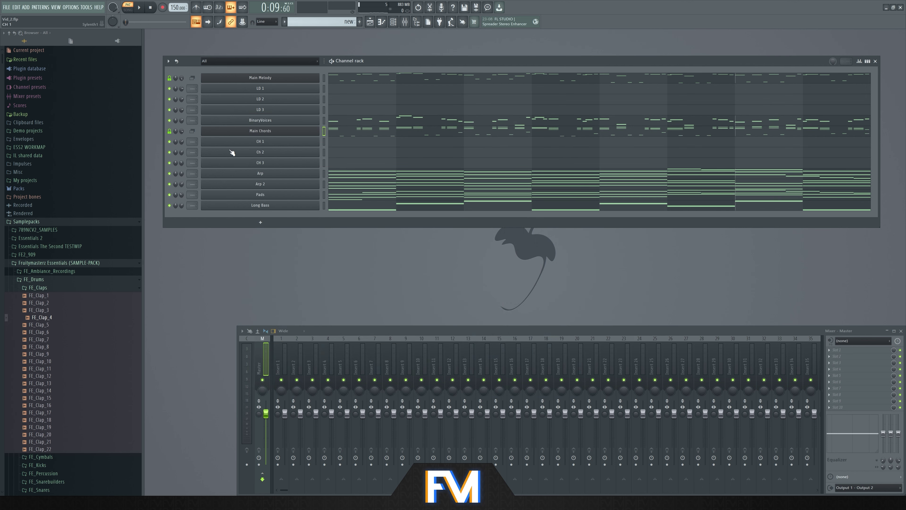
Step: Solo the Arp channel, open its notes in the piano roll and play them in the old pattern
{"action": "right_click", "coordinate": [170, 173]}
{"action": "left_click", "coordinate": [352, 175]}
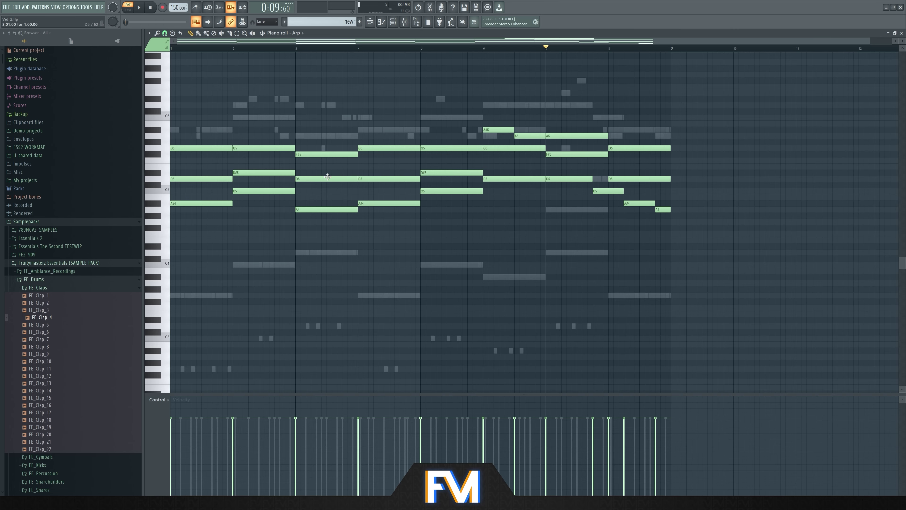
{"action": "scroll", "coordinate": [341, 22], "scroll_direction": "up", "scroll_amount": 1}
{"action": "scroll", "coordinate": [341, 22], "scroll_direction": "down", "scroll_amount": 1}
{"action": "scroll", "coordinate": [341, 22], "scroll_direction": "up", "scroll_amount": 1}
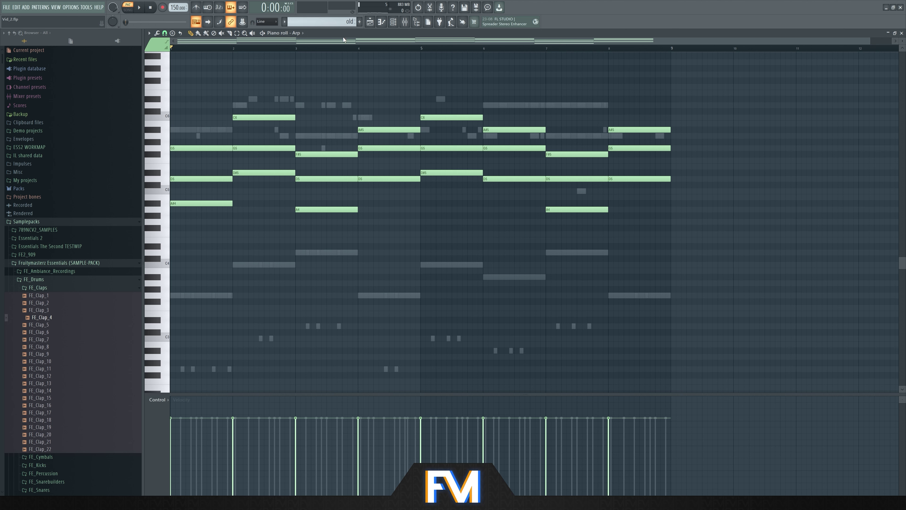
{"action": "key", "text": "space"}
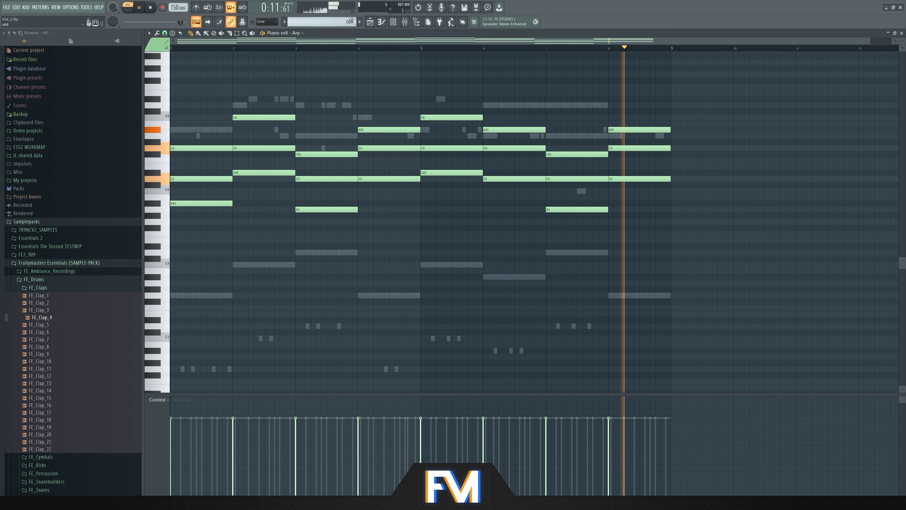
{"action": "key", "text": "space"}
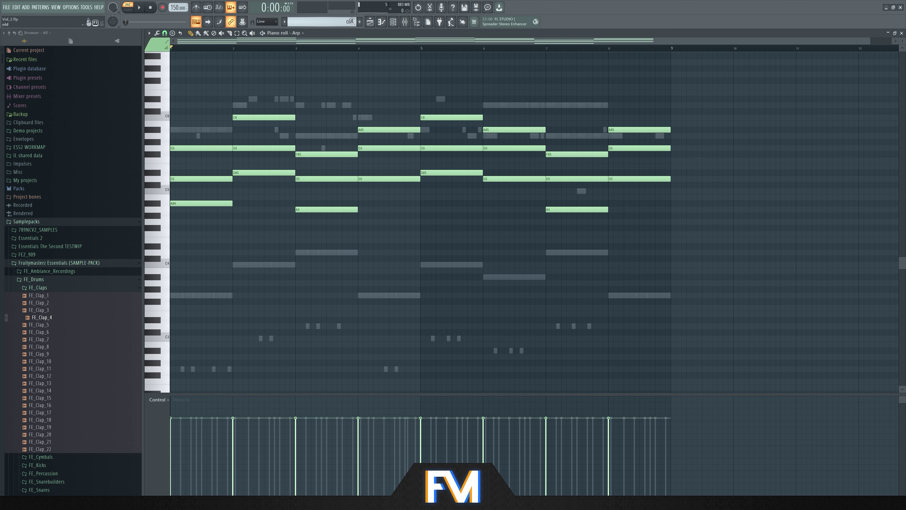
Step: Switch to the new pattern and listen to its Arp chords
{"action": "scroll", "coordinate": [351, 21], "scroll_direction": "down", "scroll_amount": 1}
{"action": "key", "text": "space"}
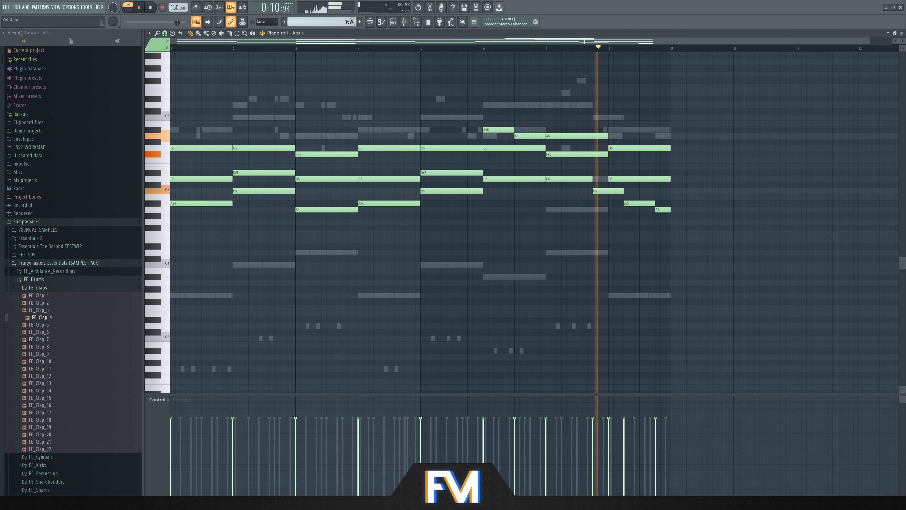
{"action": "key", "text": "space"}
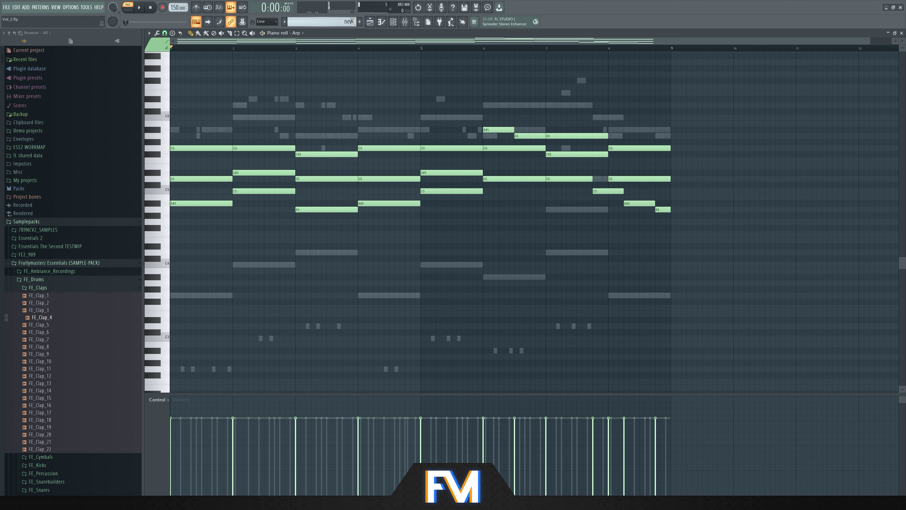
{"action": "key", "text": "space"}
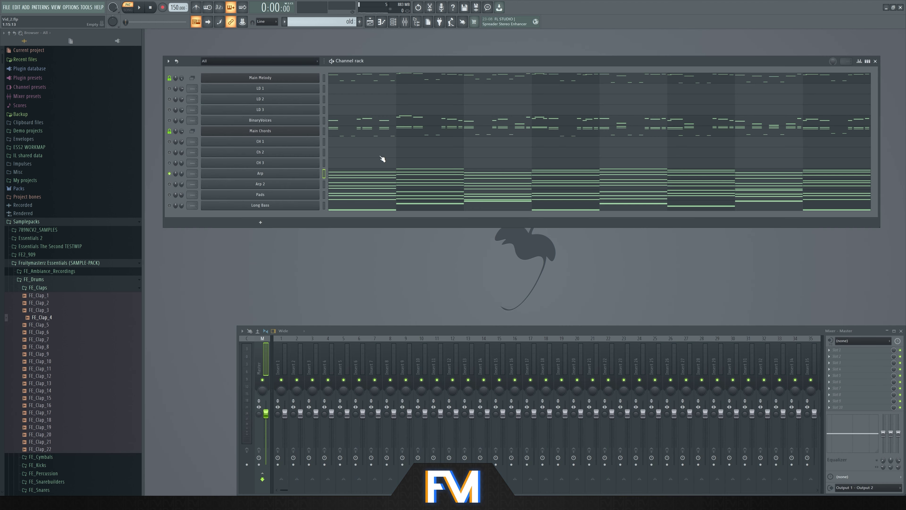
Step: Open the Pads notes of the old pattern in the piano roll, listen to them and close the editor
{"action": "left_click", "coordinate": [372, 194]}
{"action": "key", "text": "space"}
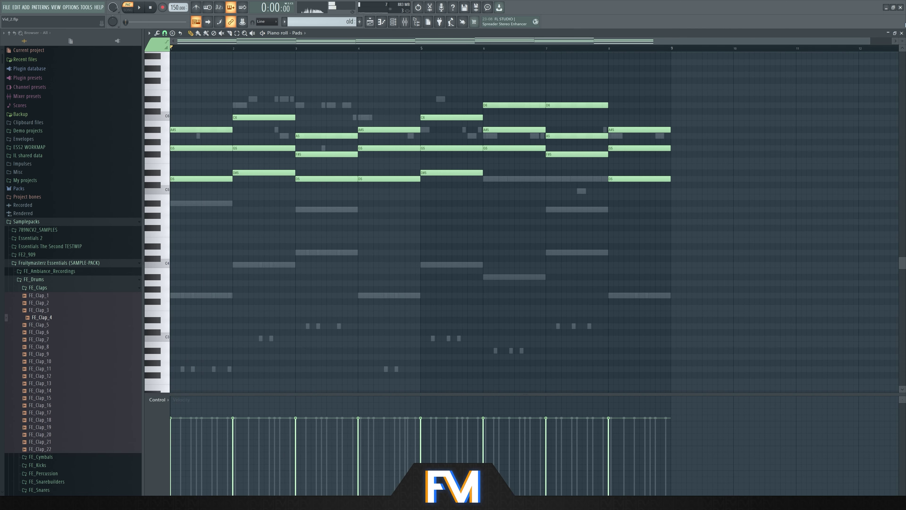
{"action": "left_click", "coordinate": [902, 32]}
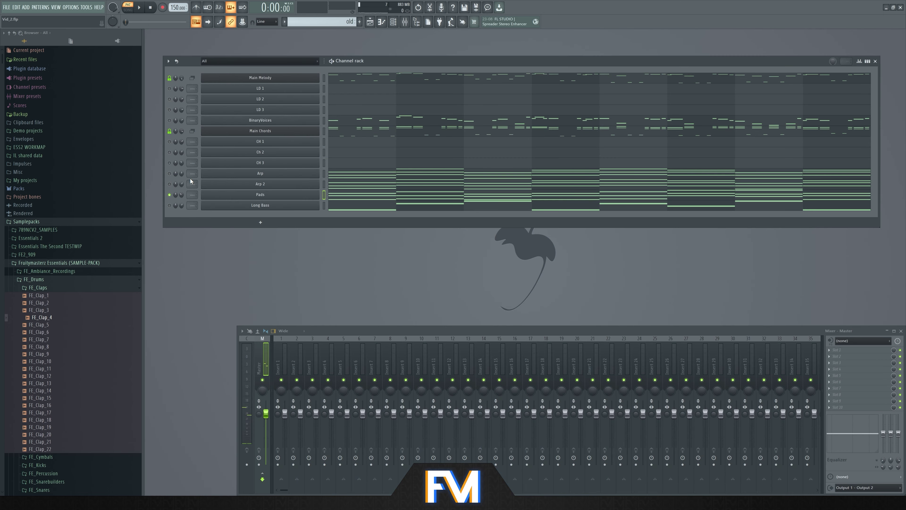
Step: Open the Arp 2 notes in the piano roll, switch to the new pattern and play it
{"action": "left_click", "coordinate": [412, 183]}
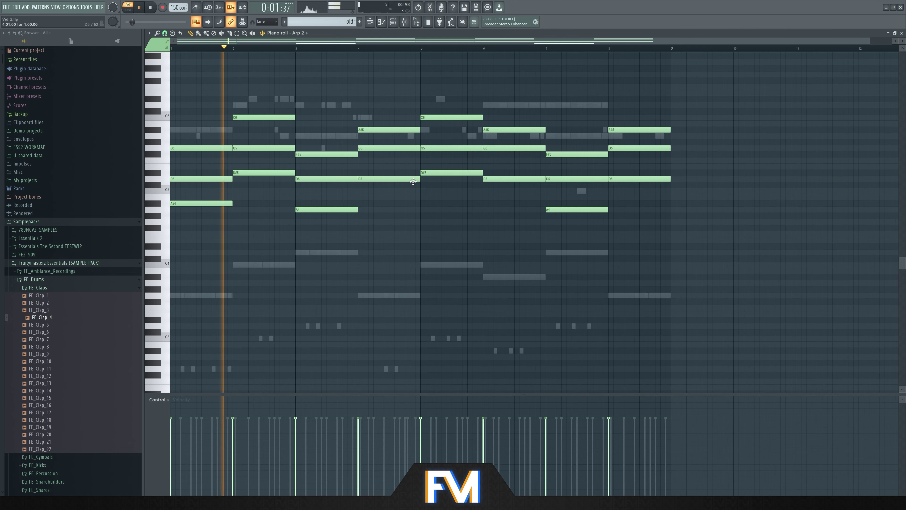
{"action": "key", "text": "space"}
{"action": "scroll", "coordinate": [345, 22], "scroll_direction": "down", "scroll_amount": 1}
{"action": "key", "text": "space"}
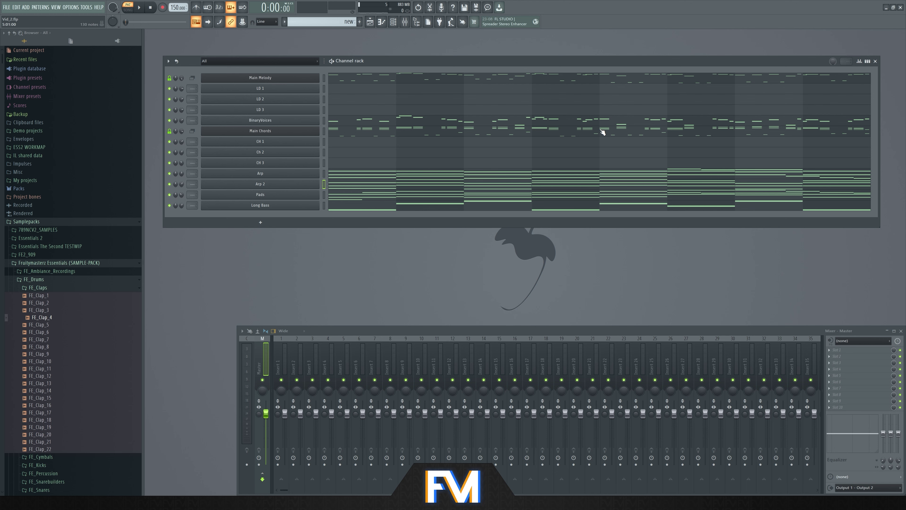
Step: Open the playlist and select both clips of the new pattern on Track 1
{"action": "left_click", "coordinate": [56, 7]}
{"action": "left_click", "coordinate": [71, 15]}
{"action": "left_click", "coordinate": [357, 48]}
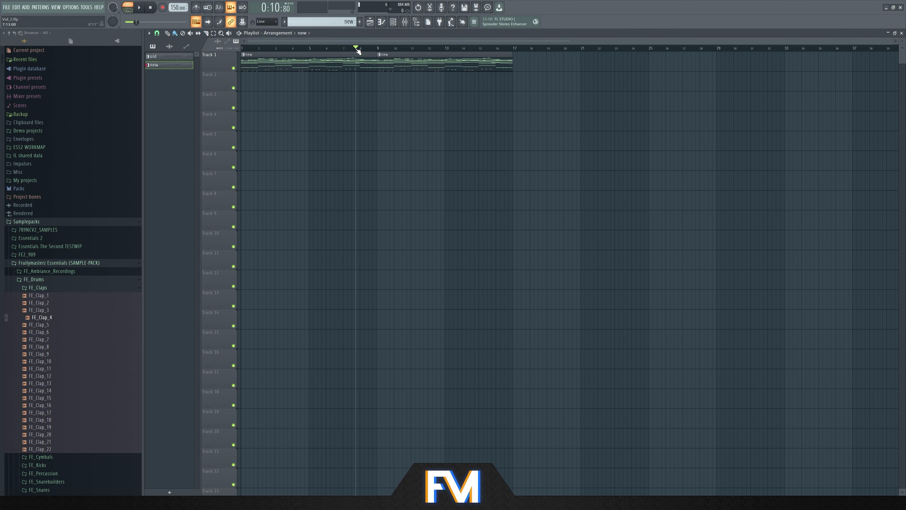
{"action": "key", "text": "ctrl+a"}
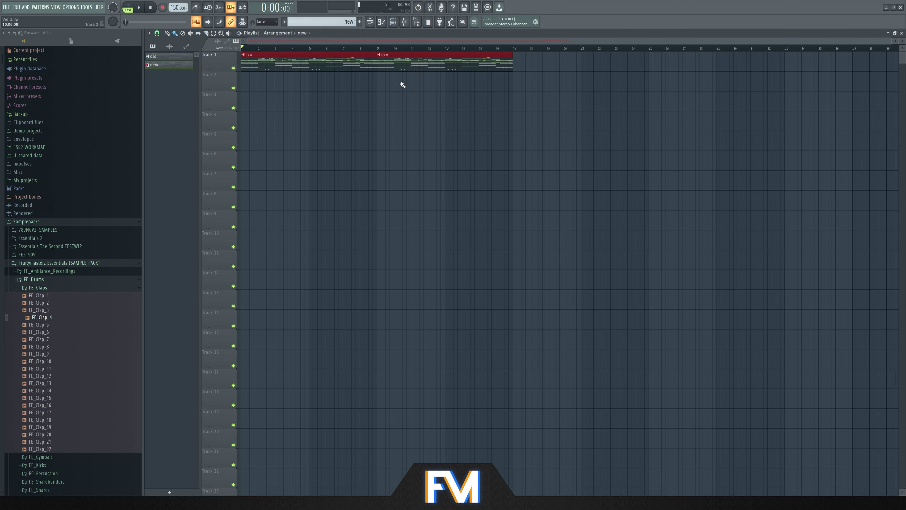
Step: Merge the two selected clips on Track 1 into one pattern and swap the playlist for the channel rack and mixer
{"action": "key", "text": "ctrl+alt+c"}
{"action": "key", "text": "ctrl+d"}
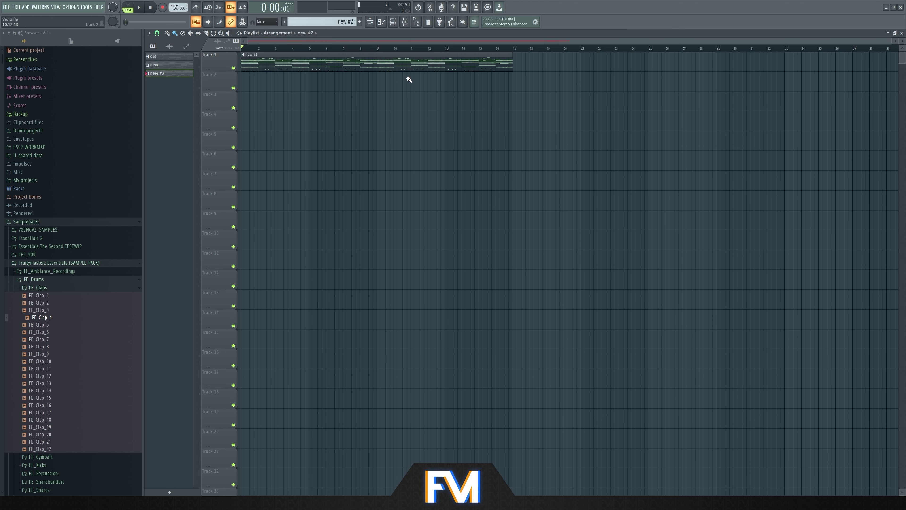
{"action": "key", "text": "F5"}
{"action": "key", "text": "F6"}
{"action": "key", "text": "F9"}
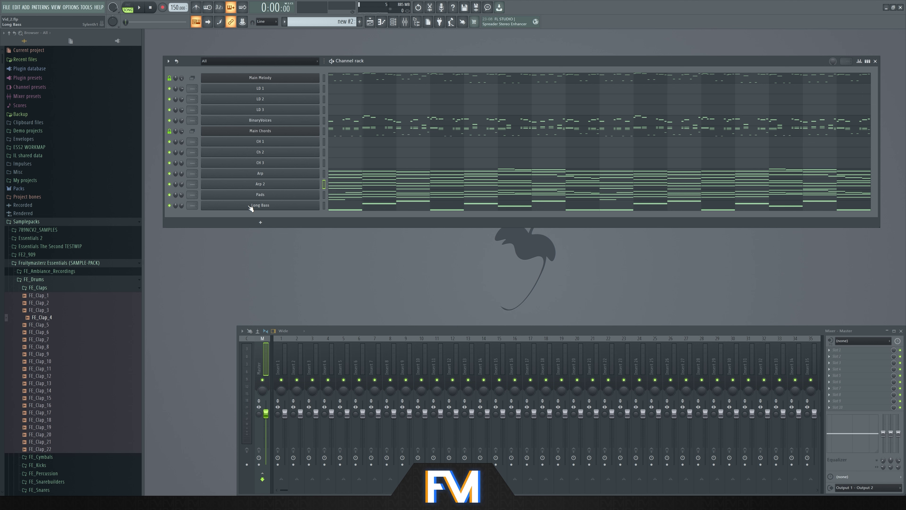
Step: Solo the Long Bass channel and add a new Sylenth1 channel to the rack
{"action": "right_click", "coordinate": [170, 205]}
{"action": "left_click", "coordinate": [280, 223]}
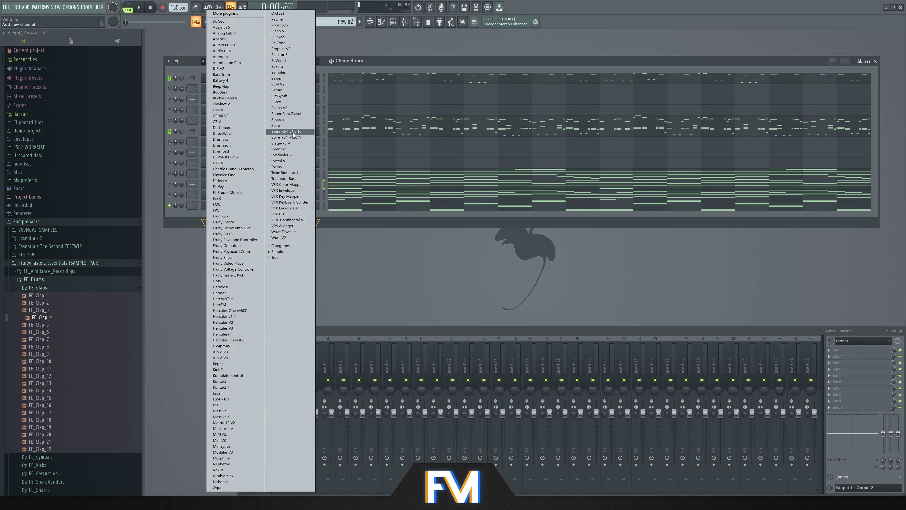
{"action": "left_click", "coordinate": [292, 149]}
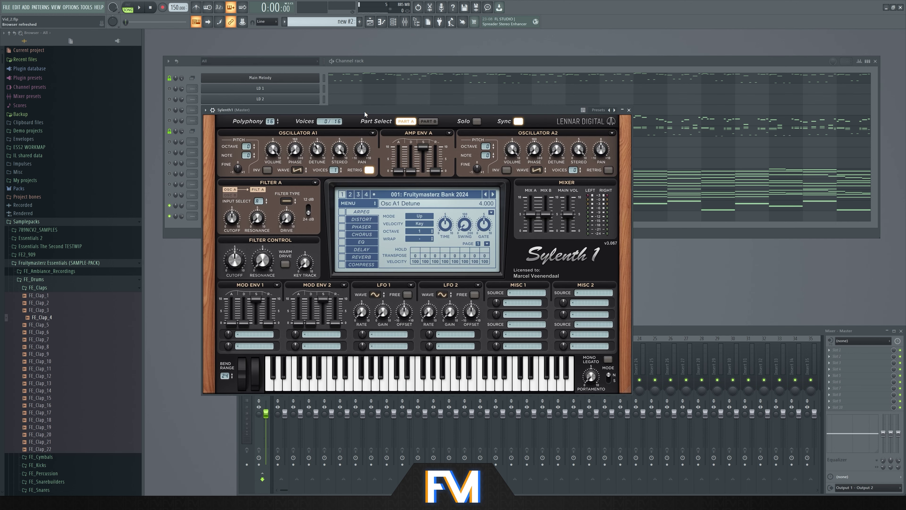
Step: Load the preset 030: BA - Mick Daas in Sylenth1 and switch off its arpeggiator
{"action": "left_click_drag", "start_coordinate": [364, 115], "coordinate": [422, 153]}
{"action": "left_click", "coordinate": [472, 234]}
{"action": "left_click", "coordinate": [471, 234]}
{"action": "left_click", "coordinate": [472, 234]}
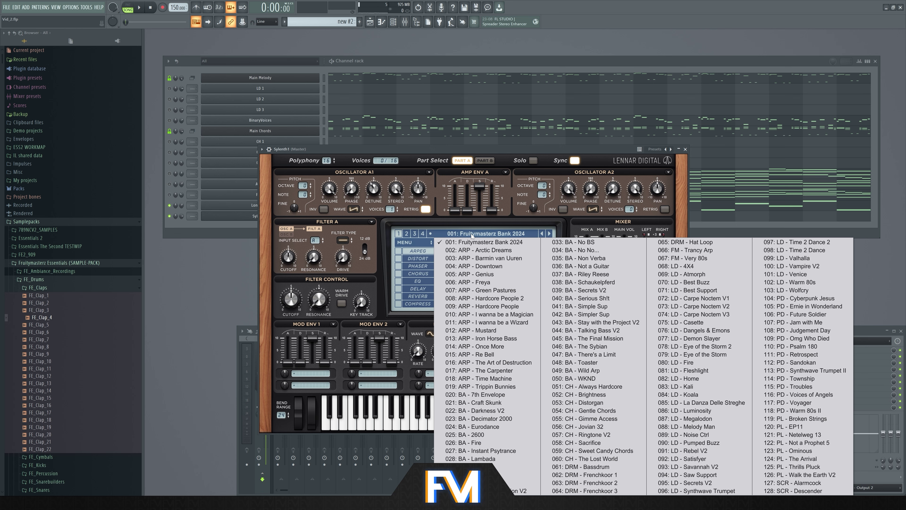
{"action": "left_click", "coordinate": [464, 475]}
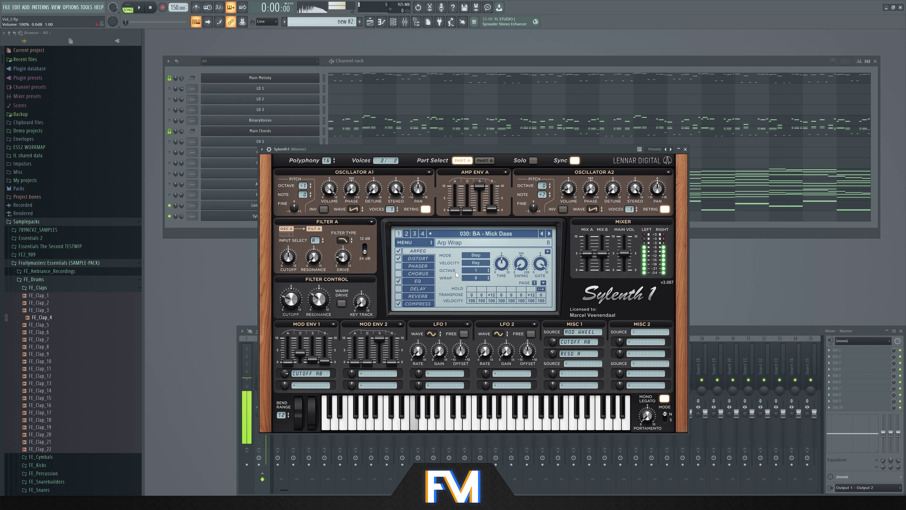
{"action": "left_click", "coordinate": [403, 251]}
Step: Move the second half of the Long Bass notes to the Sylenth1 channel and place that channel above Long Bass
{"action": "left_click", "coordinate": [405, 112]}
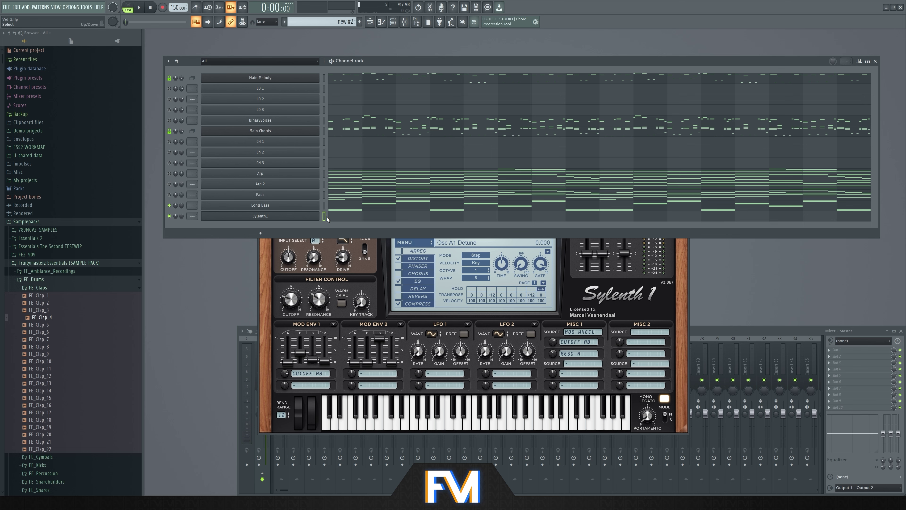
{"action": "left_click", "coordinate": [388, 262]}
{"action": "left_click", "coordinate": [799, 67]}
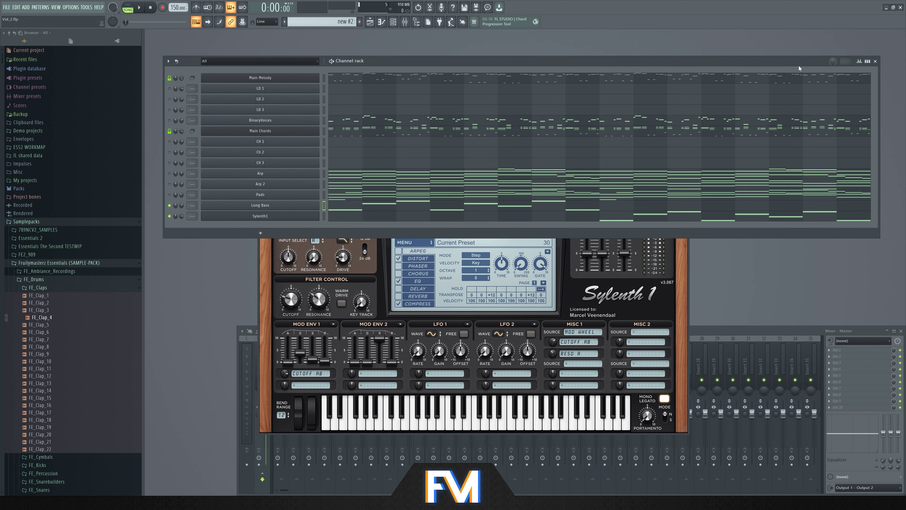
{"action": "left_click_drag", "start_coordinate": [283, 206], "coordinate": [275, 217]}
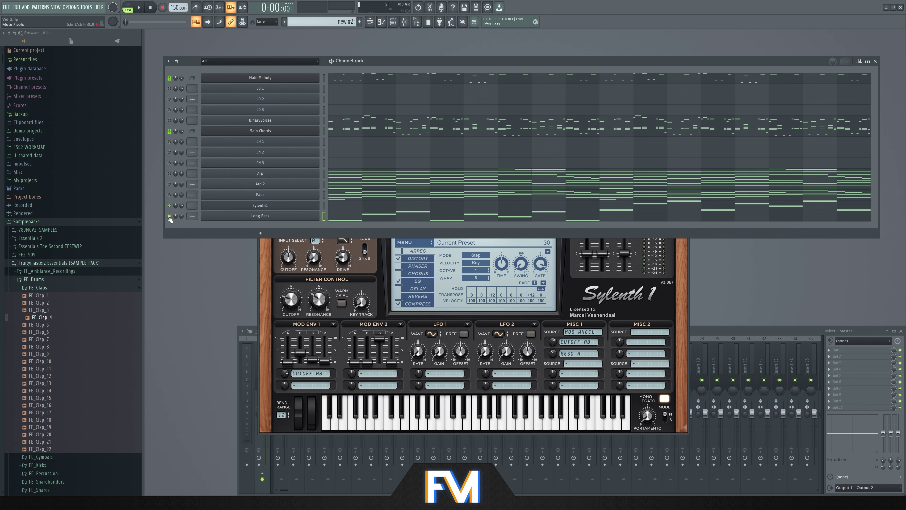
Step: Open the Long Bass notes in the piano roll, listen to the end of their section and close the editor
{"action": "key", "text": "space"}
{"action": "left_click", "coordinate": [486, 215]}
{"action": "key", "text": "space"}
{"action": "scroll", "coordinate": [348, 59], "scroll_direction": "up", "scroll_amount": 3}
{"action": "key", "text": "space"}
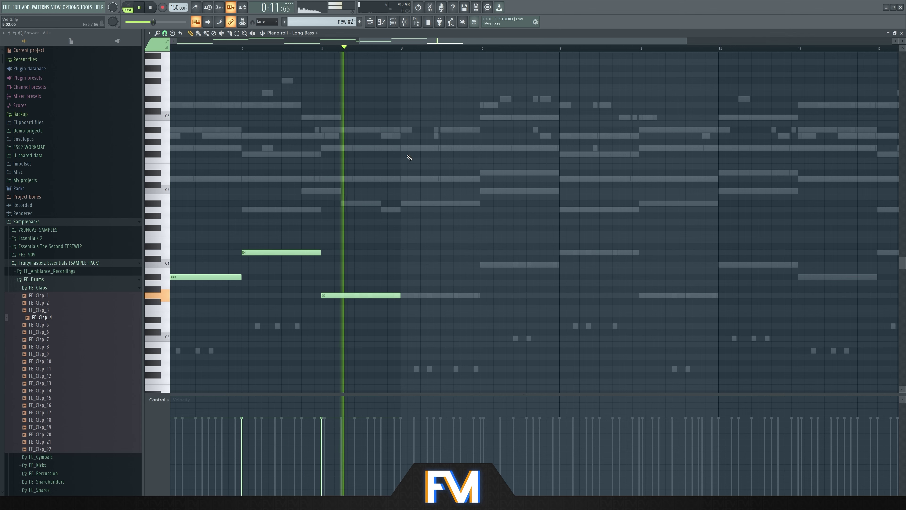
{"action": "key", "text": "space"}
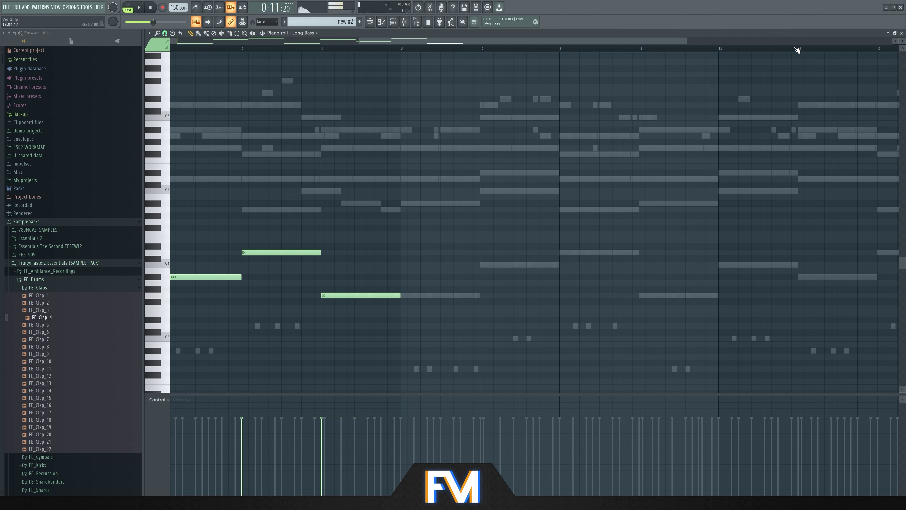
{"action": "left_click", "coordinate": [902, 32]}
Step: Open the Sylenth1 notes in the piano roll and chop each long bass note into four equal notes
{"action": "left_click", "coordinate": [646, 209]}
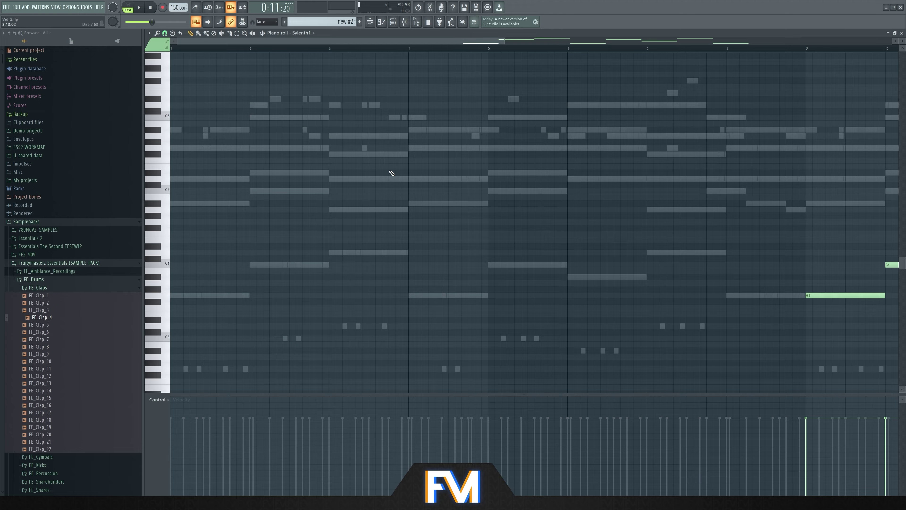
{"action": "scroll", "coordinate": [689, 264], "scroll_direction": "up", "scroll_amount": 2, "text": "ctrl"}
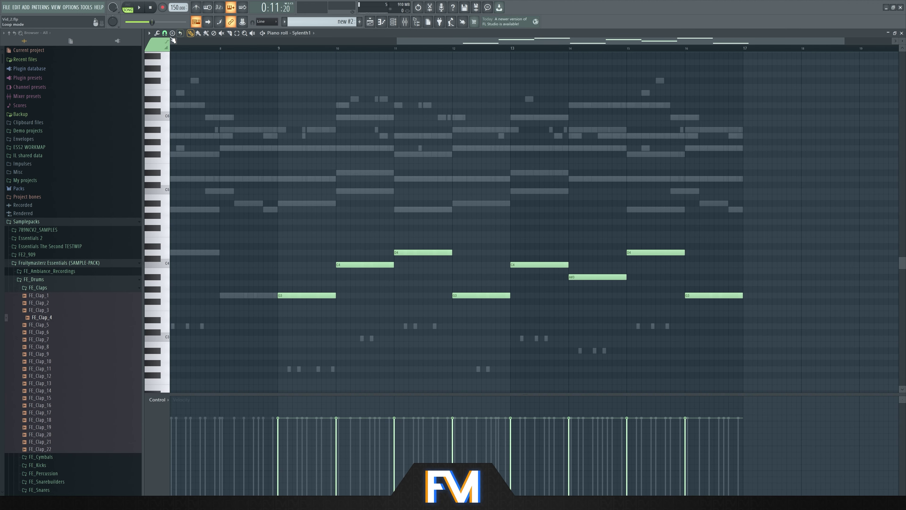
{"action": "left_click", "coordinate": [149, 33]}
{"action": "mouse_move", "coordinate": [178, 52]}
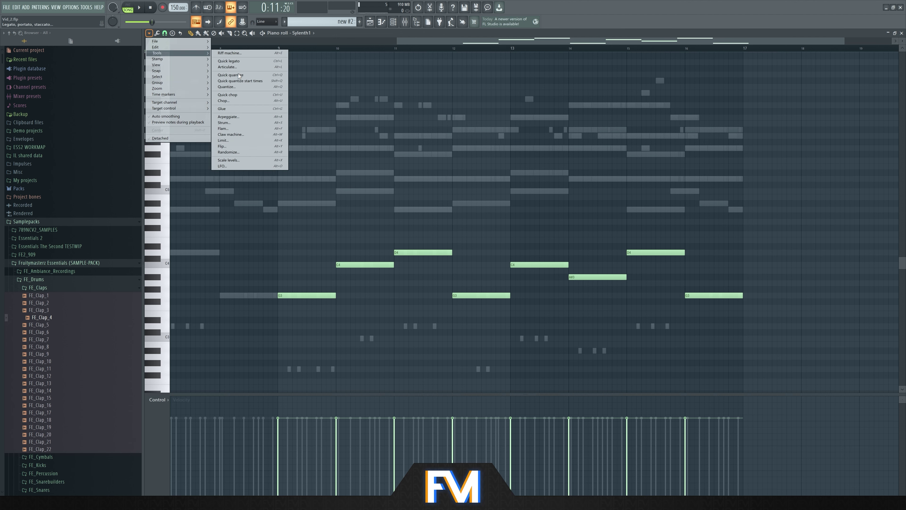
{"action": "left_click", "coordinate": [229, 100]}
{"action": "left_click", "coordinate": [484, 292]}
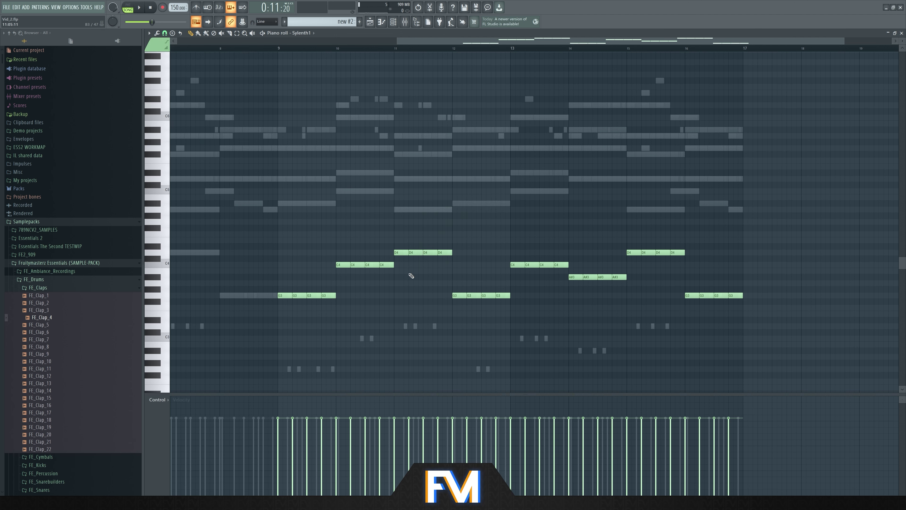
Step: Shorten all the chopped bass notes and fill the gaps between them with copies one octave higher
{"action": "scroll", "coordinate": [424, 275], "scroll_direction": "up", "scroll_amount": 3, "text": "ctrl"}
{"action": "left_click_drag", "start_coordinate": [407, 263], "coordinate": [394, 268]}
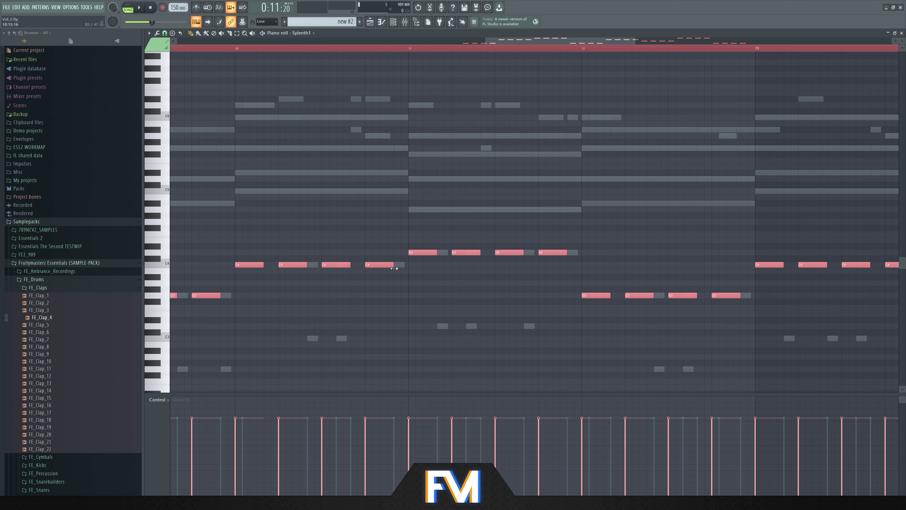
{"action": "left_click_drag", "start_coordinate": [378, 266], "coordinate": [406, 267], "text": "shift"}
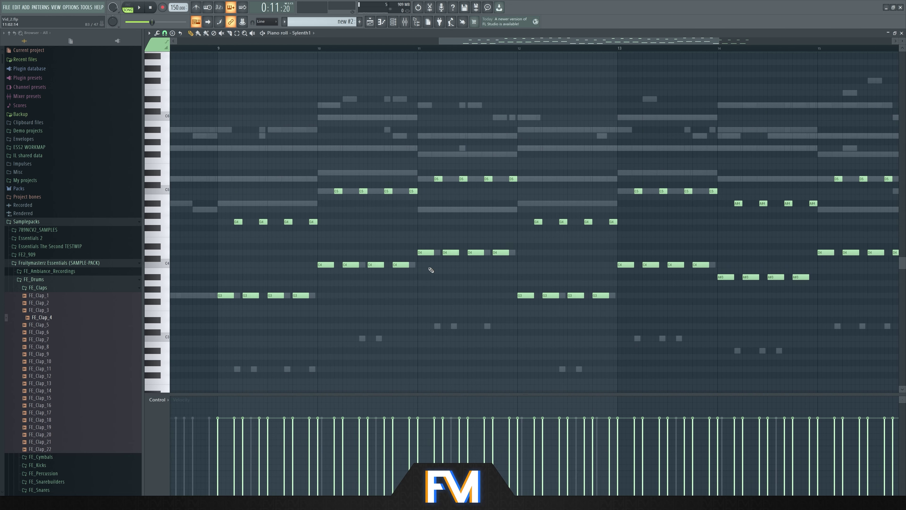
Step: Play the octave bass line from bar 9 into bar 13
{"action": "left_click", "coordinate": [226, 51]}
{"action": "key", "text": "space"}
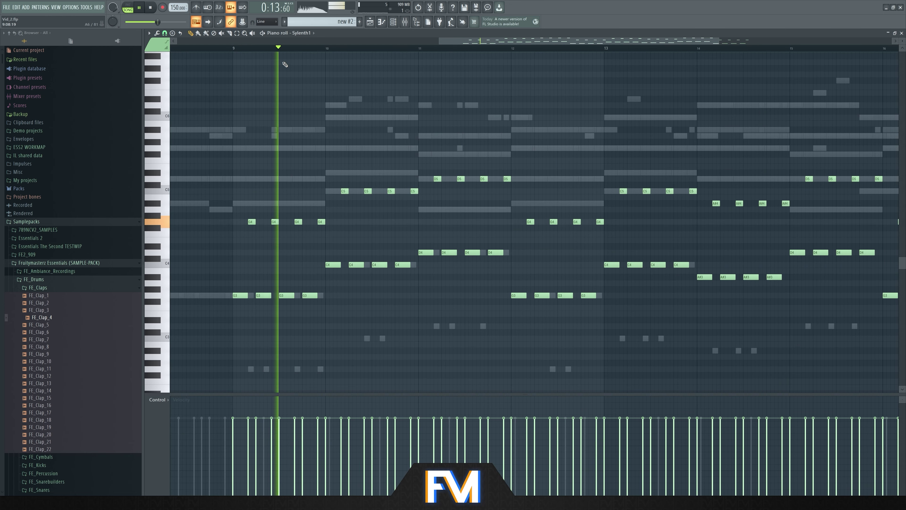
{"action": "scroll", "coordinate": [366, 90], "scroll_direction": "down", "scroll_amount": 2, "text": "ctrl"}
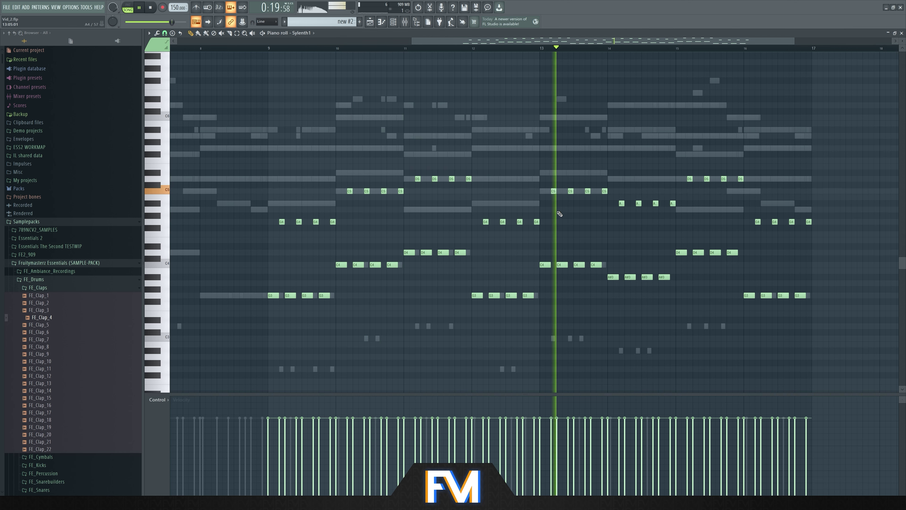
{"action": "key", "text": "space"}
Step: Raise the last two bass notes of bar 12 to A4 and A#4, and play the transition
{"action": "scroll", "coordinate": [398, 62], "scroll_direction": "up", "scroll_amount": 2, "text": "ctrl"}
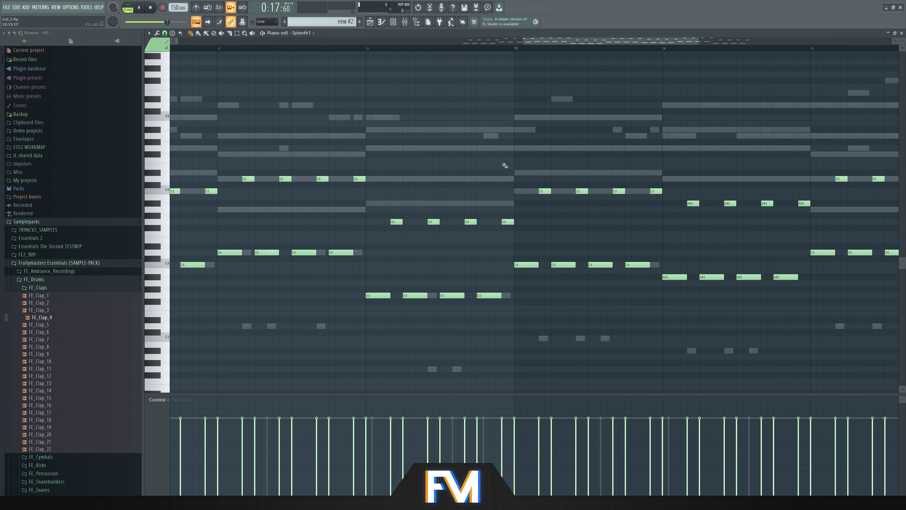
{"action": "scroll", "coordinate": [505, 165], "scroll_direction": "up", "scroll_amount": 2, "text": "ctrl"}
{"action": "key", "text": "space"}
{"action": "key", "text": "space"}
{"action": "left_click", "coordinate": [451, 222]}
{"action": "left_click_drag", "start_coordinate": [478, 295], "coordinate": [479, 209]}
{"action": "left_click_drag", "start_coordinate": [511, 222], "coordinate": [512, 202]}
{"action": "key", "text": "space"}
{"action": "scroll", "coordinate": [512, 165], "scroll_direction": "down", "scroll_amount": 2, "text": "ctrl"}
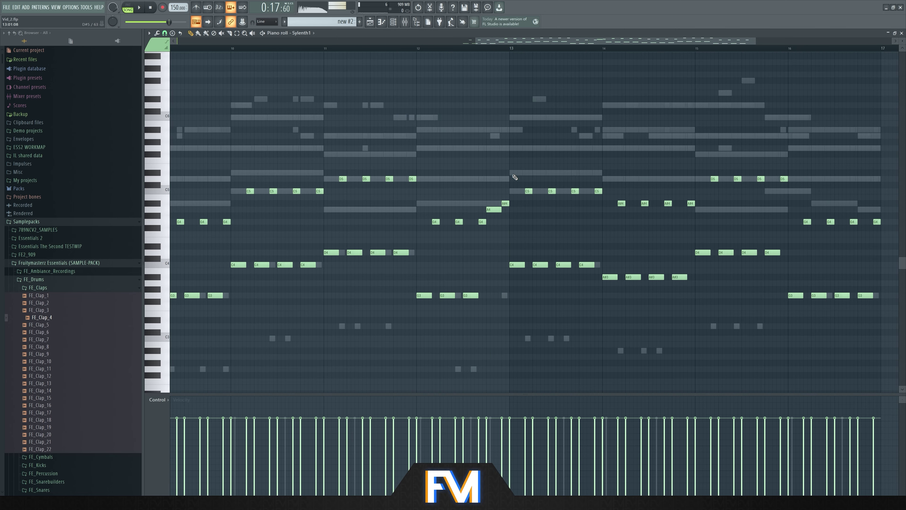
Step: Raise the first note of bar 13 to C5, lower the note after it to C4 and play the result
{"action": "scroll", "coordinate": [508, 196], "scroll_direction": "up", "scroll_amount": 2, "text": "ctrl"}
{"action": "left_click_drag", "start_coordinate": [504, 185], "coordinate": [504, 191]}
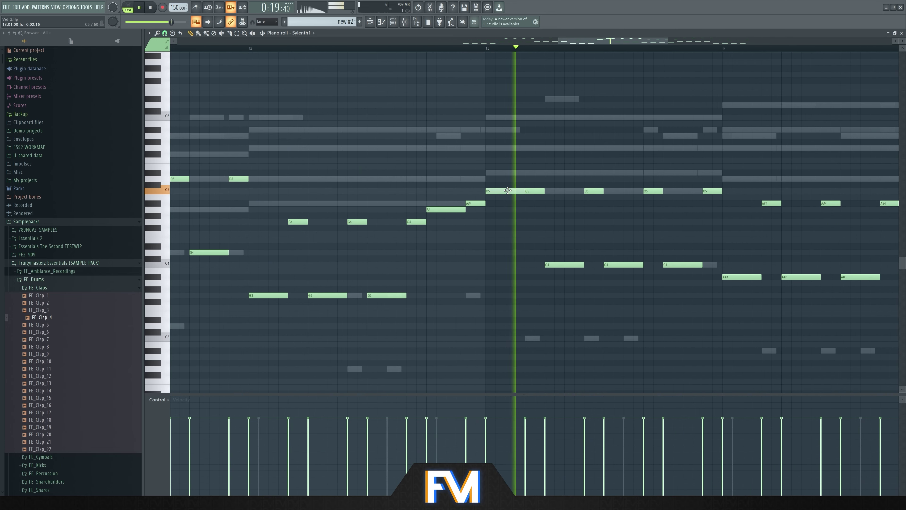
{"action": "key", "text": "ctrl+Down"}
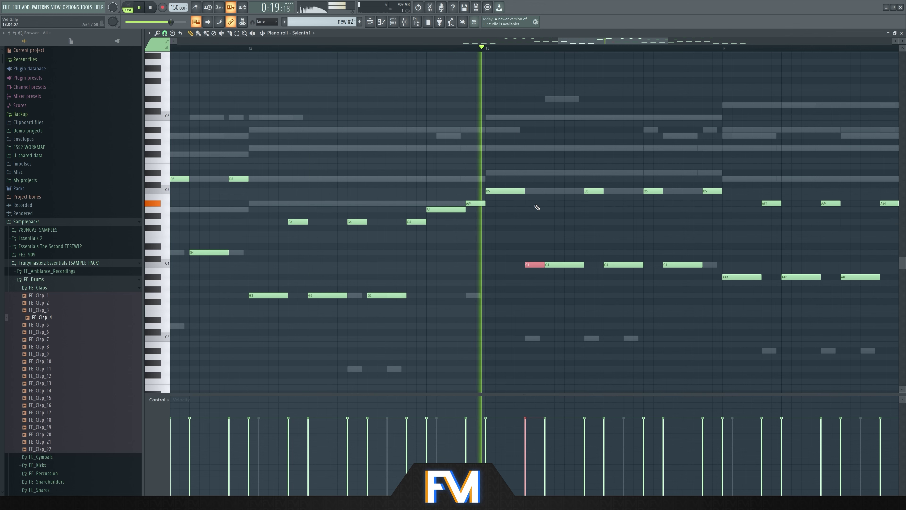
{"action": "key", "text": "space"}
Step: Lower the last bass note of bar 15 to F4 and listen to how it leads into bar 16
{"action": "left_click", "coordinate": [708, 230]}
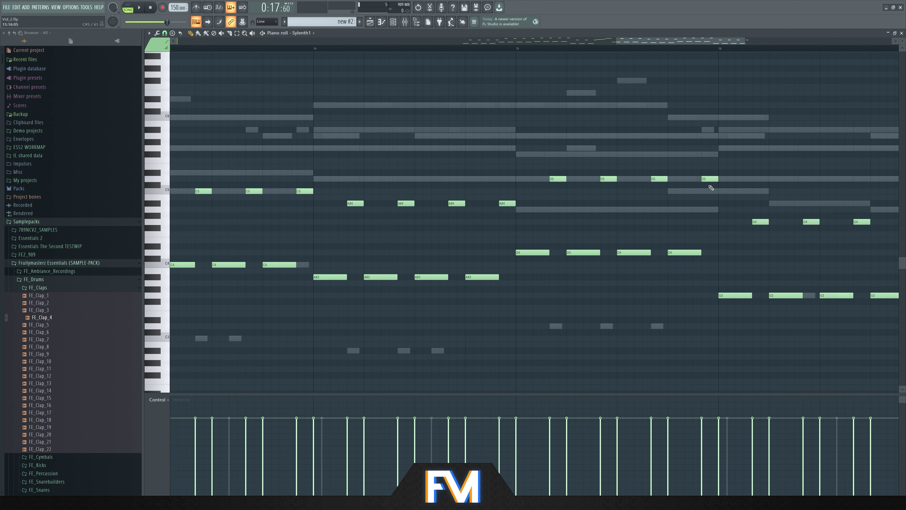
{"action": "left_click_drag", "start_coordinate": [711, 188], "coordinate": [716, 229]}
{"action": "left_click", "coordinate": [595, 45]}
{"action": "key", "text": "space"}
{"action": "scroll", "coordinate": [748, 243], "scroll_direction": "up", "scroll_amount": 2}
{"action": "left_click_drag", "start_coordinate": [696, 241], "coordinate": [683, 232]}
{"action": "key", "text": "space"}
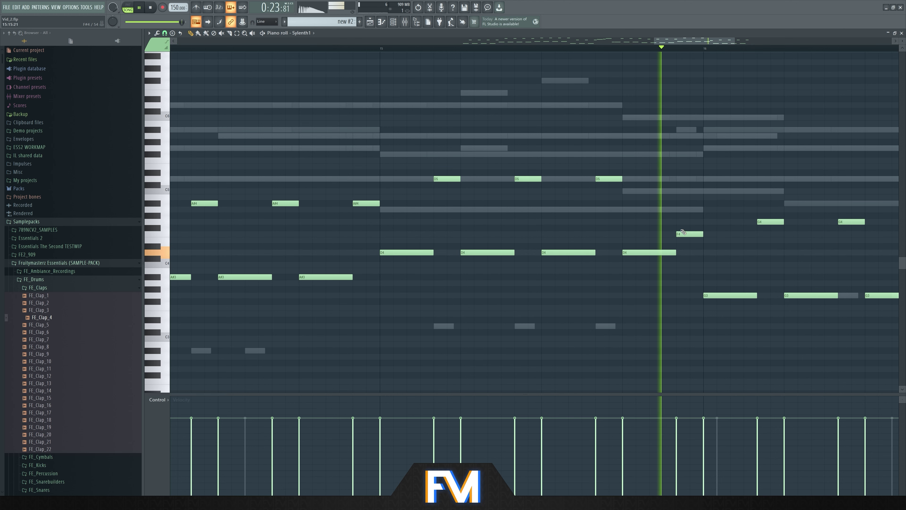
{"action": "scroll", "coordinate": [653, 136], "scroll_direction": "down", "scroll_amount": 3}
{"action": "key", "text": "space"}
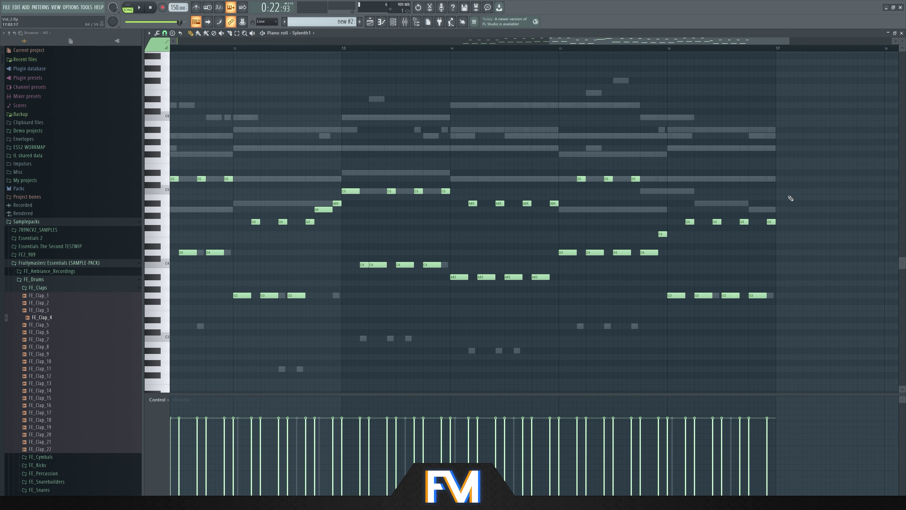
{"action": "scroll", "coordinate": [790, 204], "scroll_direction": "down", "scroll_amount": 2}
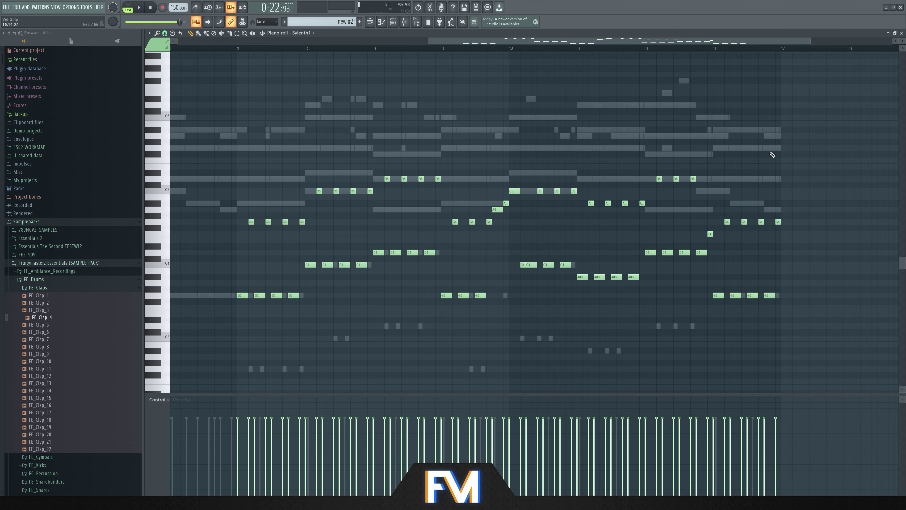
{"action": "scroll", "coordinate": [825, 146], "scroll_direction": "down", "scroll_amount": 4}
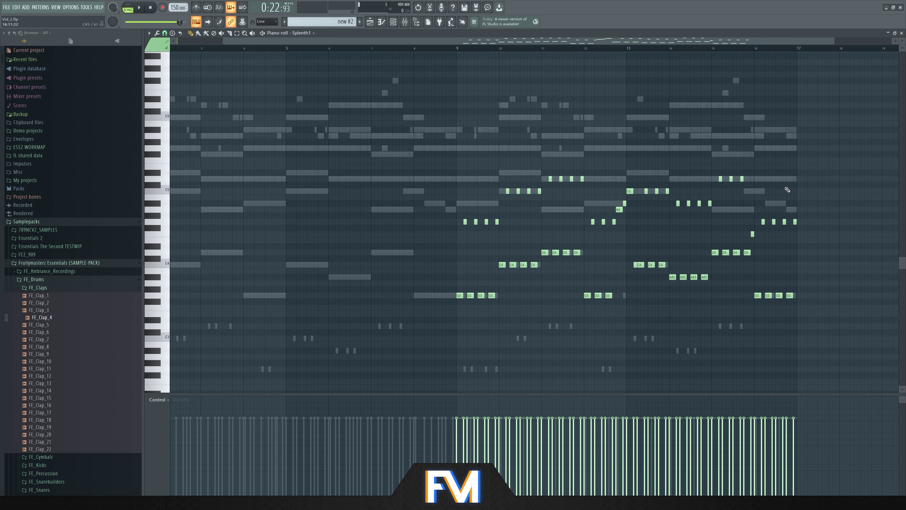
{"action": "scroll", "coordinate": [805, 179], "scroll_direction": "up", "scroll_amount": 1}
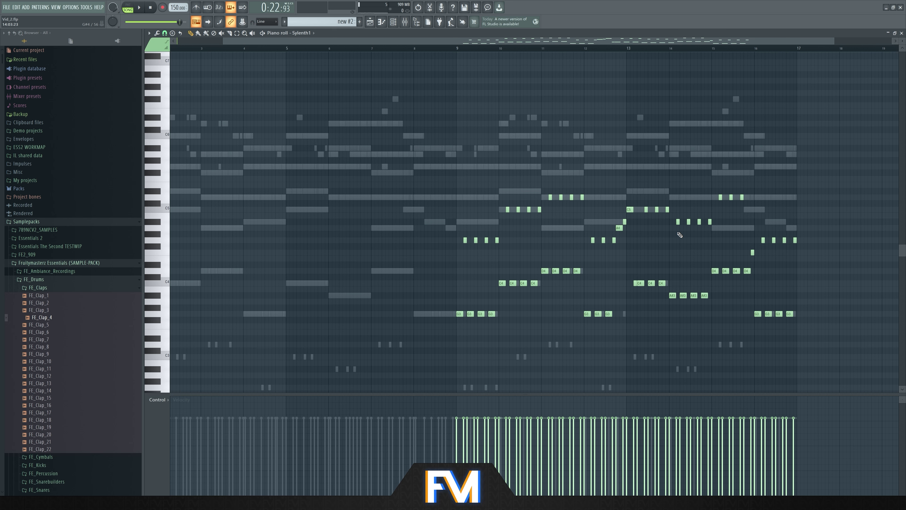
{"action": "scroll", "coordinate": [673, 236], "scroll_direction": "up", "scroll_amount": 2}
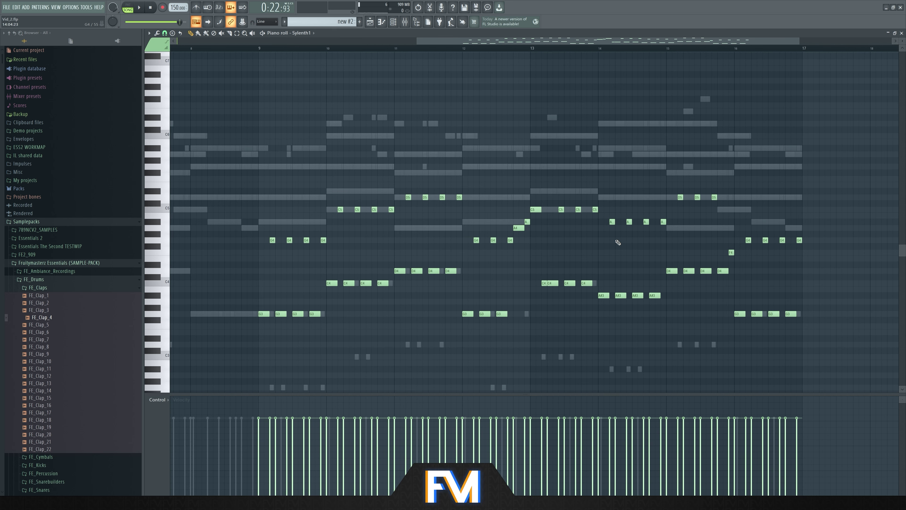
{"action": "scroll", "coordinate": [617, 239], "scroll_direction": "down", "scroll_amount": 2}
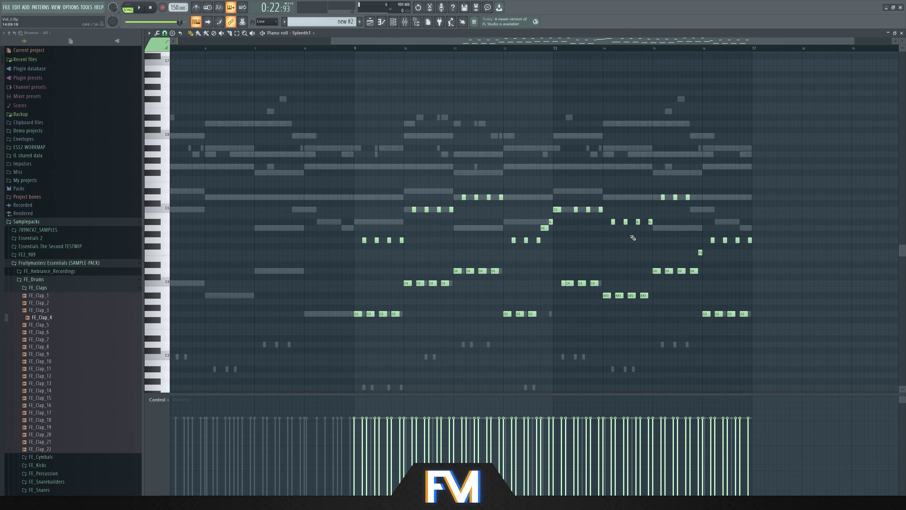
Step: Enable the LD 1 channel, play the pattern from the start and open the Long Bass notes in the piano roll
{"action": "key", "text": "F7"}
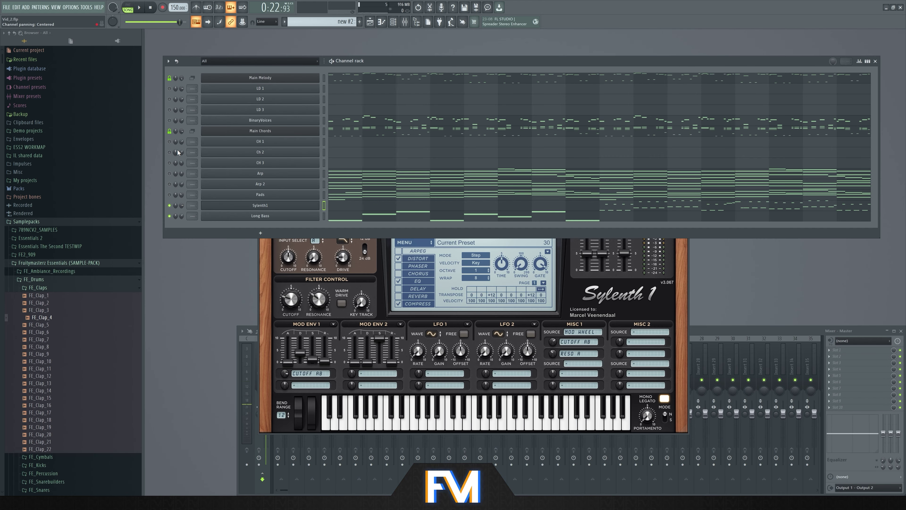
{"action": "left_click", "coordinate": [149, 11]}
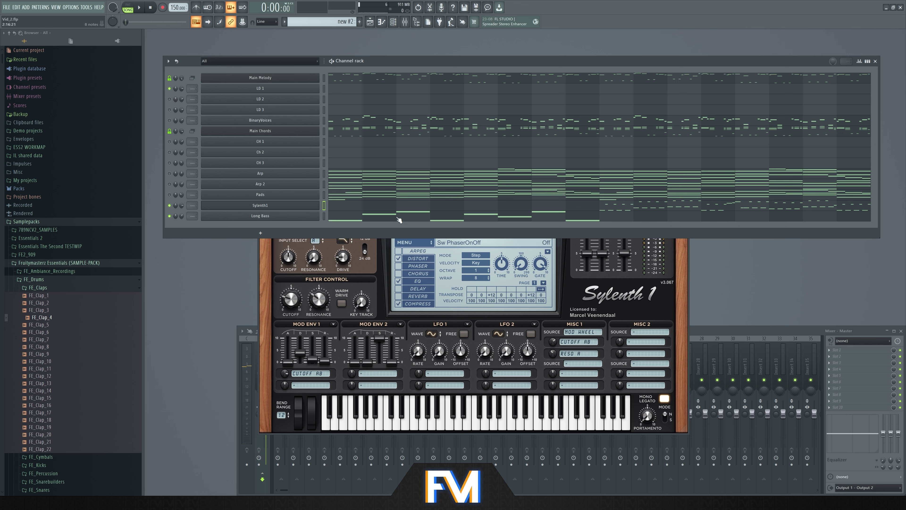
{"action": "key", "text": "space"}
{"action": "left_click", "coordinate": [361, 213]}
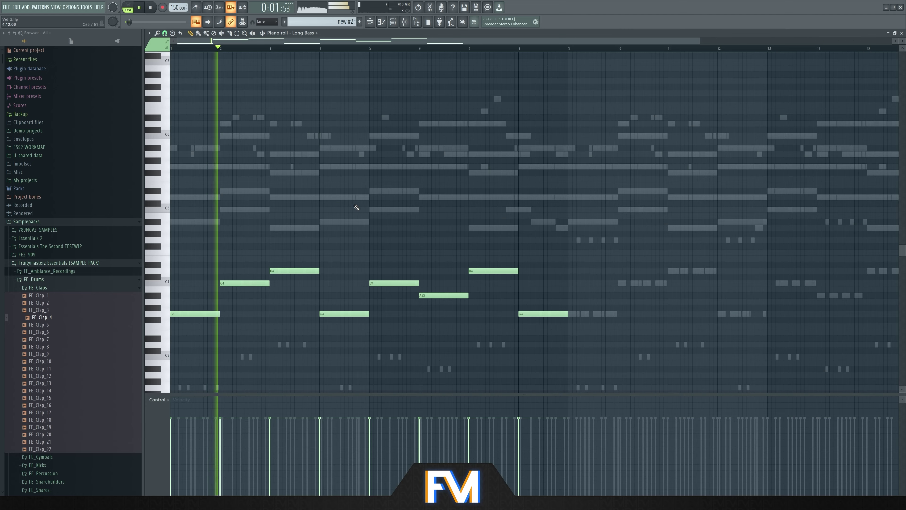
{"action": "scroll", "coordinate": [354, 203], "scroll_direction": "down", "scroll_amount": 2}
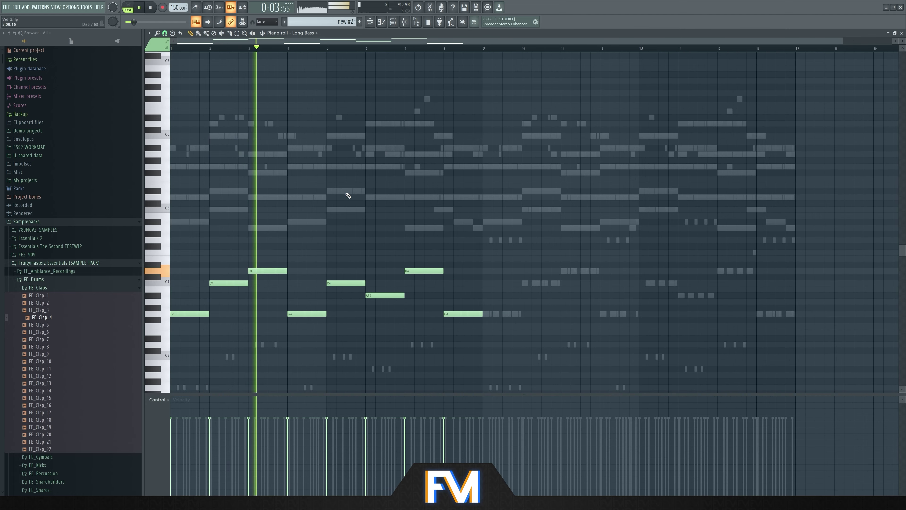
Step: Shorten the Long Bass note in bar 8 to half a bar and play the transition into bar 9
{"action": "scroll", "coordinate": [348, 195], "scroll_direction": "down", "scroll_amount": 2}
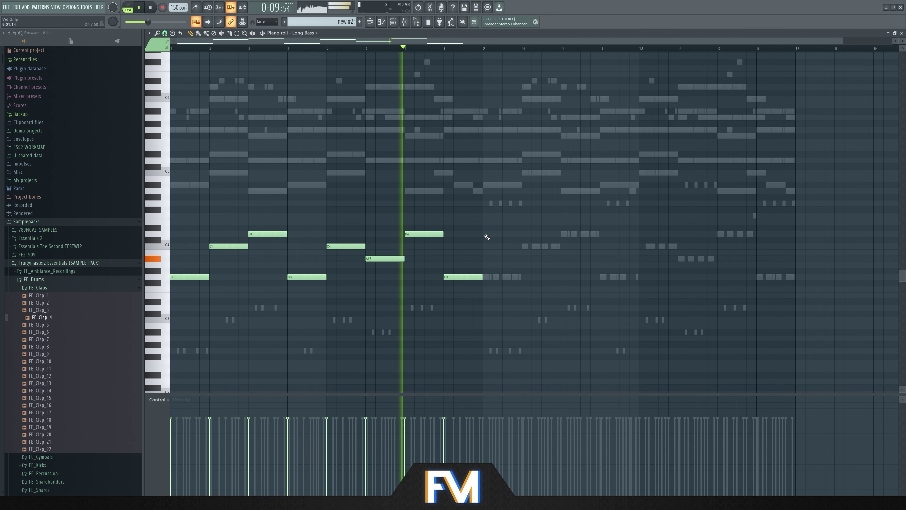
{"action": "scroll", "coordinate": [495, 237], "scroll_direction": "up", "scroll_amount": 3}
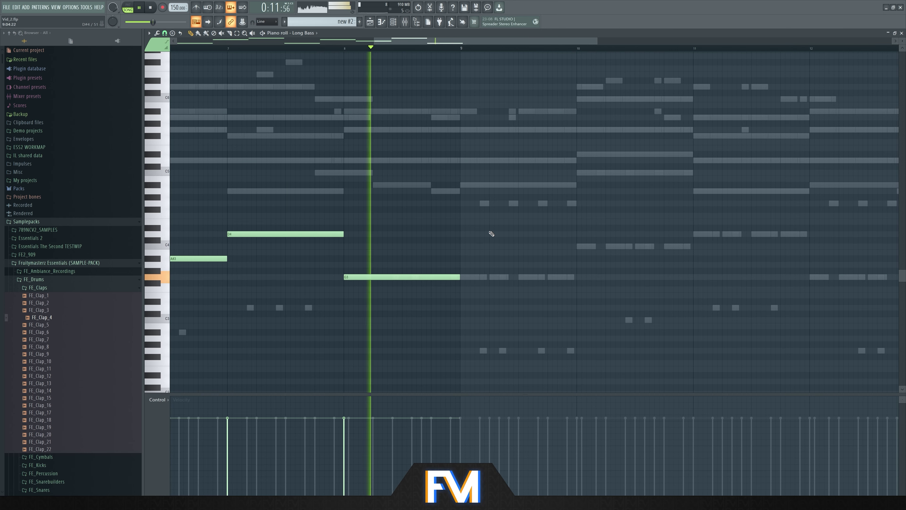
{"action": "left_click", "coordinate": [346, 47]}
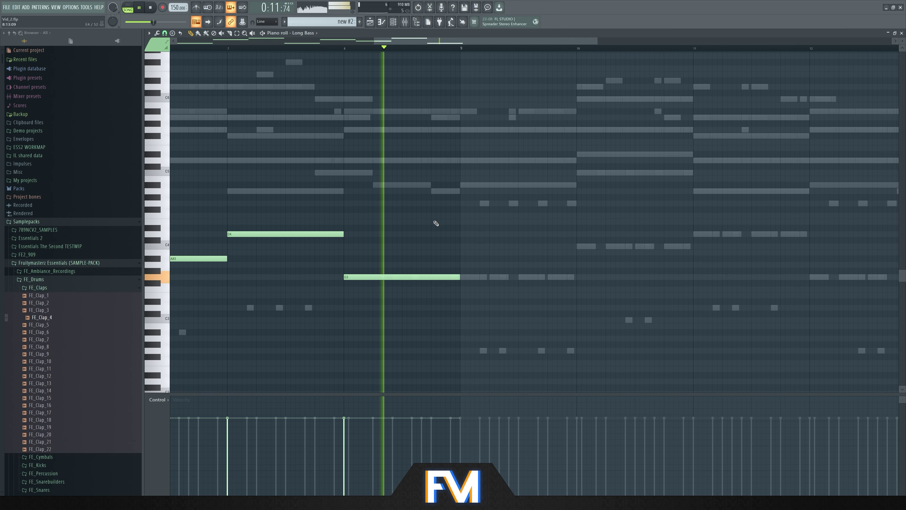
{"action": "key", "text": "space"}
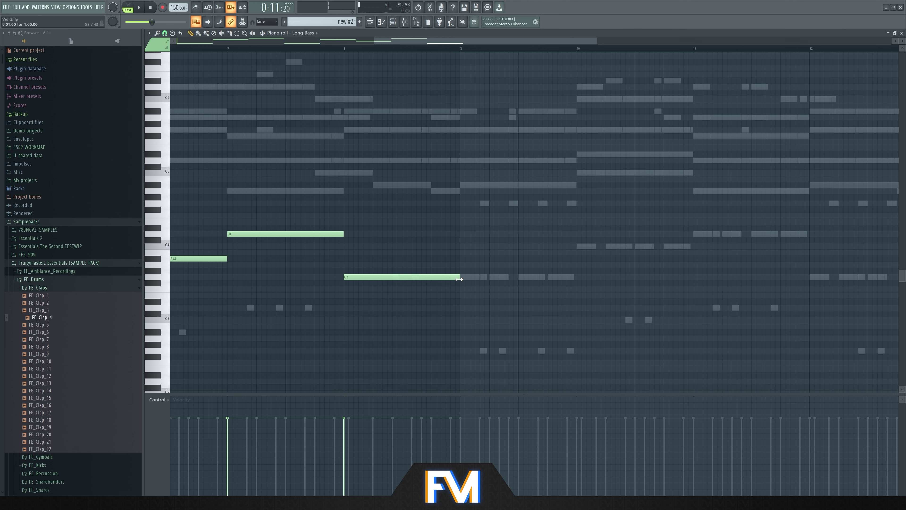
{"action": "key", "text": "space"}
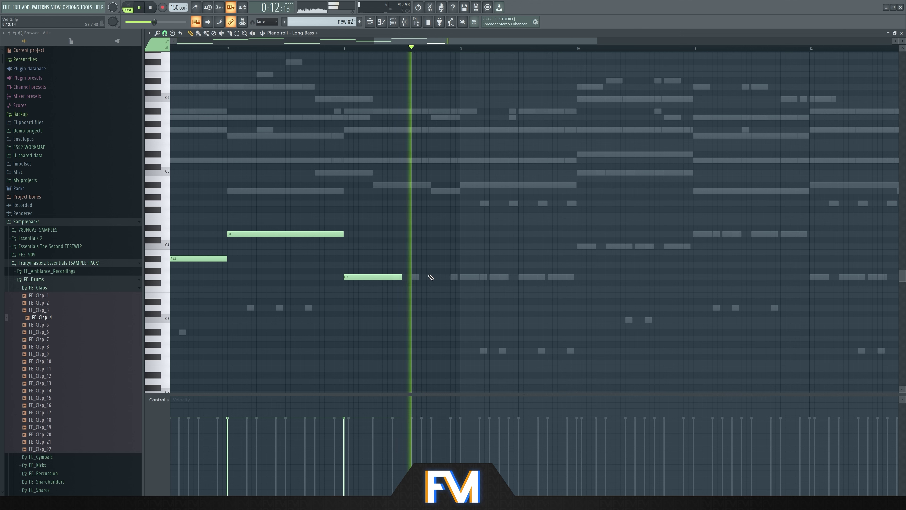
{"action": "key", "text": "space"}
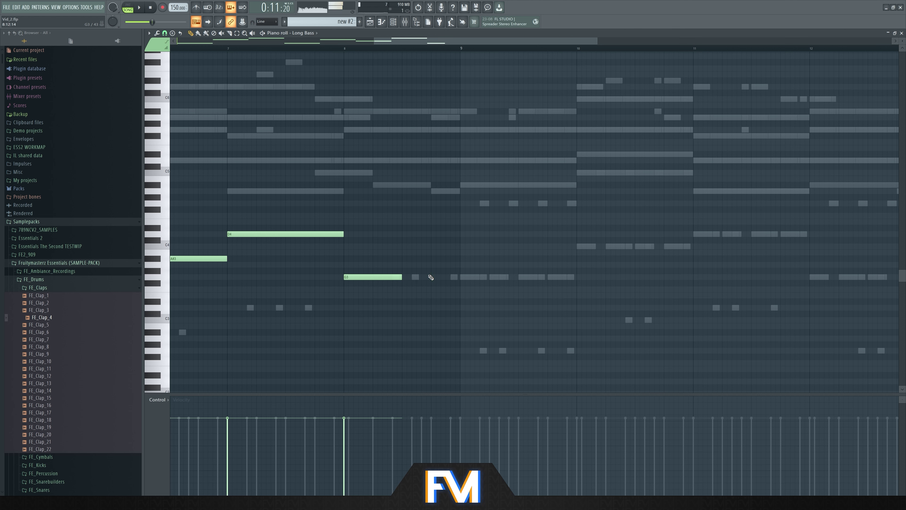
Step: Open the Sylenth1 notes in the piano roll and play the chopped bass line from just before bar 9
{"action": "double_click", "coordinate": [485, 203]}
{"action": "scroll", "coordinate": [427, 217], "scroll_direction": "down", "scroll_amount": 3}
{"action": "scroll", "coordinate": [279, 202], "scroll_direction": "up", "scroll_amount": 2}
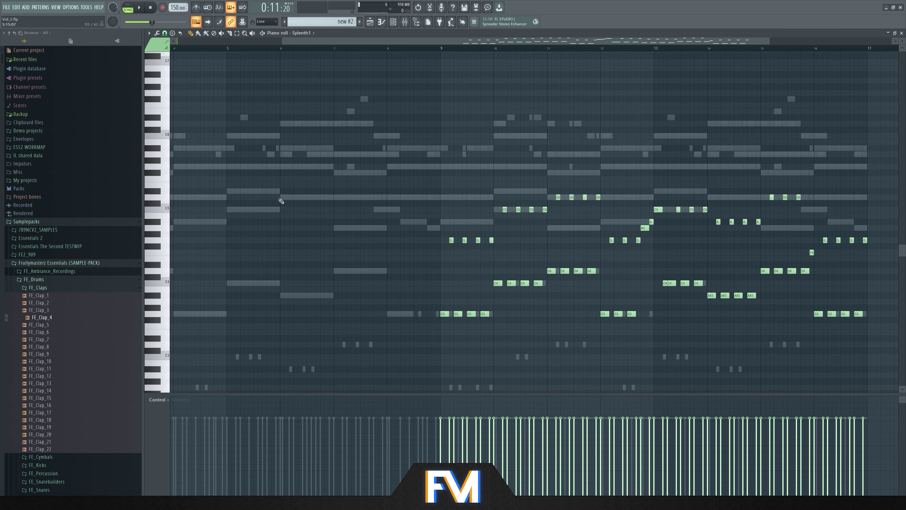
{"action": "key", "text": "space"}
{"action": "scroll", "coordinate": [731, 190], "scroll_direction": "down", "scroll_amount": 1}
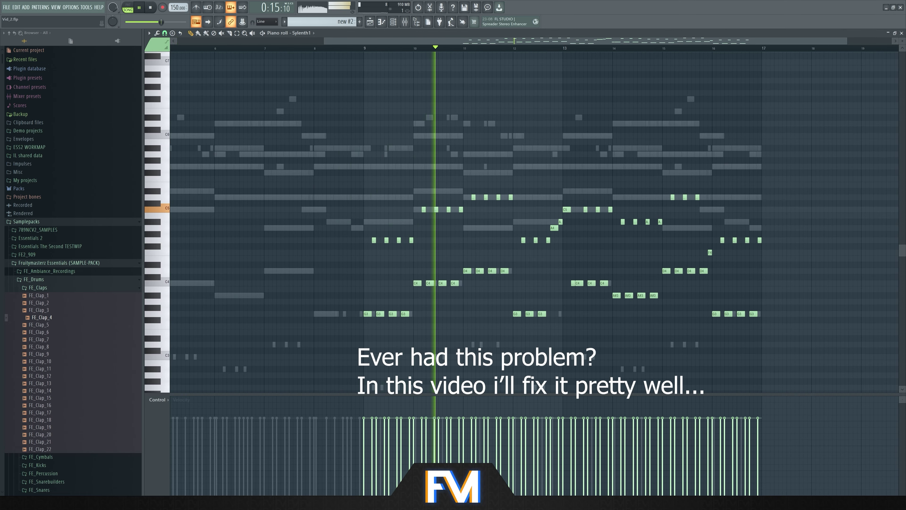
Step: Solo the Sylenth1 channel, turn off retrigger on oscillator B1, raise its voices to 4 and play the result
{"action": "key", "text": "F7"}
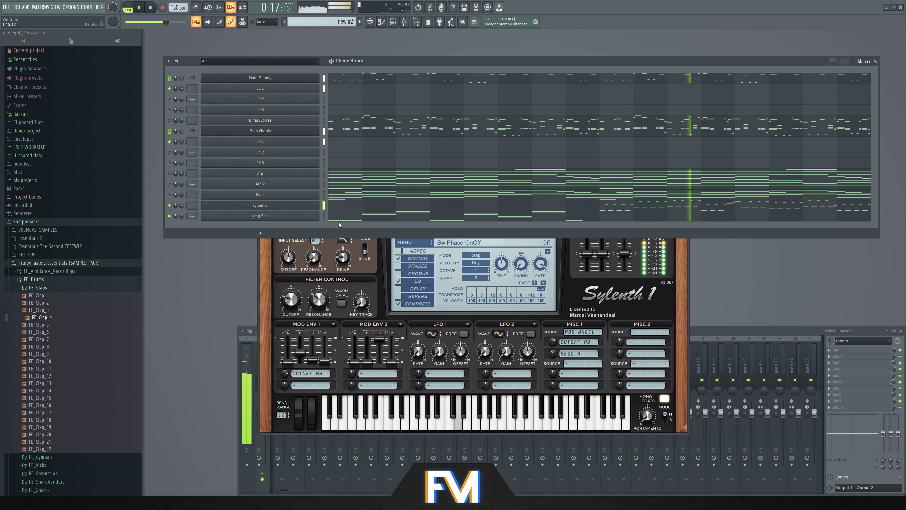
{"action": "key", "text": "space"}
{"action": "left_click", "coordinate": [471, 162]}
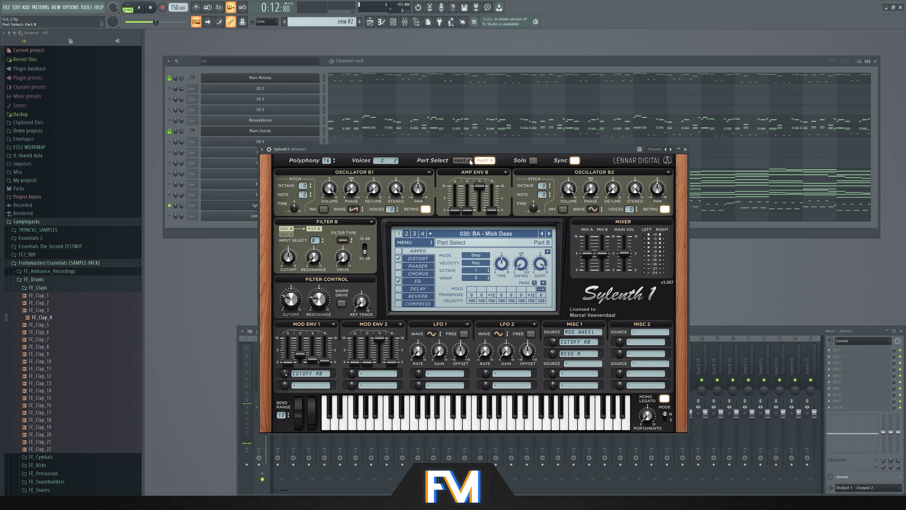
{"action": "left_click", "coordinate": [426, 210]}
{"action": "scroll", "coordinate": [394, 210], "scroll_direction": "up", "scroll_amount": 4}
{"action": "key", "text": "space"}
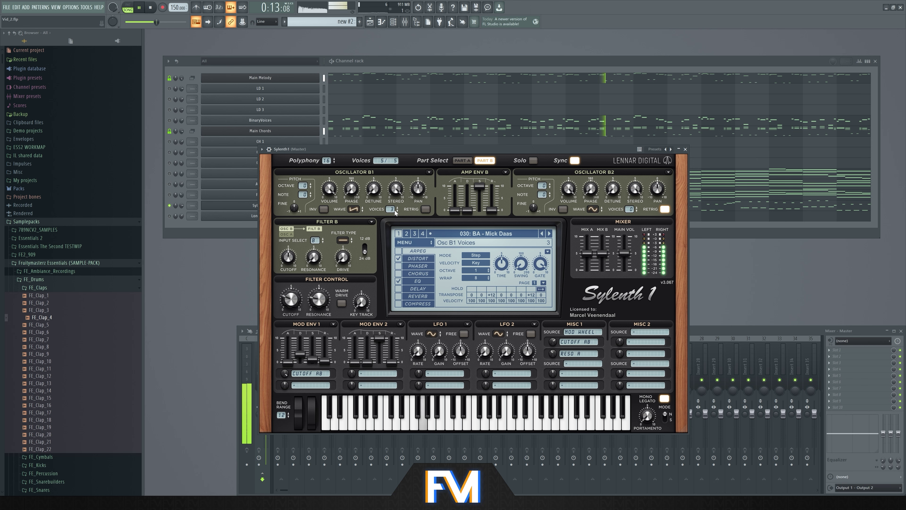
Step: Solo part B of the synth, set its amp envelope decay to about 3.6 and lower the sustain to minimum
{"action": "left_click", "coordinate": [462, 160]}
{"action": "left_click", "coordinate": [486, 161]}
{"action": "left_click", "coordinate": [533, 160]}
{"action": "left_click_drag", "start_coordinate": [479, 186], "coordinate": [479, 210]}
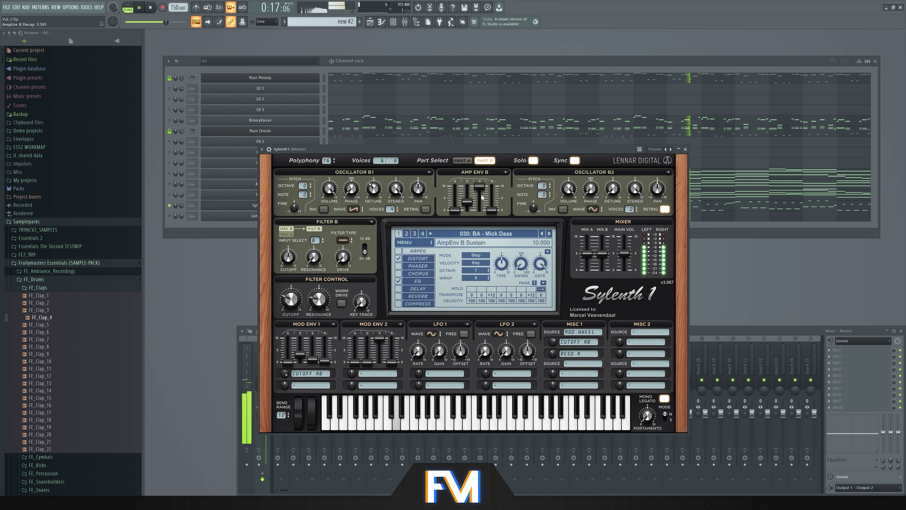
Step: Change part B's filter type, lower its filter cutoff, slightly raise its amp envelope release and replay the bass line
{"action": "left_click", "coordinate": [351, 238]}
{"action": "left_click_drag", "start_coordinate": [288, 256], "coordinate": [280, 275]}
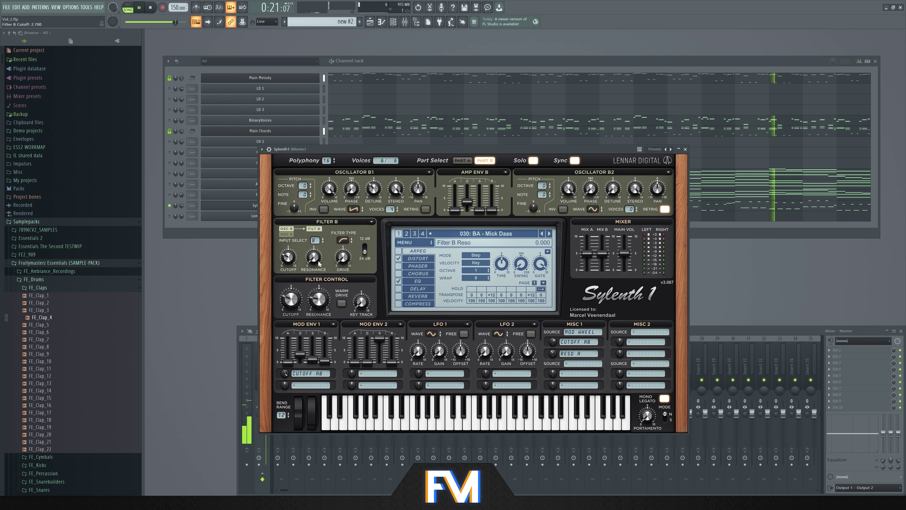
{"action": "left_click_drag", "start_coordinate": [289, 257], "coordinate": [289, 267]}
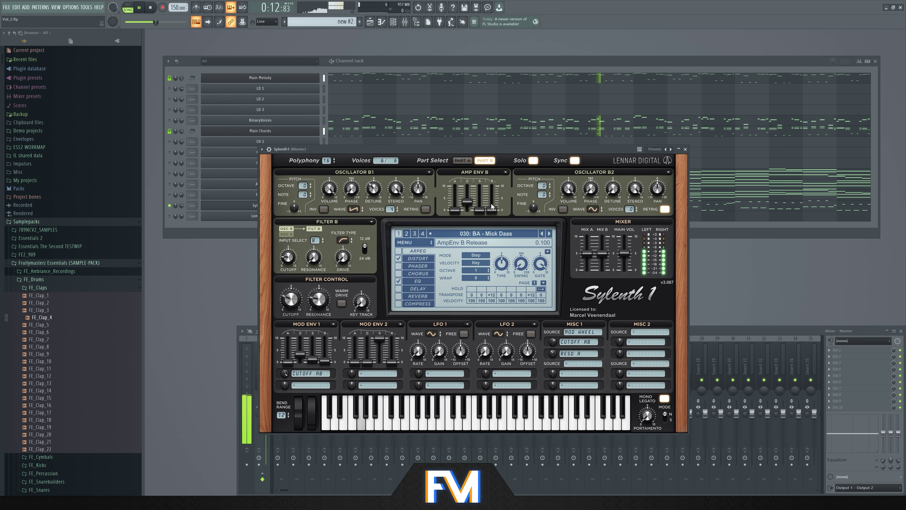
{"action": "left_click_drag", "start_coordinate": [491, 206], "coordinate": [491, 201]}
{"action": "key", "text": "space"}
{"action": "key", "text": "space"}
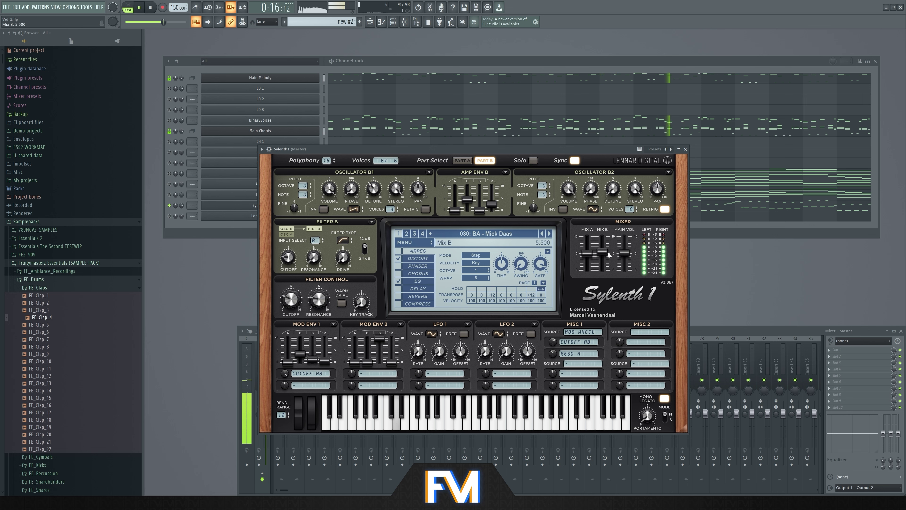
Step: Enable all channels in the channel rack and play the full pattern from the start
{"action": "key", "text": "F6"}
{"action": "left_click", "coordinate": [150, 8]}
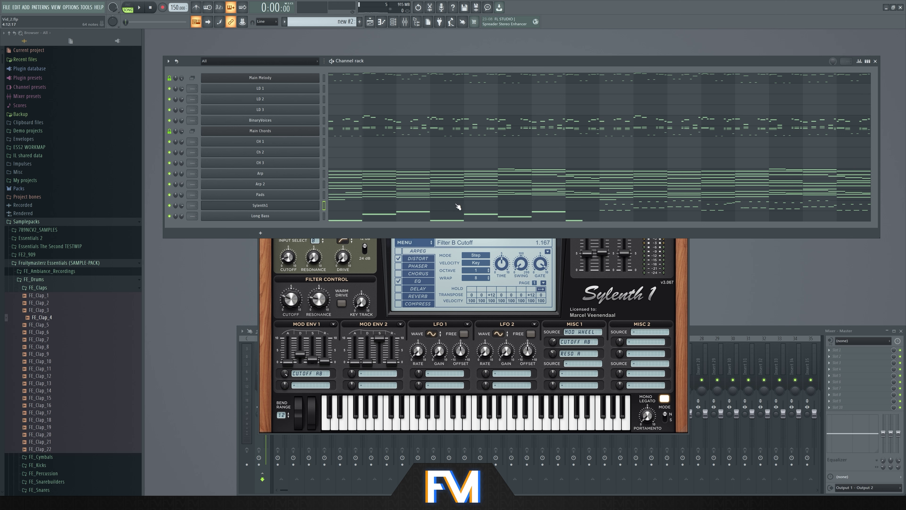
{"action": "key", "text": "space"}
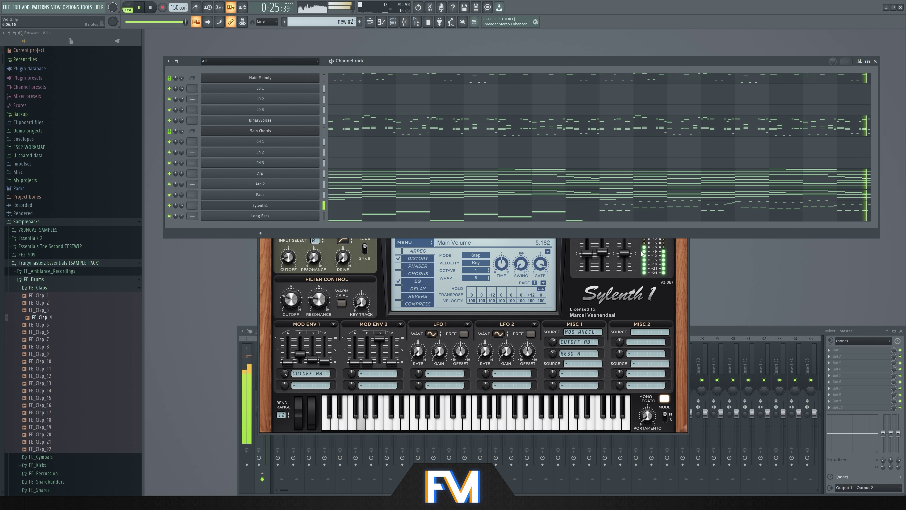
Step: Mute the Pads channel and play the pattern again from the start to compare
{"action": "key", "text": "space"}
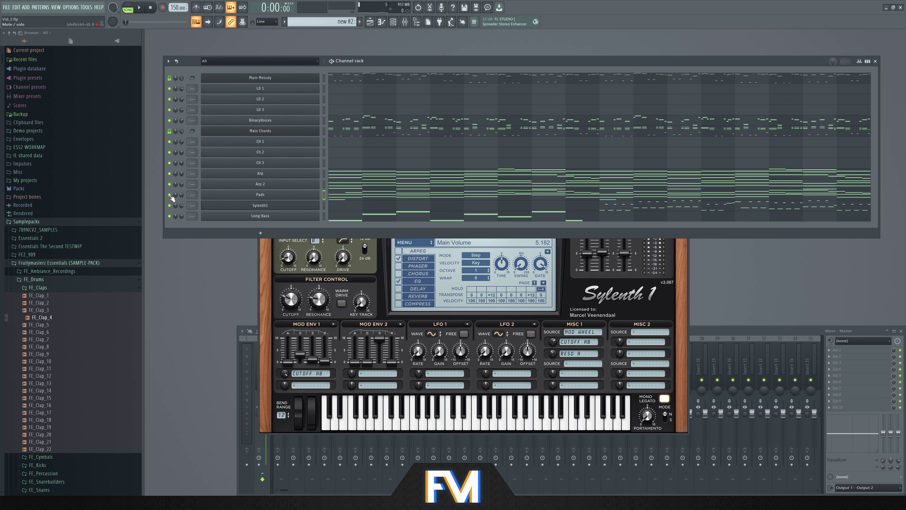
{"action": "key", "text": "space"}
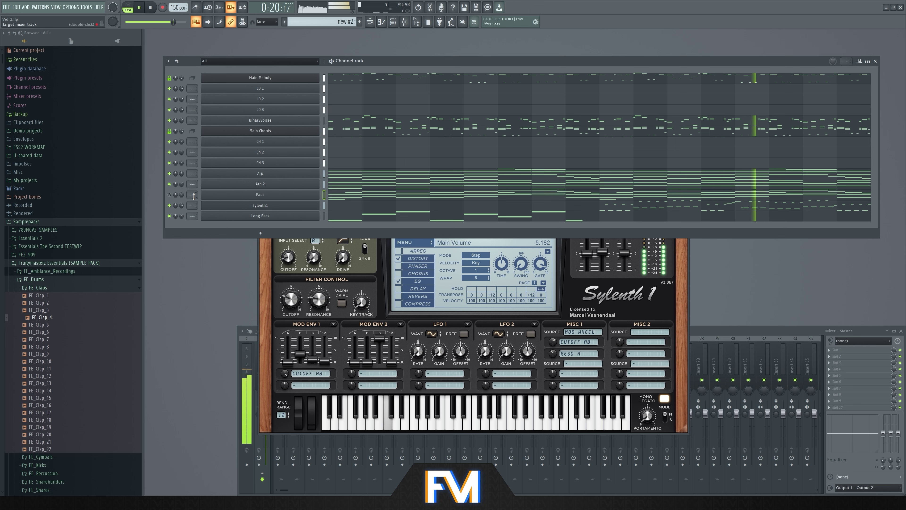
{"action": "key", "text": "space"}
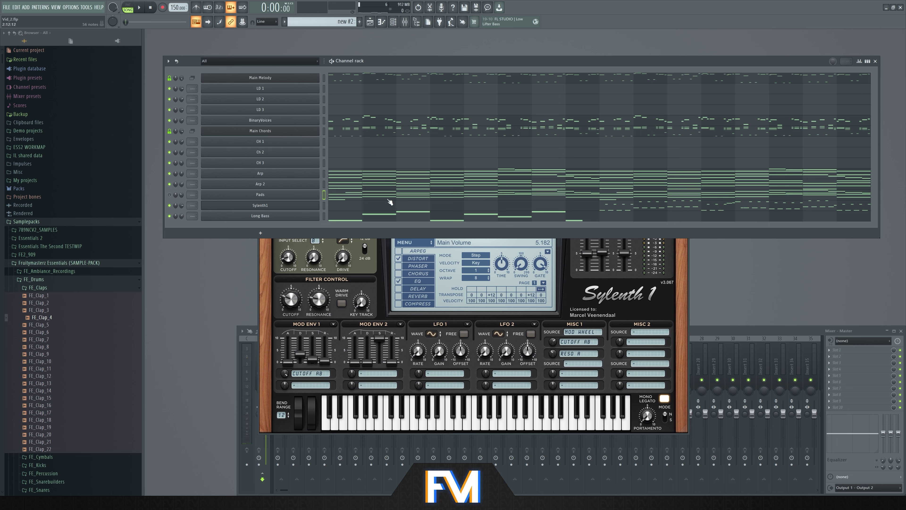
Step: Open the Pads notes in the piano roll, play the transition into bar 9 and select the notes in bar 8
{"action": "left_click", "coordinate": [343, 196]}
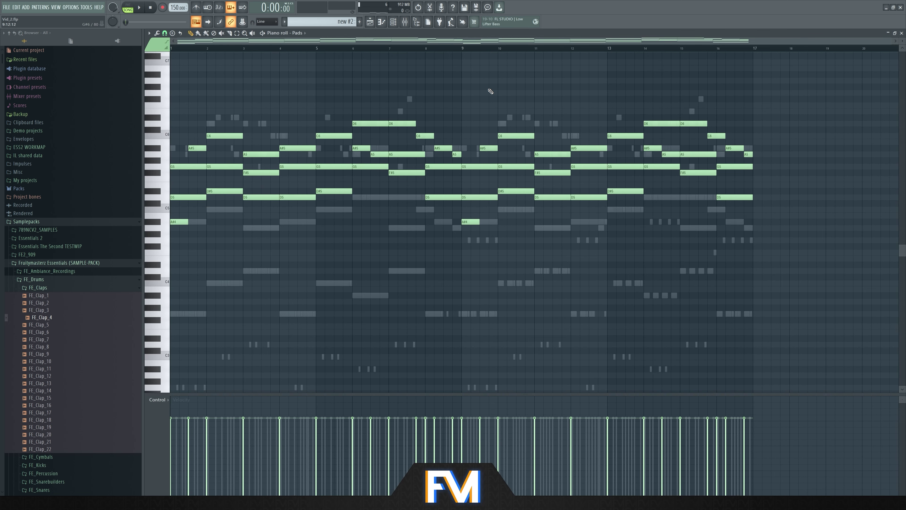
{"action": "key", "text": "space"}
{"action": "scroll", "coordinate": [464, 106], "scroll_direction": "up", "scroll_amount": 3}
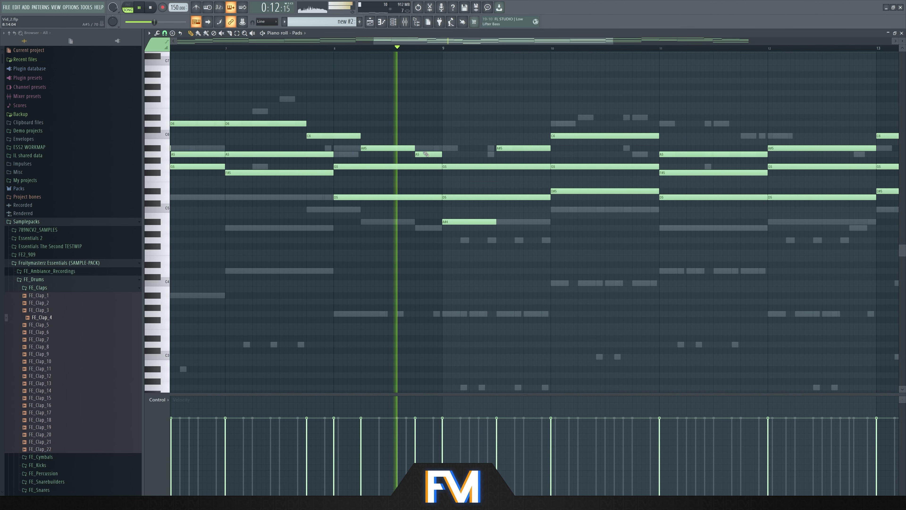
{"action": "scroll", "coordinate": [403, 140], "scroll_direction": "up", "scroll_amount": 3}
{"action": "key", "text": "space"}
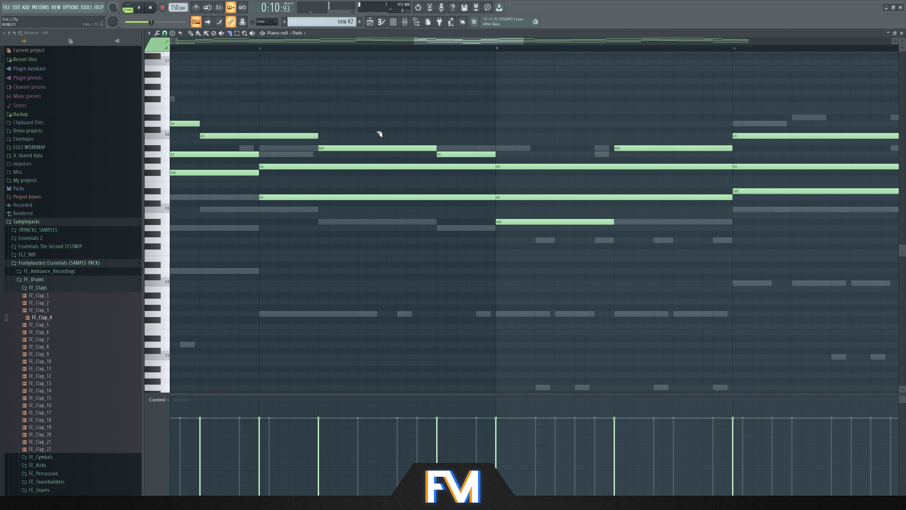
{"action": "left_click_drag", "start_coordinate": [385, 201], "coordinate": [496, 146]}
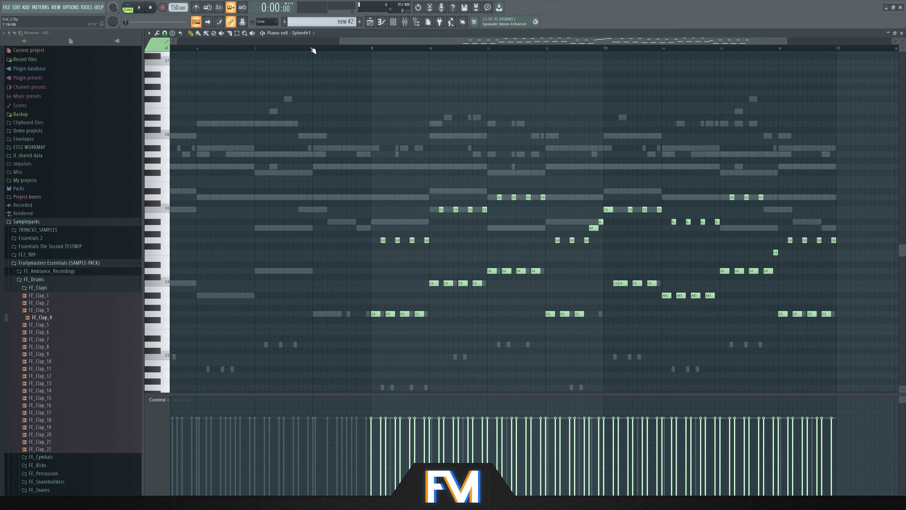
Step: Move the playback position to the start of bar 8, solo the Sylenth1 channel and open its instrument
{"action": "left_click", "coordinate": [313, 50]}
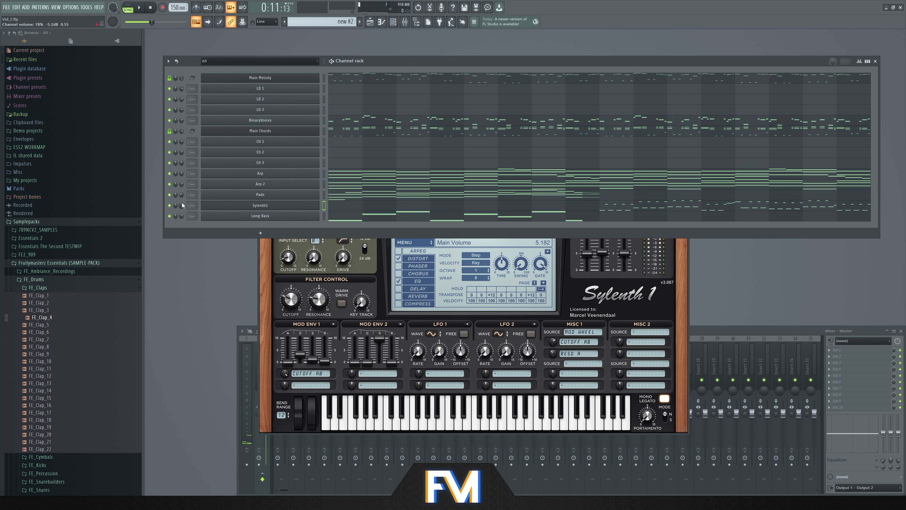
{"action": "right_click", "coordinate": [170, 206]}
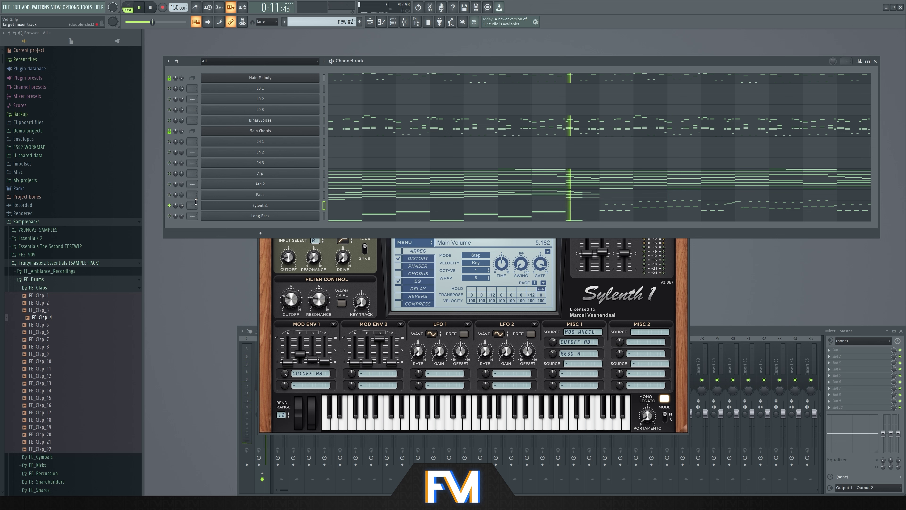
{"action": "left_click", "coordinate": [289, 206]}
Step: Clear the BA - Mick Daas preset in Sylenth1 to an initialised patch
{"action": "left_click", "coordinate": [505, 234]}
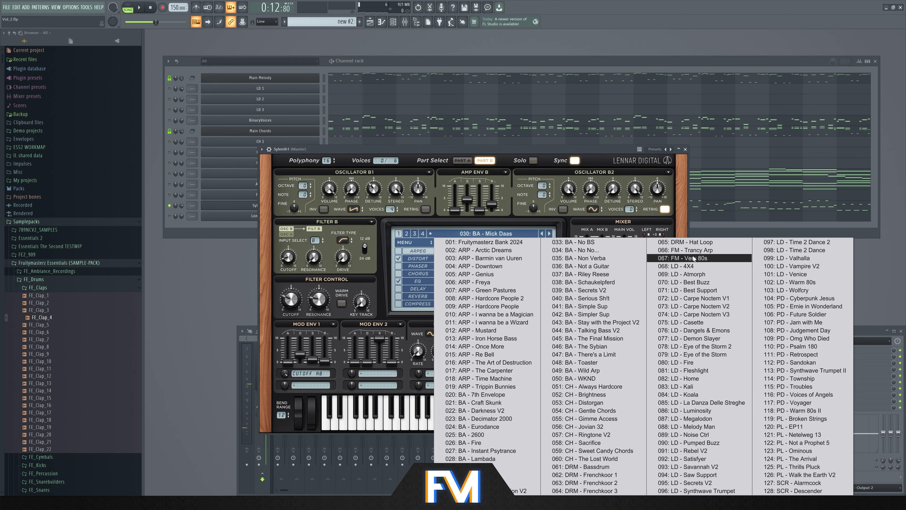
{"action": "left_click", "coordinate": [419, 242]}
{"action": "left_click", "coordinate": [419, 241]}
{"action": "mouse_move", "coordinate": [416, 251]}
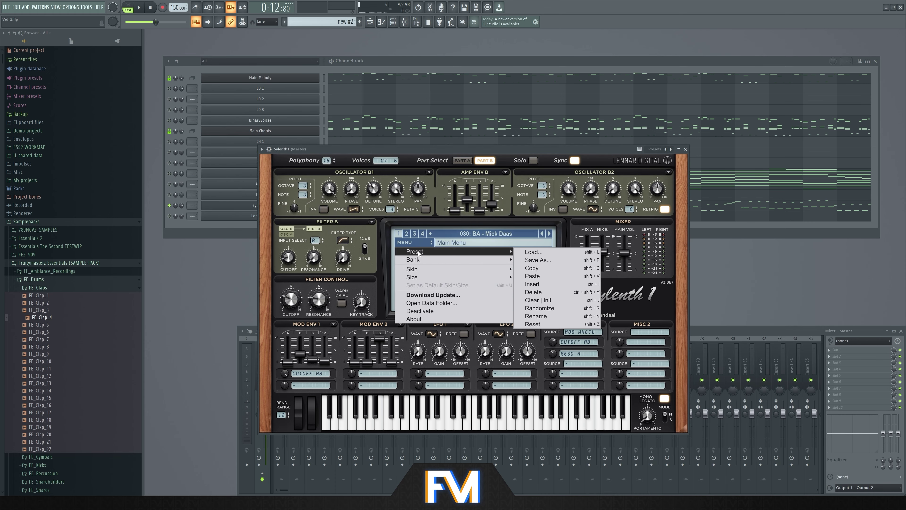
{"action": "left_click", "coordinate": [540, 284]}
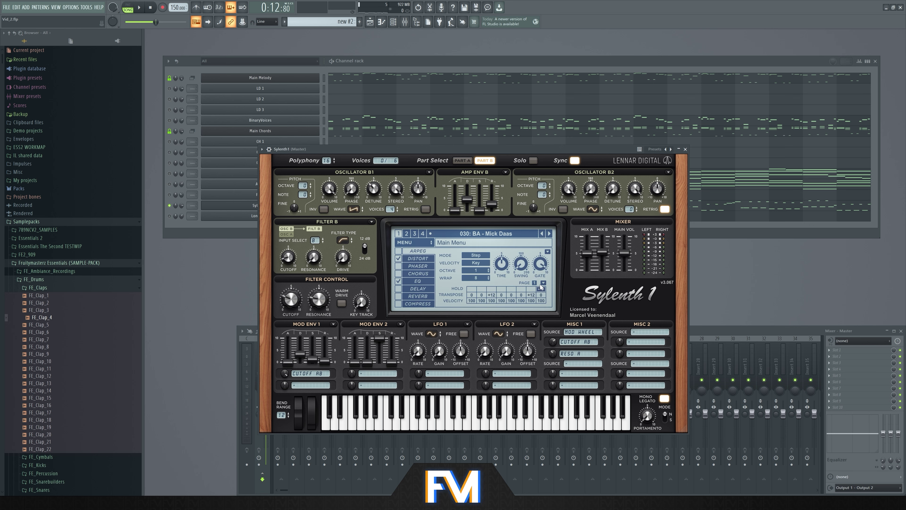
Step: Lower the octave of oscillator A1 while playing the bass line and assign Mod Env 1 to Cutoff A and B
{"action": "key", "text": "space"}
{"action": "left_click_drag", "start_coordinate": [306, 183], "coordinate": [306, 187]}
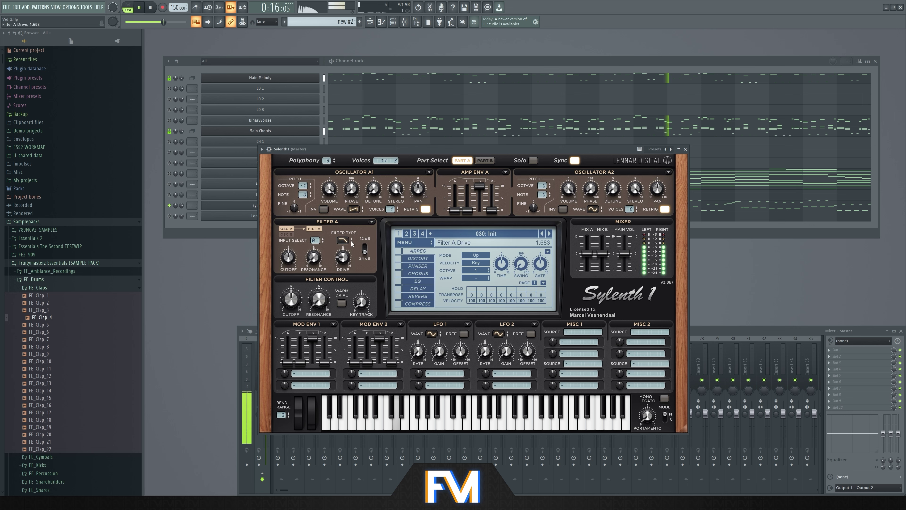
{"action": "left_click", "coordinate": [310, 373]}
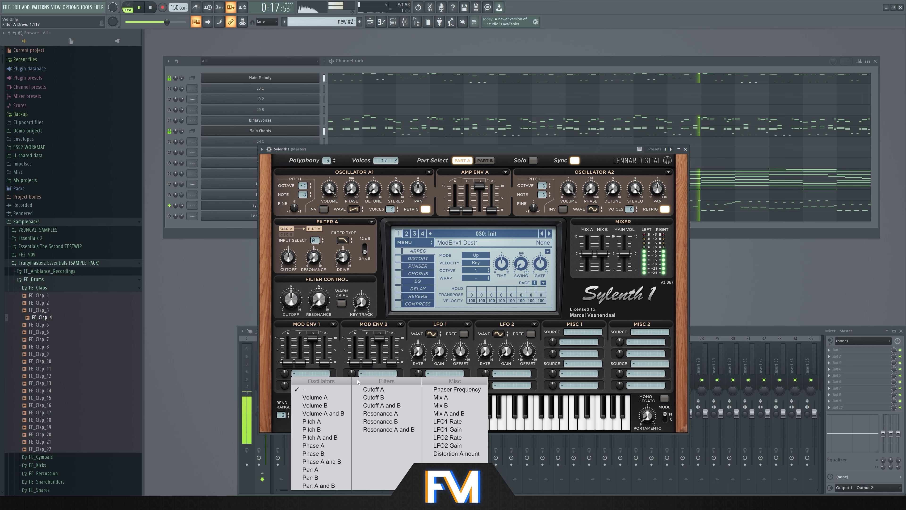
{"action": "left_click", "coordinate": [380, 405]}
Step: Adjust Mod Env 1's amount, set its decay to about 2.8 and the filter control cutoff to about 4.6, auditioning the bass
{"action": "key", "text": "space"}
{"action": "left_click_drag", "start_coordinate": [285, 371], "coordinate": [287, 376]}
{"action": "key", "text": "space"}
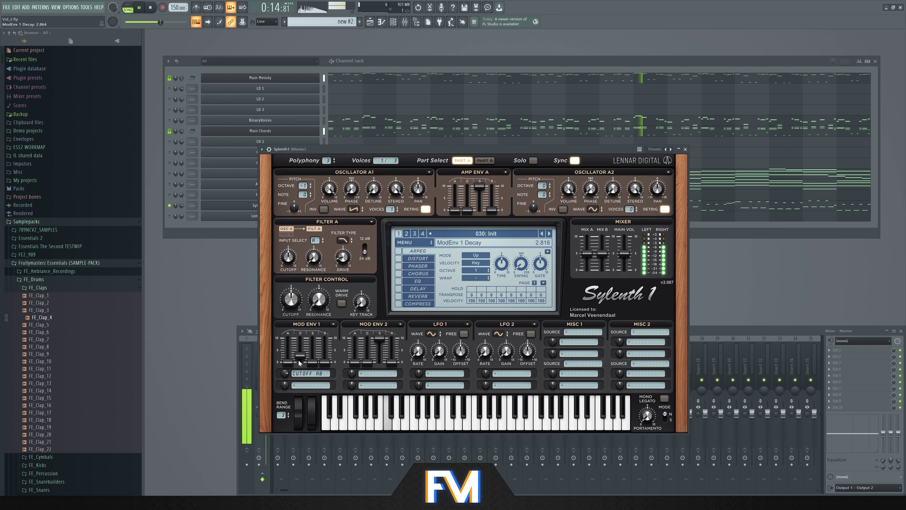
{"action": "left_click_drag", "start_coordinate": [291, 300], "coordinate": [287, 310]}
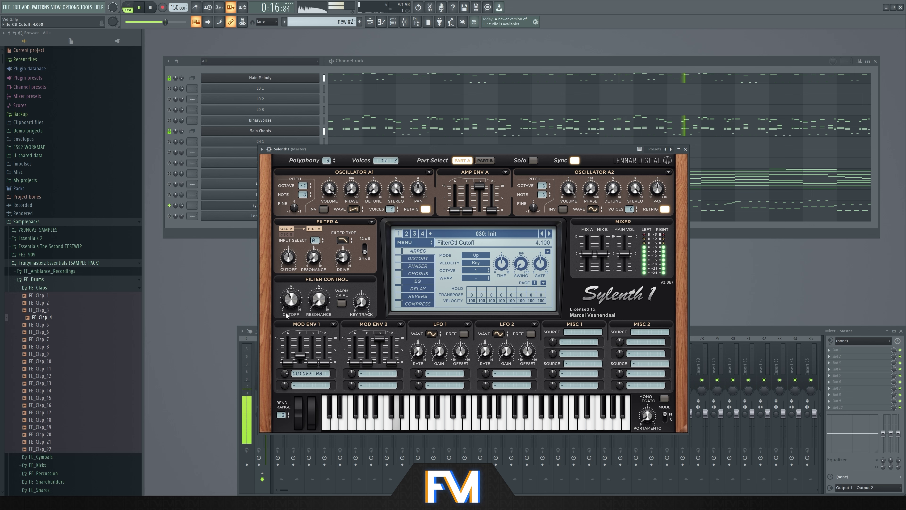
{"action": "left_click", "coordinate": [183, 224]}
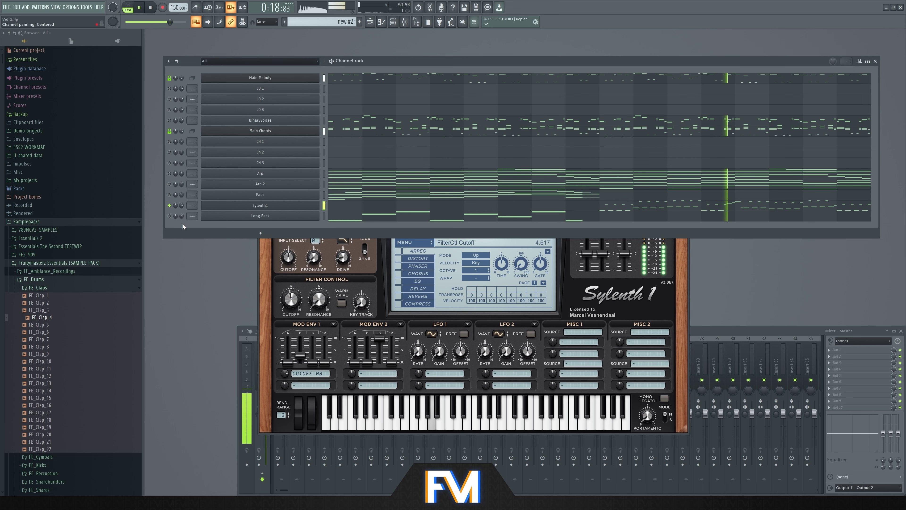
{"action": "key", "text": "space"}
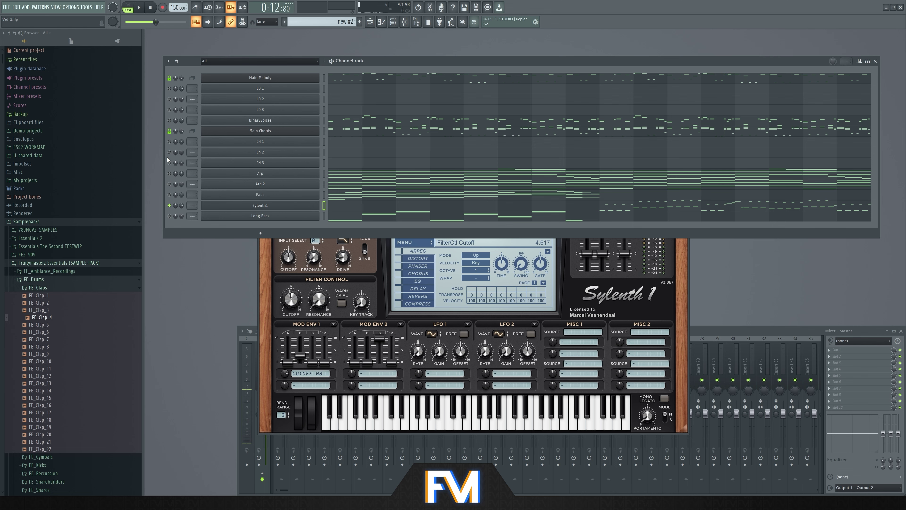
Step: Play the transition into the chopped bass from shortly before bar 9 in the Sylenth1 piano roll
{"action": "key", "text": "space"}
{"action": "key", "text": "F7"}
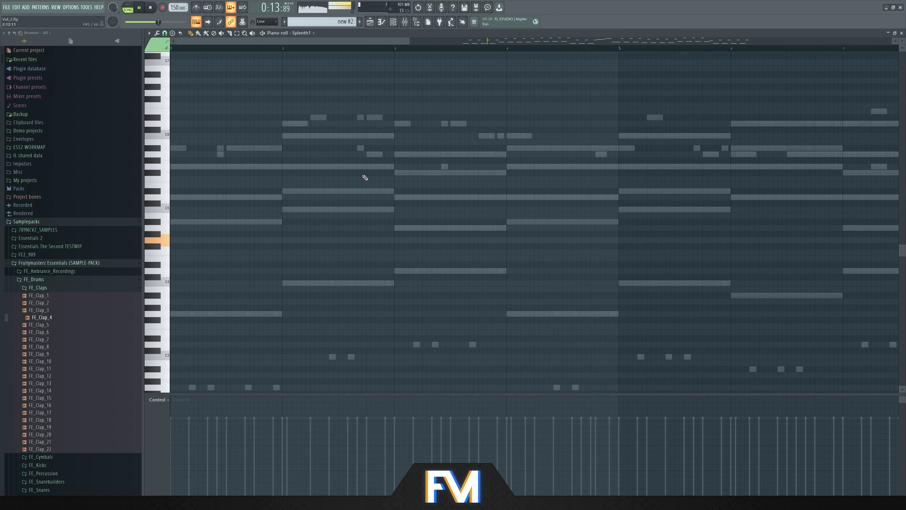
{"action": "scroll", "coordinate": [535, 136], "scroll_direction": "up", "scroll_amount": 3}
{"action": "key", "text": "space"}
{"action": "left_click_drag", "start_coordinate": [240, 49], "coordinate": [172, 52]}
{"action": "key", "text": "space"}
{"action": "scroll", "coordinate": [350, 118], "scroll_direction": "up", "scroll_amount": 2}
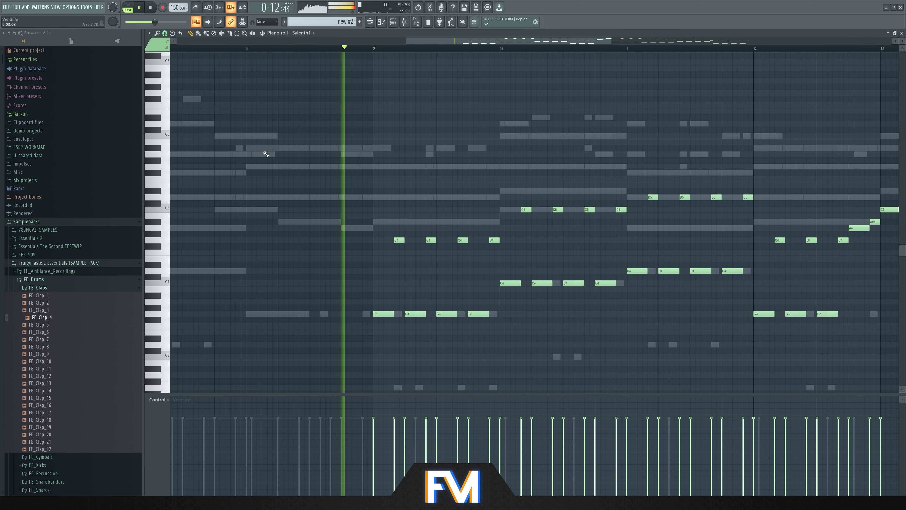
Step: Adjust the Long Bass filter control cutoff and set the Sylenth1 channel's Mod Env 1 decay to about 4.1 during playback
{"action": "key", "text": "F6"}
{"action": "left_click", "coordinate": [274, 217]}
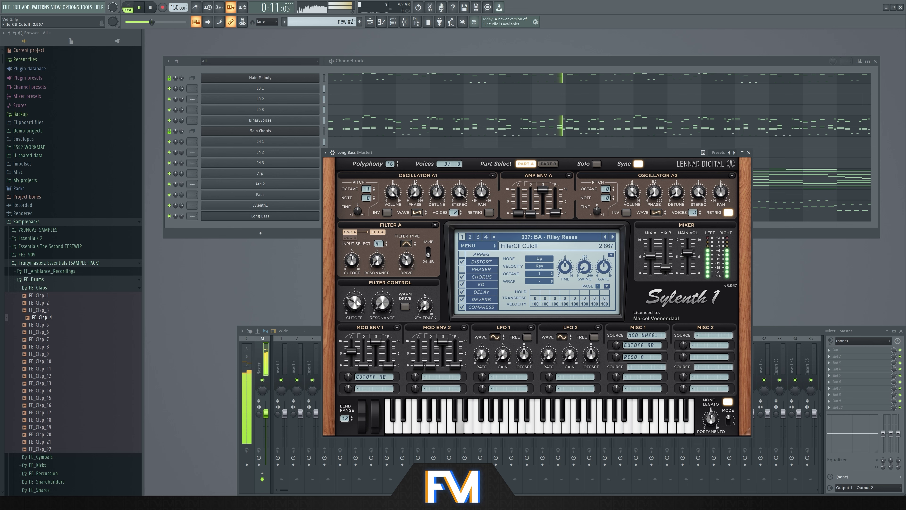
{"action": "left_click_drag", "start_coordinate": [357, 303], "coordinate": [360, 300]}
{"action": "left_click", "coordinate": [260, 205]}
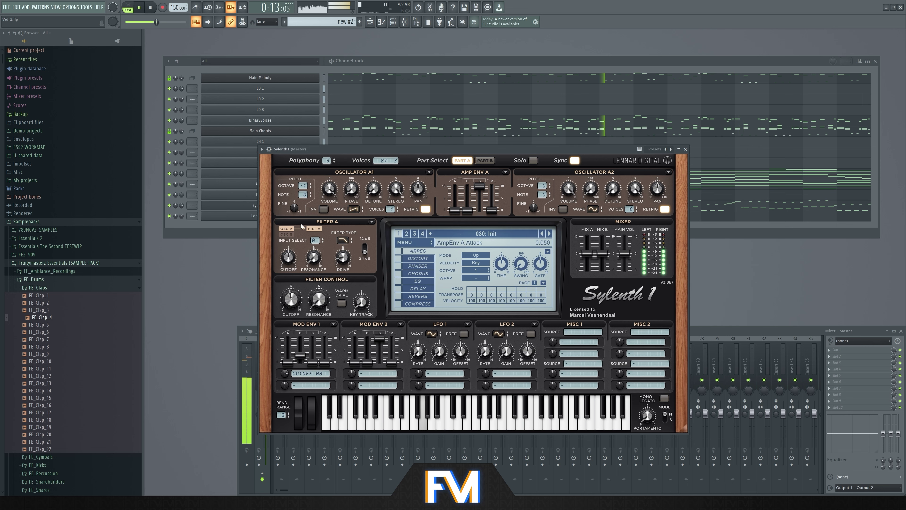
{"action": "mouse_move", "coordinate": [300, 354]}
{"action": "left_mouse_down"}
{"action": "mouse_move", "coordinate": [306, 340]}
{"action": "mouse_move", "coordinate": [302, 353]}
{"action": "left_mouse_up"}
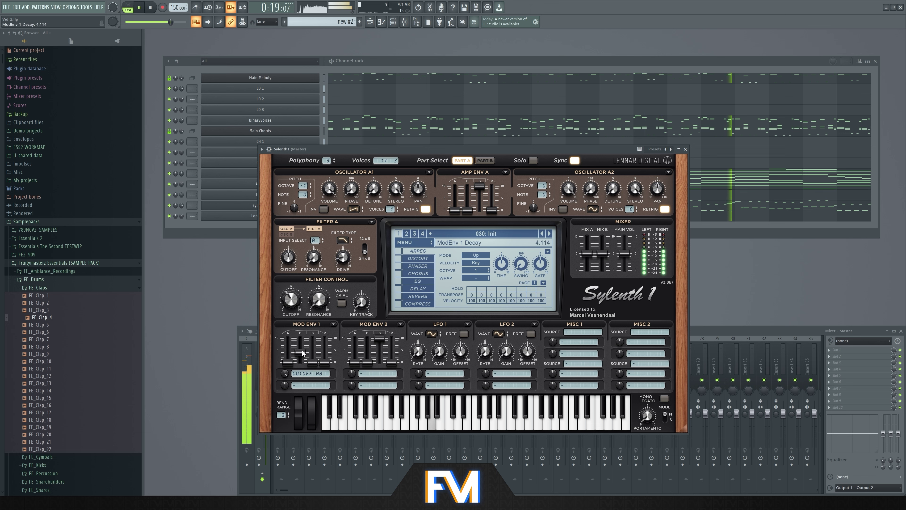
{"action": "key", "text": "space"}
Step: Move the playback position to the start of bar 9 in the Sylenth1 piano roll and solo the channel
{"action": "left_click", "coordinate": [217, 227]}
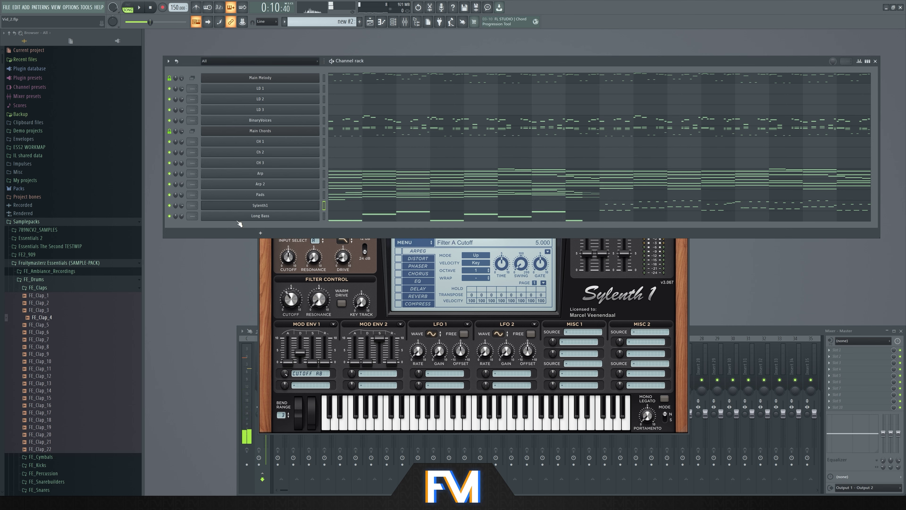
{"action": "left_click", "coordinate": [573, 206]}
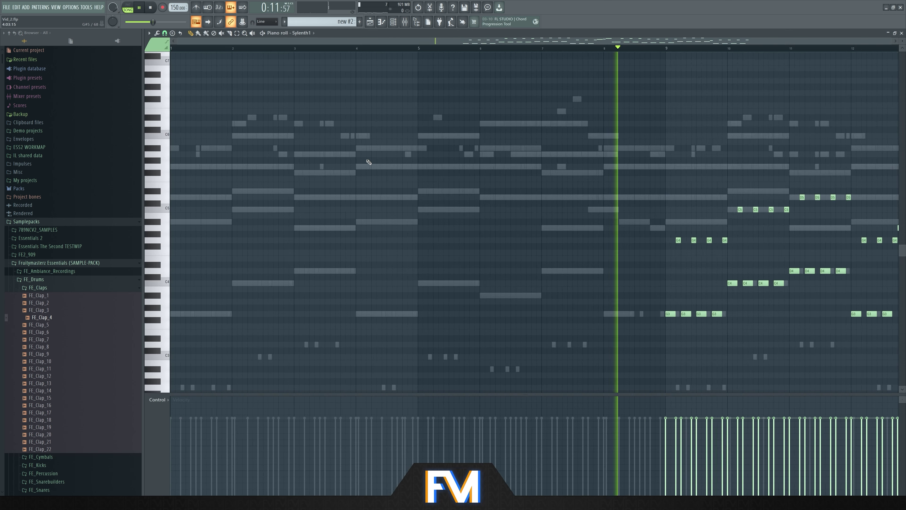
{"action": "scroll", "coordinate": [246, 89], "scroll_direction": "up", "scroll_amount": 3}
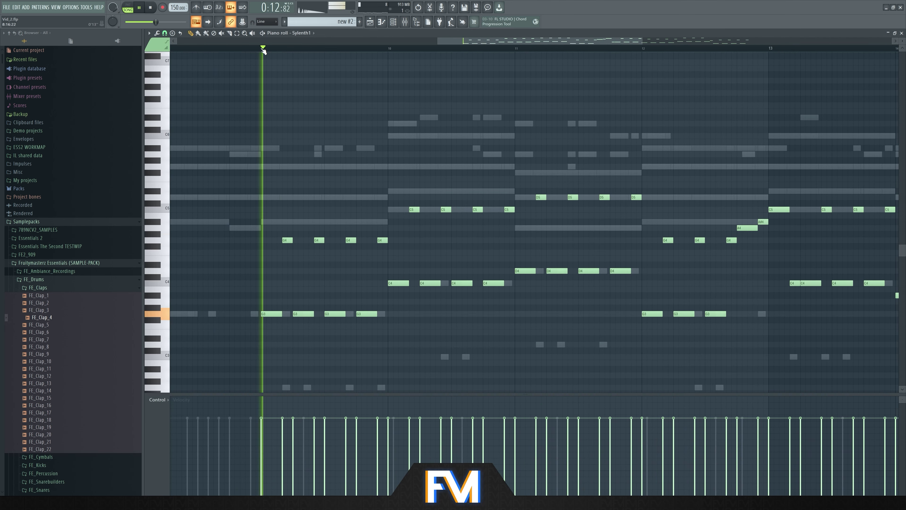
{"action": "key", "text": "space"}
{"action": "left_click", "coordinate": [901, 32]}
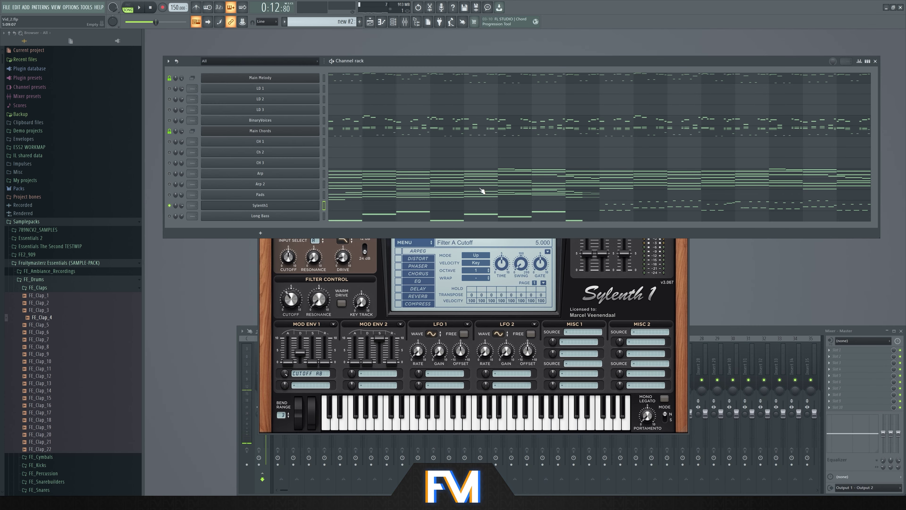
Step: Shape the decay and sustain of the Sylenth1 bass's Amp Env A while playing the soloed bass line
{"action": "left_click", "coordinate": [560, 284]}
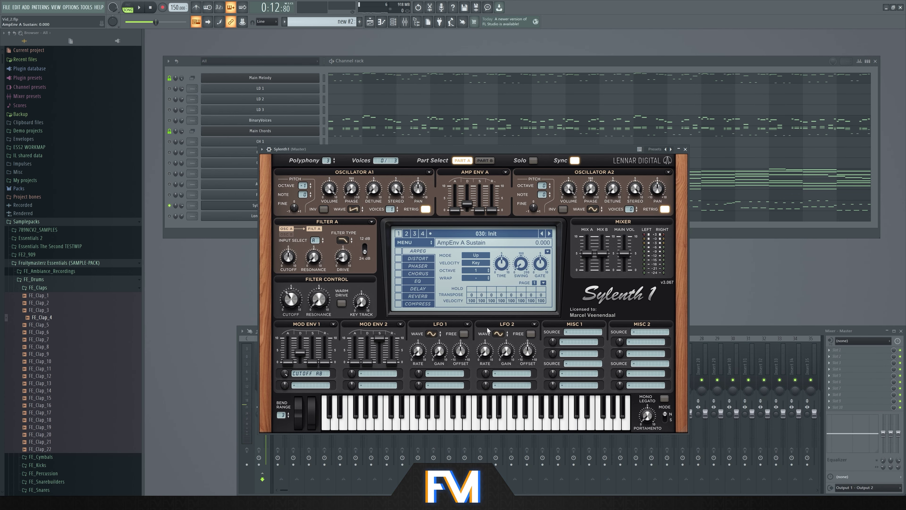
{"action": "key", "text": "space"}
{"action": "left_click_drag", "start_coordinate": [467, 206], "coordinate": [482, 209]}
{"action": "key", "text": "space"}
{"action": "key", "text": "space"}
Step: Set oscillator A2 to 5 voices with a saw wave and retrigger off, auditioning the bass
{"action": "scroll", "coordinate": [482, 198], "scroll_direction": "up", "scroll_amount": 1}
{"action": "left_click", "coordinate": [665, 209]}
{"action": "key", "text": "space"}
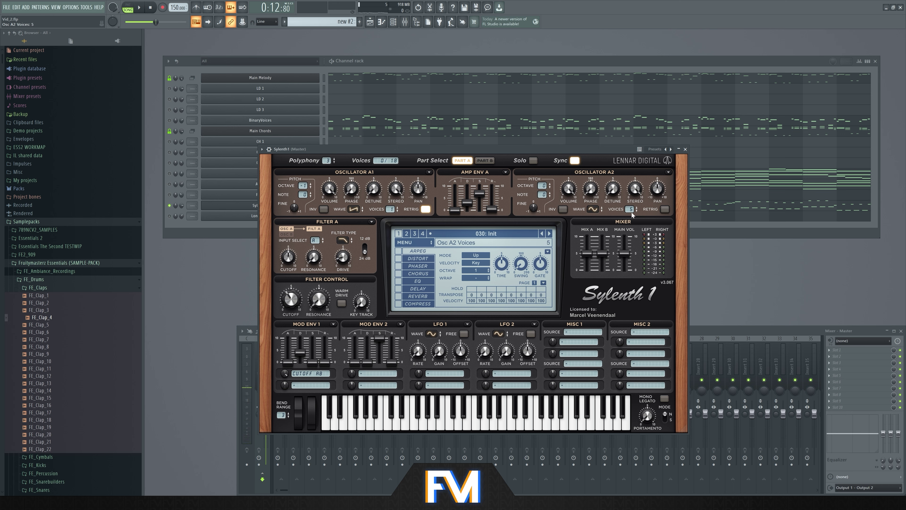
{"action": "scroll", "coordinate": [590, 210], "scroll_direction": "down", "scroll_amount": 1}
{"action": "key", "text": "space"}
{"action": "scroll", "coordinate": [629, 209], "scroll_direction": "down", "scroll_amount": 1}
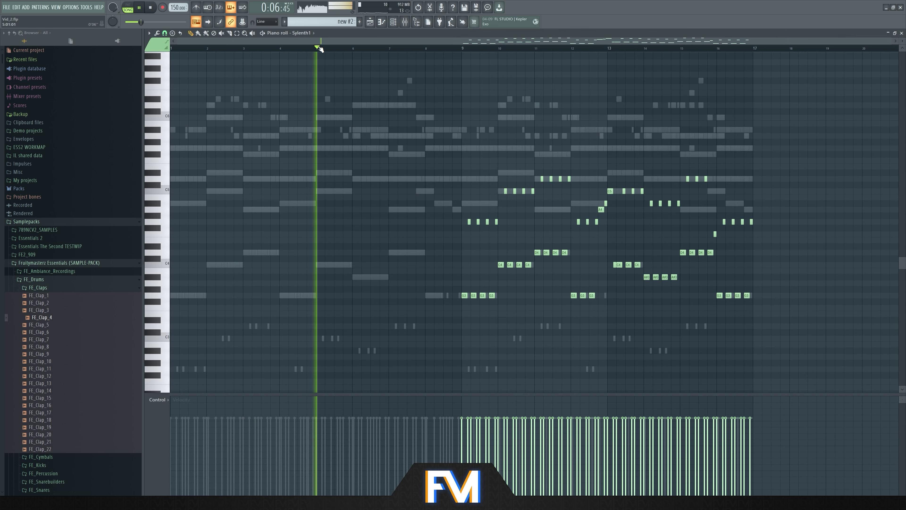
Step: Play the full mix from bar 9, adjust the Sylenth1 channel volume and set the synth's main volume to 6.5
{"action": "left_click", "coordinate": [457, 48]}
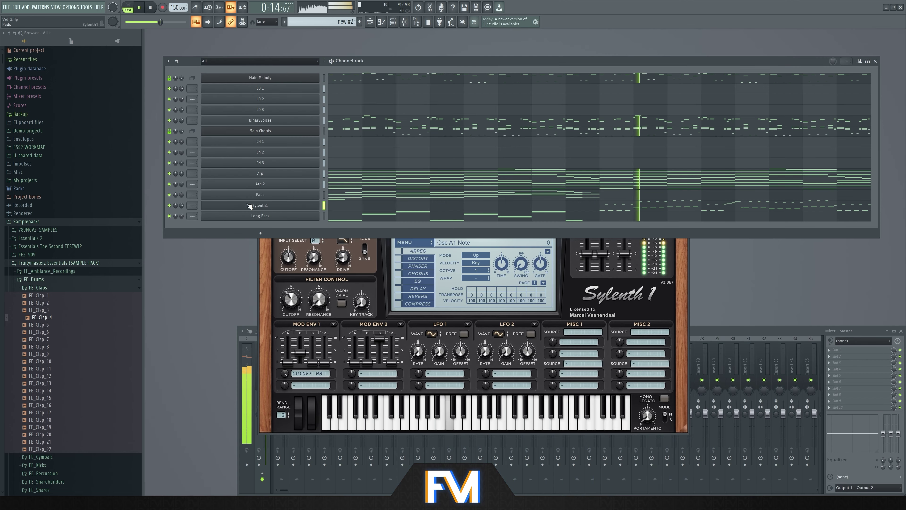
{"action": "scroll", "coordinate": [183, 208], "scroll_direction": "up", "scroll_amount": 2}
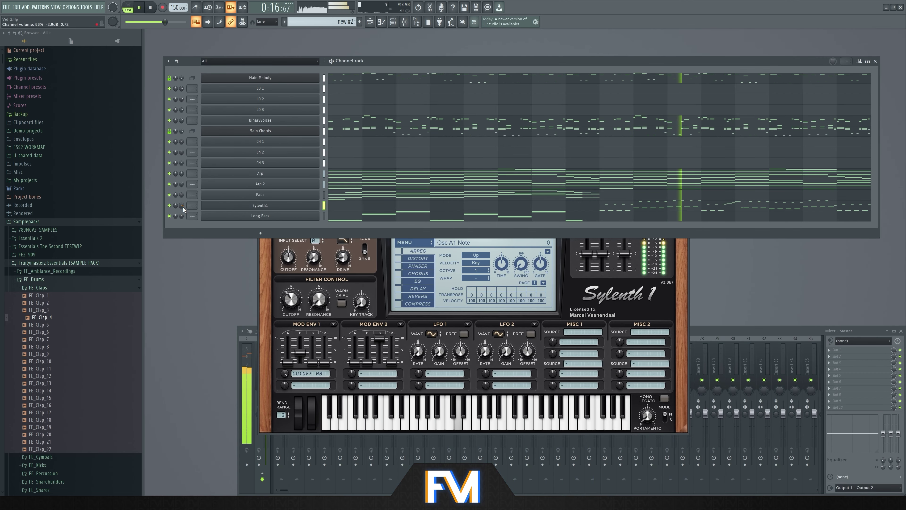
{"action": "left_click", "coordinate": [255, 206]}
{"action": "left_click", "coordinate": [254, 205]}
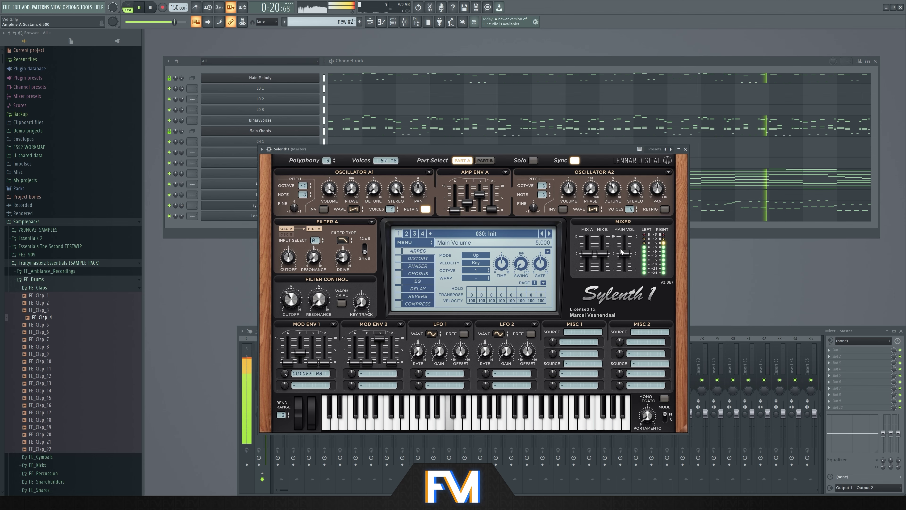
{"action": "left_click_drag", "start_coordinate": [625, 254], "coordinate": [623, 253]}
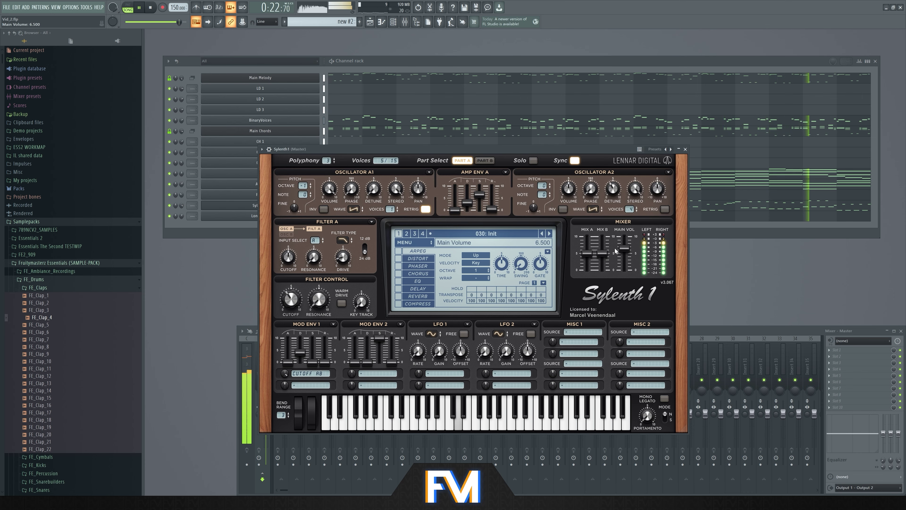
{"action": "key", "text": "space"}
Step: Rename the Sylenth1 channel as Short Bass
{"action": "left_click", "coordinate": [223, 143]}
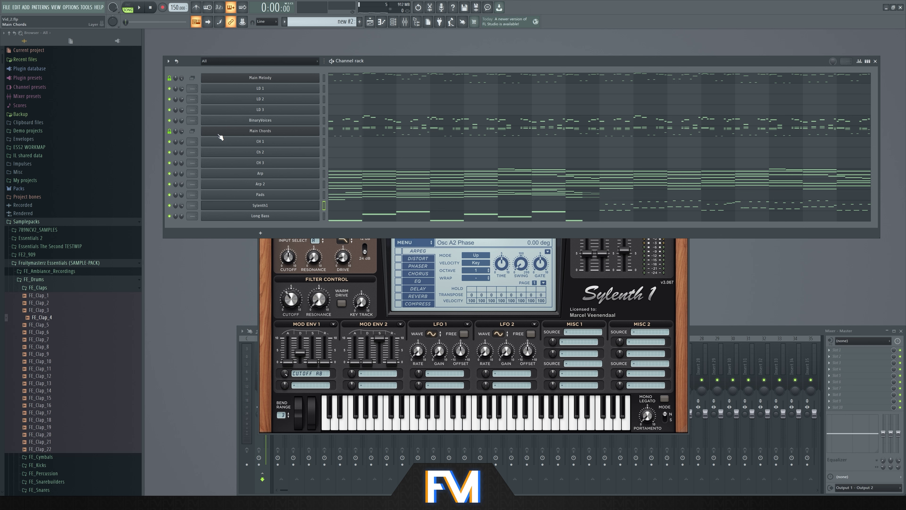
{"action": "right_click", "coordinate": [317, 203]}
{"action": "left_click", "coordinate": [346, 219]}
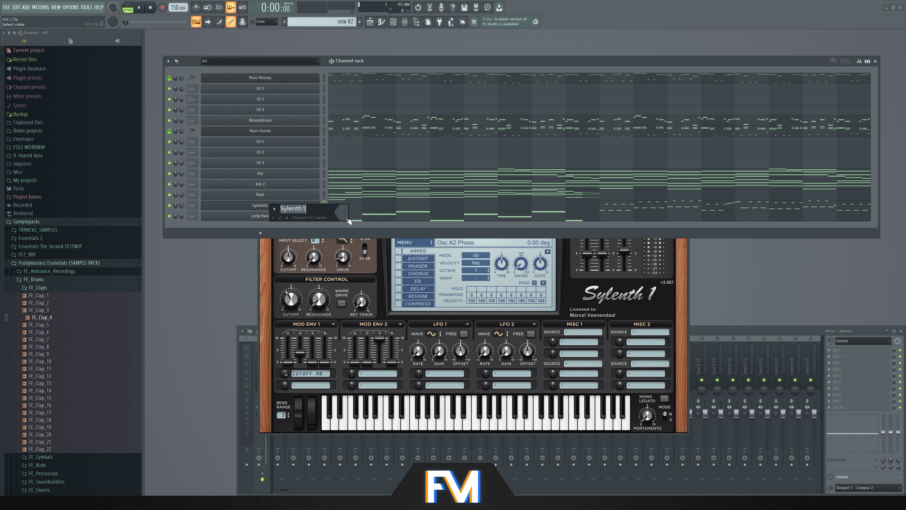
{"action": "type", "text": "Short Bass"}
{"action": "key", "text": "Return"}
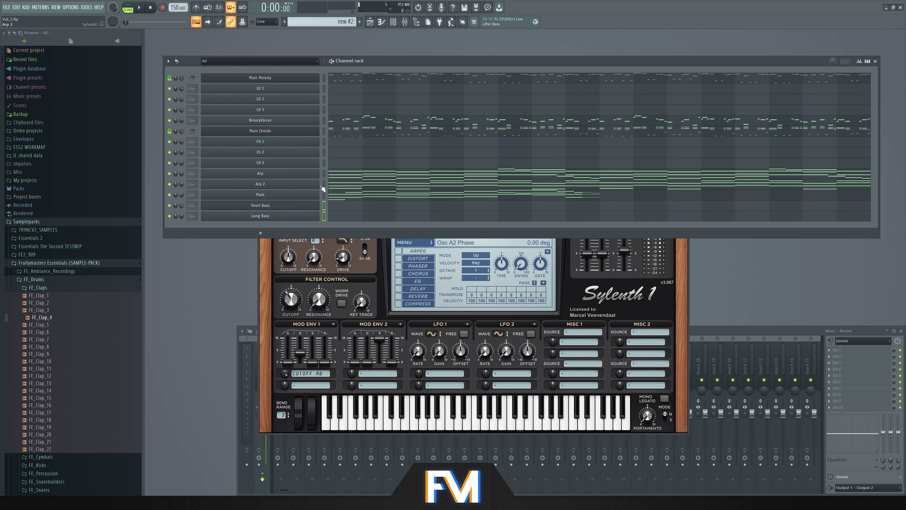
Step: Split the bass and Pads notes out of new #2, keeping the basses in Pattern 4 and the Pads in Pattern 5
{"action": "left_click", "coordinate": [323, 195]}
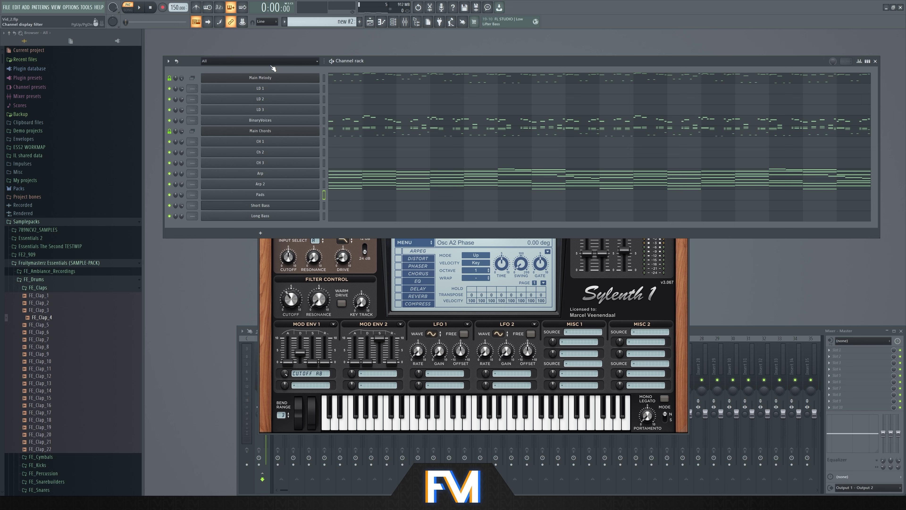
{"action": "key", "text": "space"}
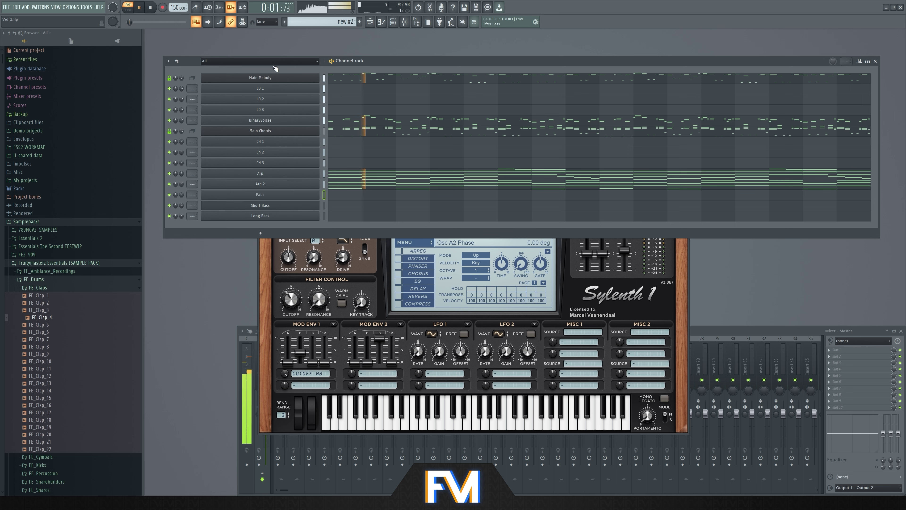
{"action": "key", "text": "space"}
{"action": "scroll", "coordinate": [325, 21], "scroll_direction": "down", "scroll_amount": 2}
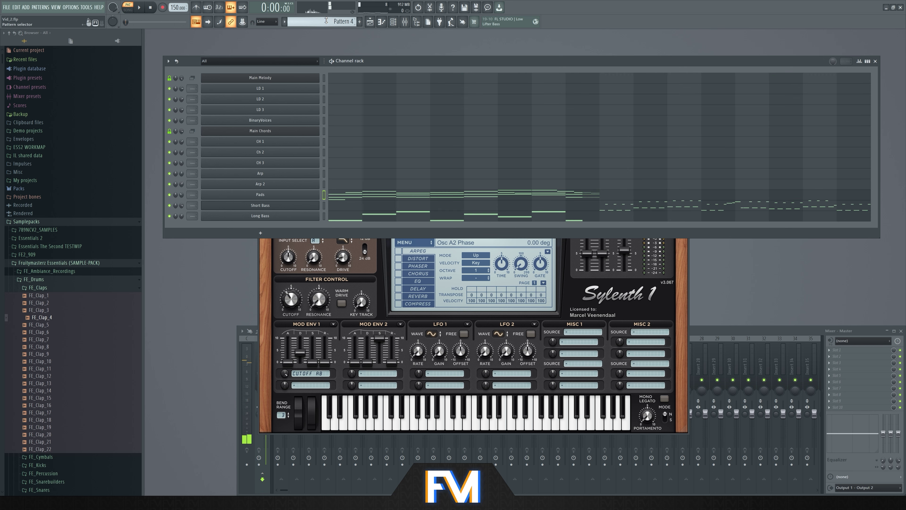
{"action": "key", "text": "space"}
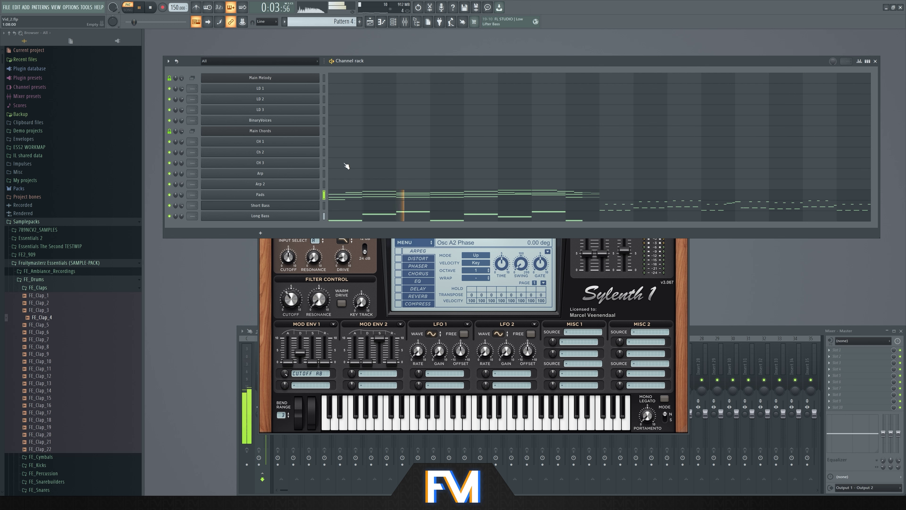
{"action": "key", "text": "space"}
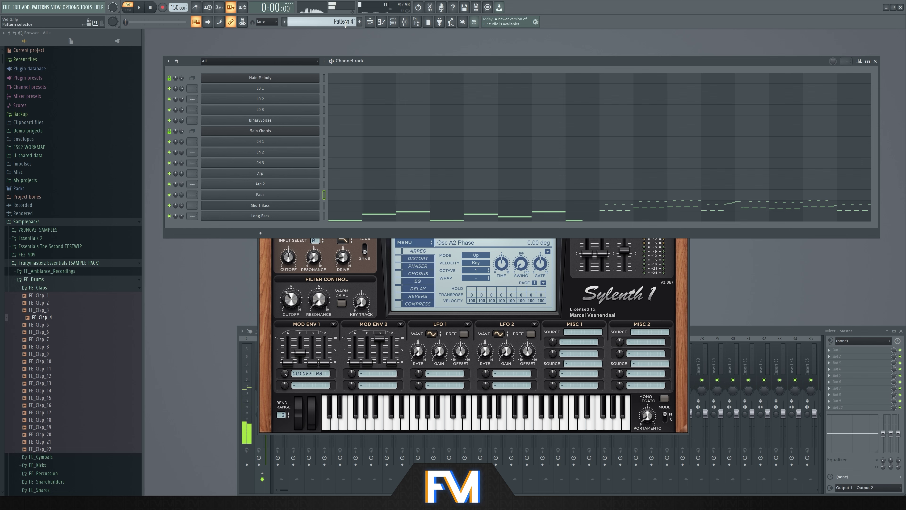
{"action": "scroll", "coordinate": [344, 21], "scroll_direction": "down", "scroll_amount": 1}
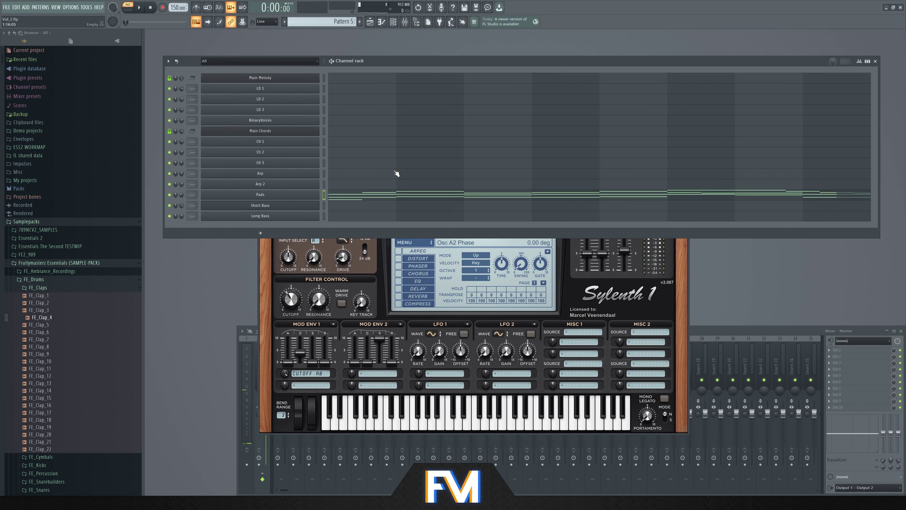
Step: Duplicate all Pads notes of Pattern 5 directly after the original phrase in the piano roll
{"action": "left_click", "coordinate": [393, 196]}
{"action": "key", "text": "ctrl+a"}
{"action": "key", "text": "ctrl+b"}
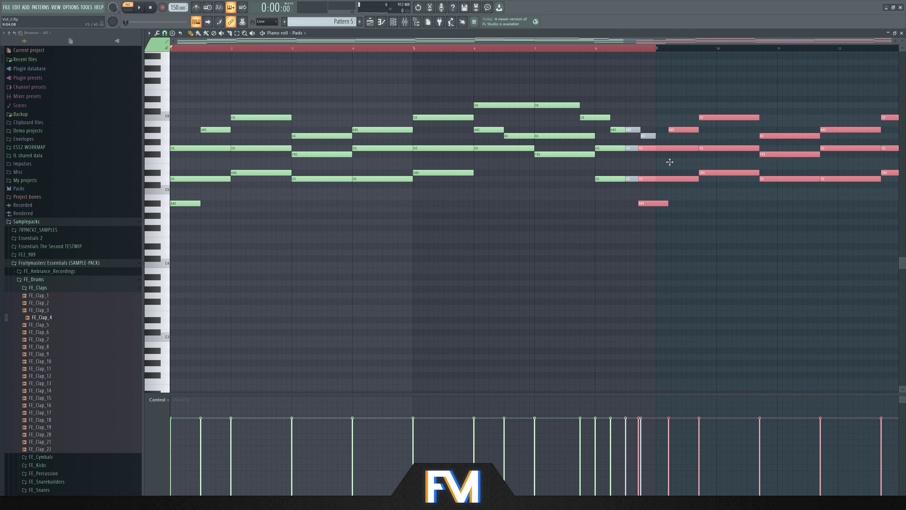
Step: Switch to song playback and place Pattern 5 on track 2 and Pattern 4 on track 3 from bar 1 in the playlist
{"action": "key", "text": "F5"}
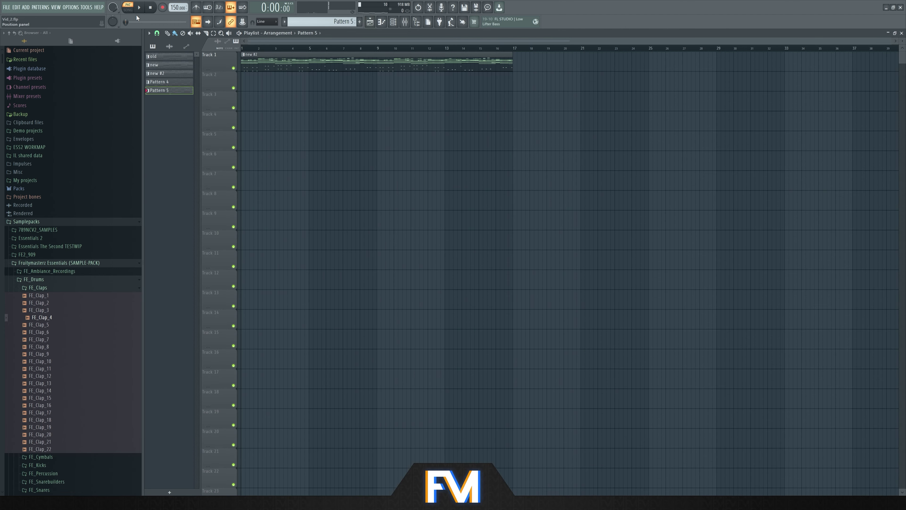
{"action": "left_click", "coordinate": [128, 9]}
{"action": "key", "text": "space"}
{"action": "key", "text": "space"}
{"action": "scroll", "coordinate": [151, 95], "scroll_direction": "up", "scroll_amount": 1}
{"action": "left_click_drag", "start_coordinate": [159, 81], "coordinate": [236, 114]}
{"action": "left_click_drag", "start_coordinate": [174, 91], "coordinate": [314, 88]}
{"action": "key", "text": "space"}
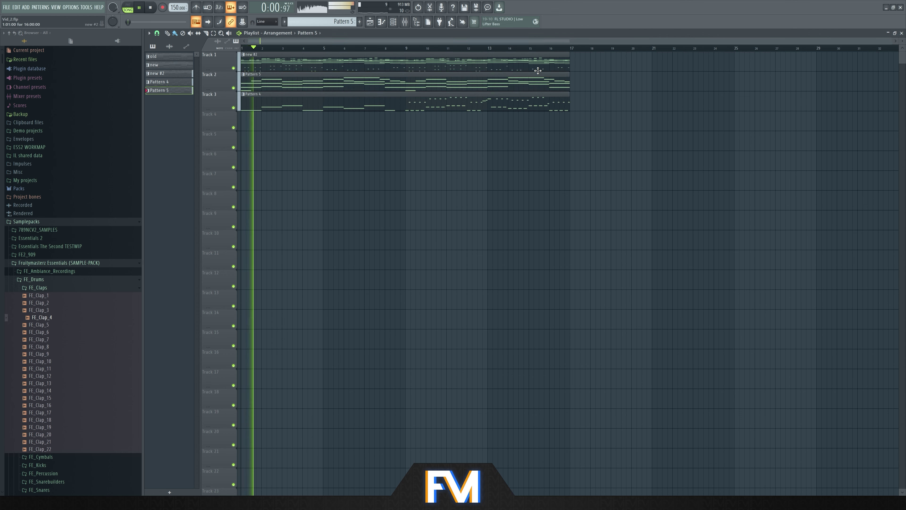
Step: Shorten the Pattern 5 clip on track 2 to end halfway through bar 8 and stop playback
{"action": "left_click_drag", "start_coordinate": [569, 81], "coordinate": [400, 100]}
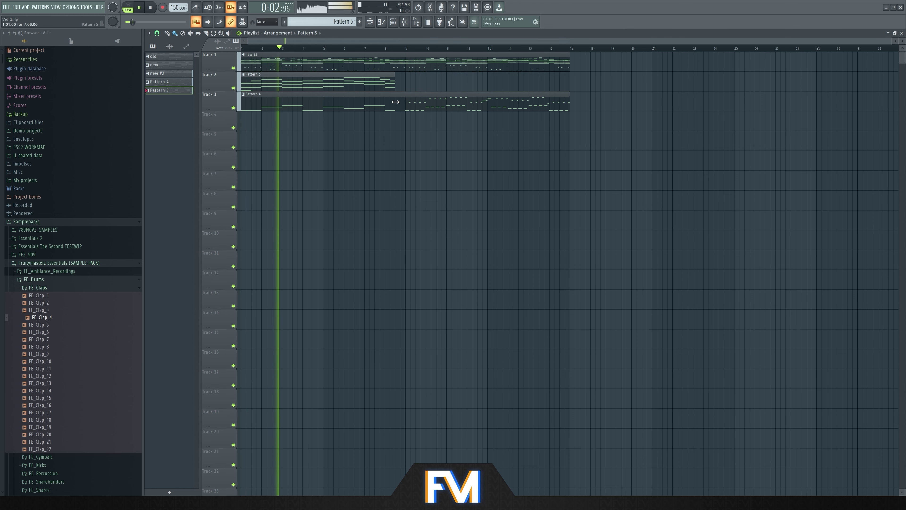
{"action": "scroll", "coordinate": [398, 91], "scroll_direction": "up", "scroll_amount": 5}
{"action": "scroll", "coordinate": [385, 94], "scroll_direction": "down", "scroll_amount": 5}
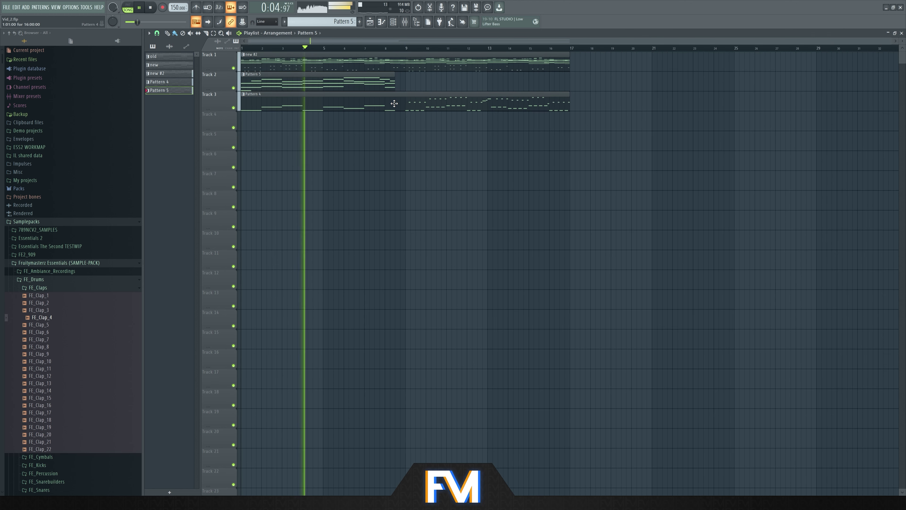
{"action": "left_click", "coordinate": [155, 8]}
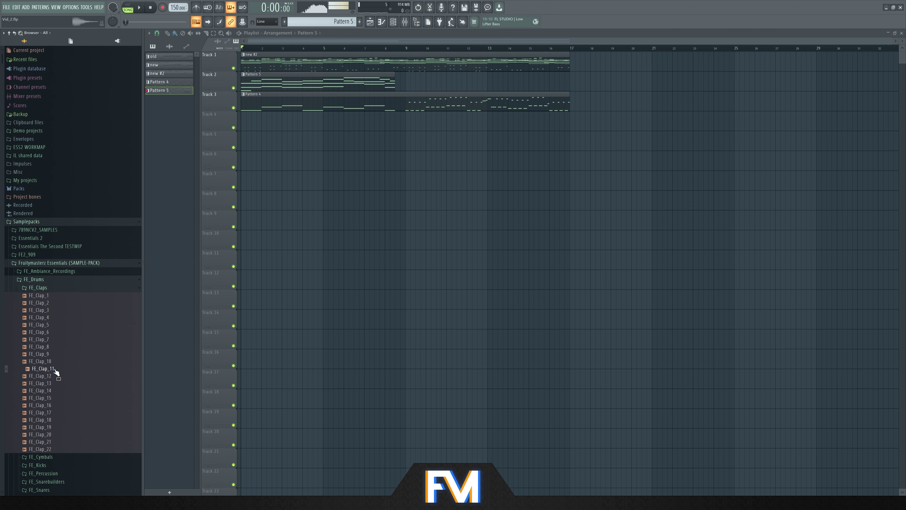
Step: Add the FE_Clap_11 sample as a Clap channel in Pattern 6 and fill it with a hit every fourth step
{"action": "left_click_drag", "start_coordinate": [57, 373], "coordinate": [311, 200]}
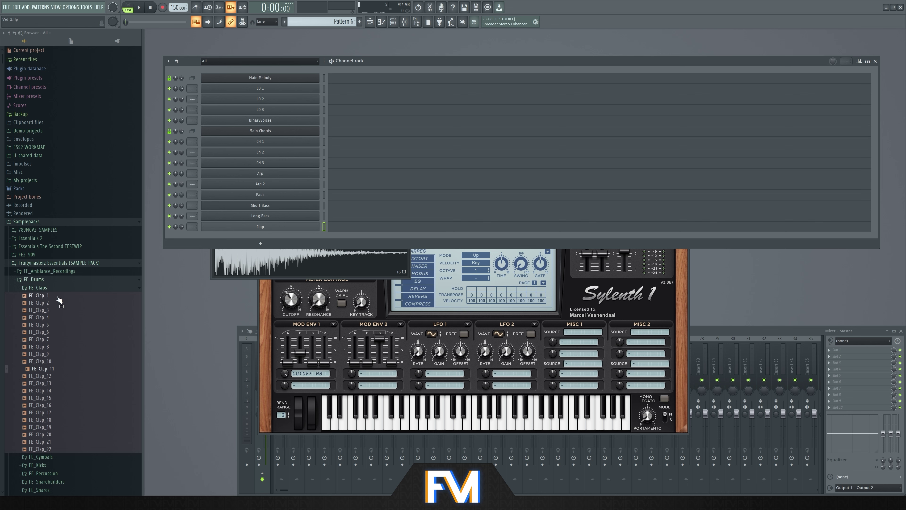
{"action": "right_click", "coordinate": [317, 223]}
{"action": "left_click", "coordinate": [404, 252]}
Step: Set the Clap sampler's quick fade-out to about 24% while playing the pattern and close the sampler
{"action": "left_click", "coordinate": [311, 227]}
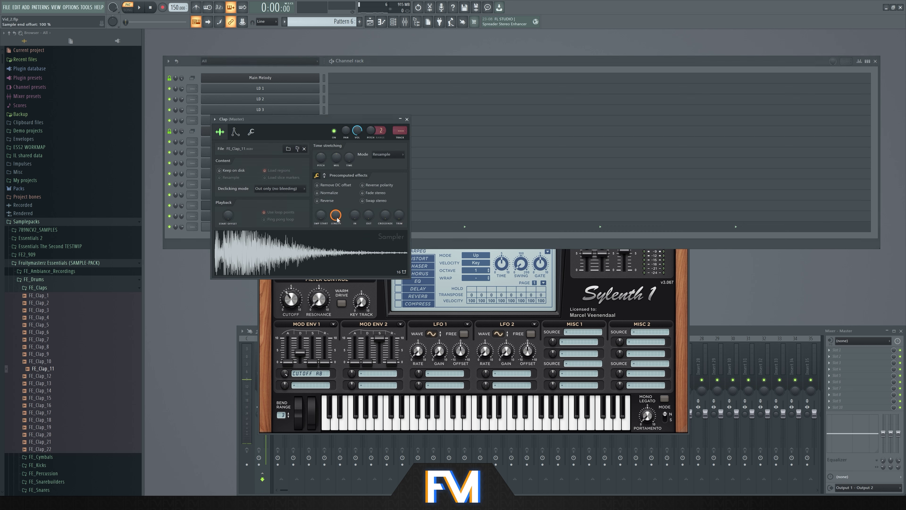
{"action": "left_click_drag", "start_coordinate": [370, 217], "coordinate": [370, 201]}
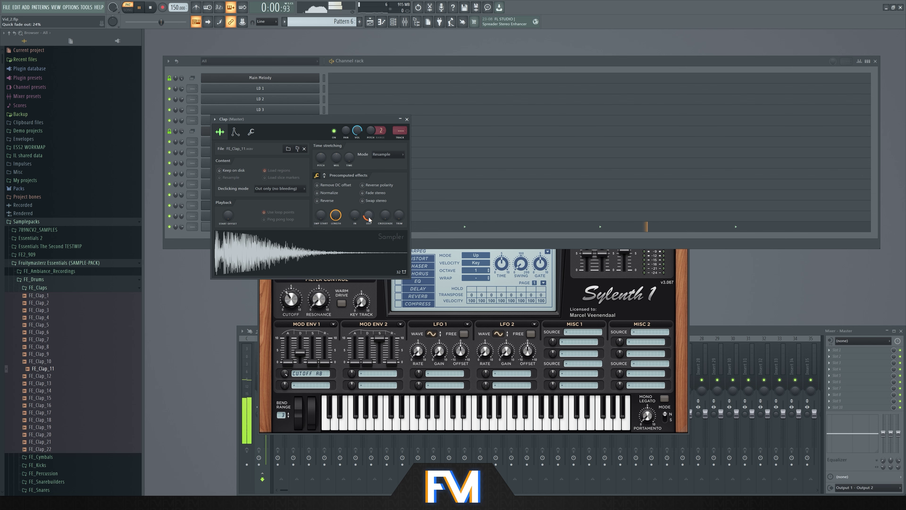
{"action": "left_click", "coordinate": [407, 119]}
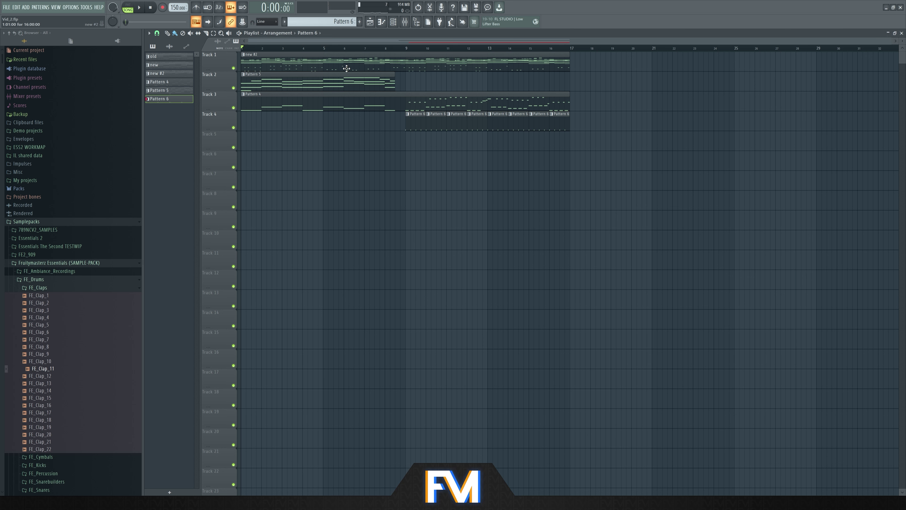
Step: Start song playback and move all playlist clips down four tracks to tracks 5 to 8
{"action": "key", "text": "space"}
{"action": "key", "text": "ctrl+a"}
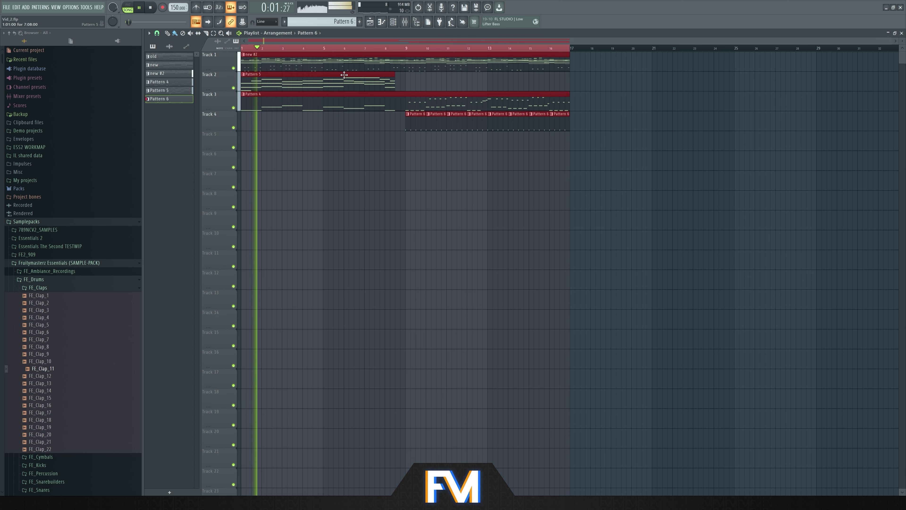
{"action": "left_click_drag", "start_coordinate": [316, 85], "coordinate": [315, 164]}
{"action": "left_click", "coordinate": [299, 199]}
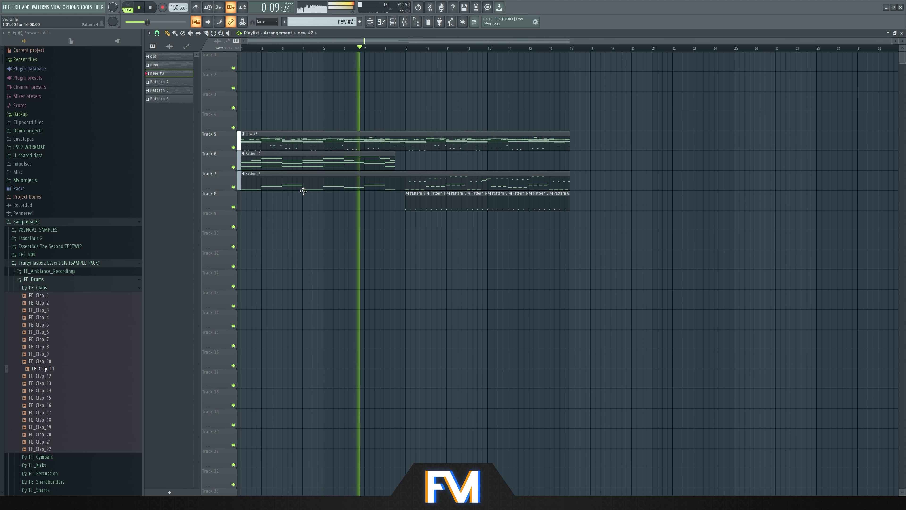
Step: Look at the Pattern 6 Clap notes in the piano roll and the channel rack and return to the playlist
{"action": "scroll", "coordinate": [285, 195], "scroll_direction": "up", "scroll_amount": 2}
{"action": "left_click_drag", "start_coordinate": [259, 42], "coordinate": [247, 42]}
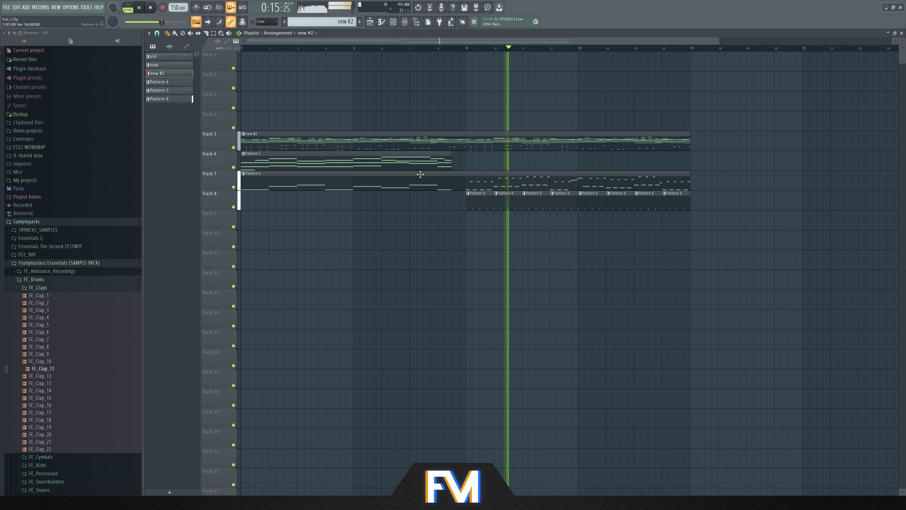
{"action": "double_click", "coordinate": [479, 205]}
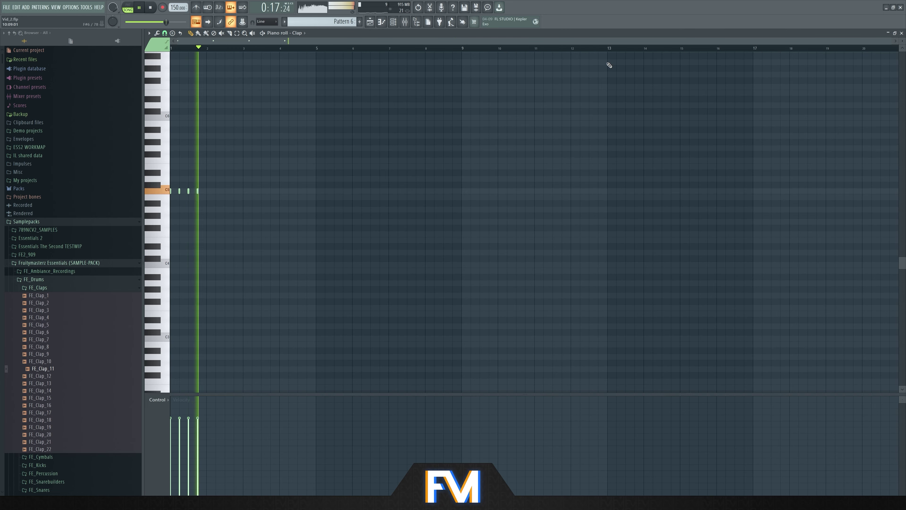
{"action": "left_click", "coordinate": [901, 33]}
{"action": "left_click", "coordinate": [294, 178]}
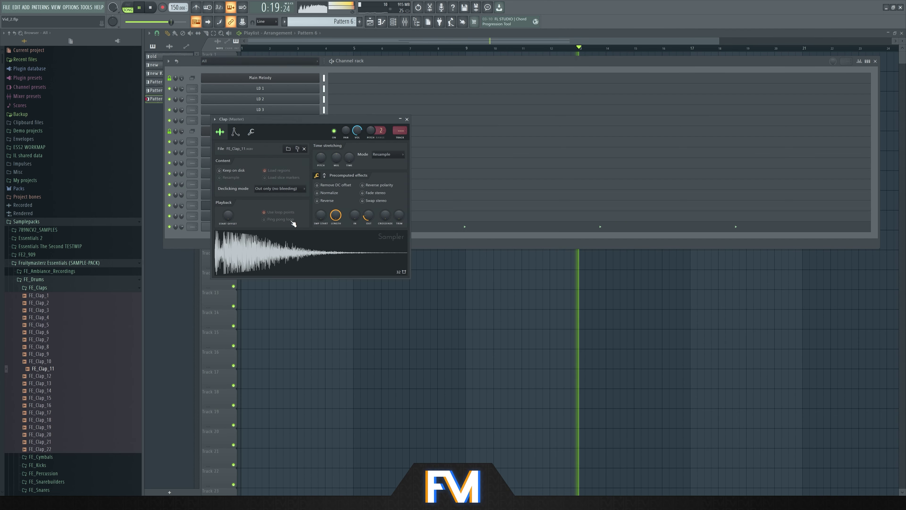
{"action": "left_click", "coordinate": [592, 39]}
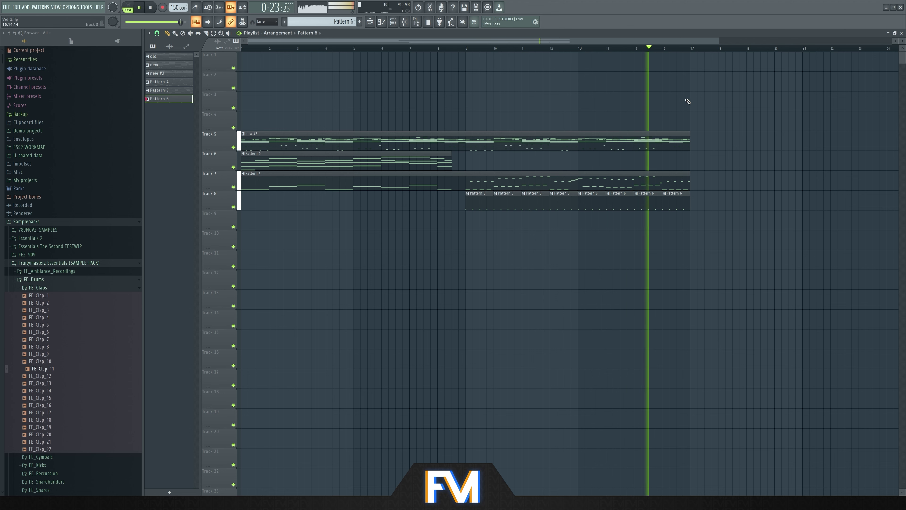
Step: Shorten the last Pattern 6 clip on track 8 to end one beat before bar 17 and stop playback
{"action": "scroll", "coordinate": [712, 147], "scroll_direction": "up", "scroll_amount": 3}
{"action": "key", "text": "space"}
{"action": "left_click", "coordinate": [583, 49]}
{"action": "key", "text": "space"}
{"action": "scroll", "coordinate": [655, 178], "scroll_direction": "up", "scroll_amount": 3}
{"action": "key", "text": "space"}
{"action": "left_click_drag", "start_coordinate": [654, 204], "coordinate": [623, 201]}
{"action": "key", "text": "space"}
{"action": "key", "text": "space"}
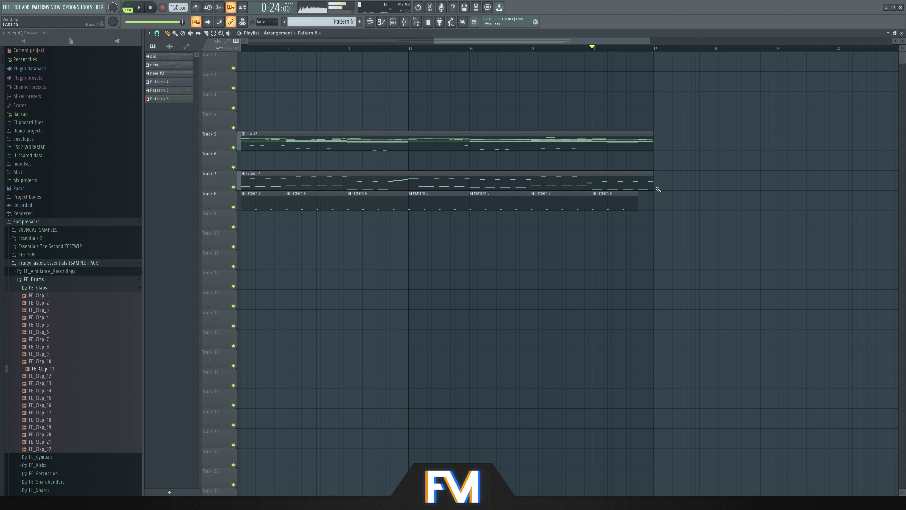
Step: Close the playlist, switch to Pattern 4 and select the Short Bass channel
{"action": "scroll", "coordinate": [693, 183], "scroll_direction": "down", "scroll_amount": 5}
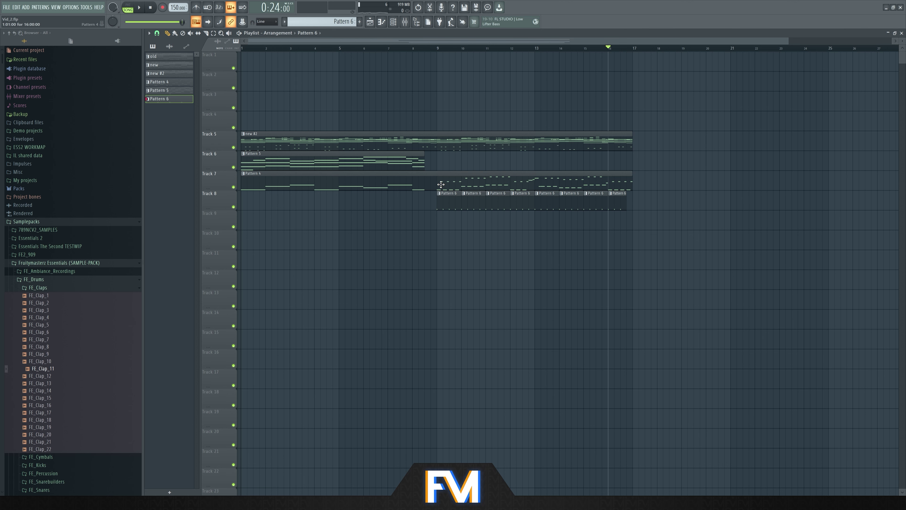
{"action": "left_click", "coordinate": [903, 33]}
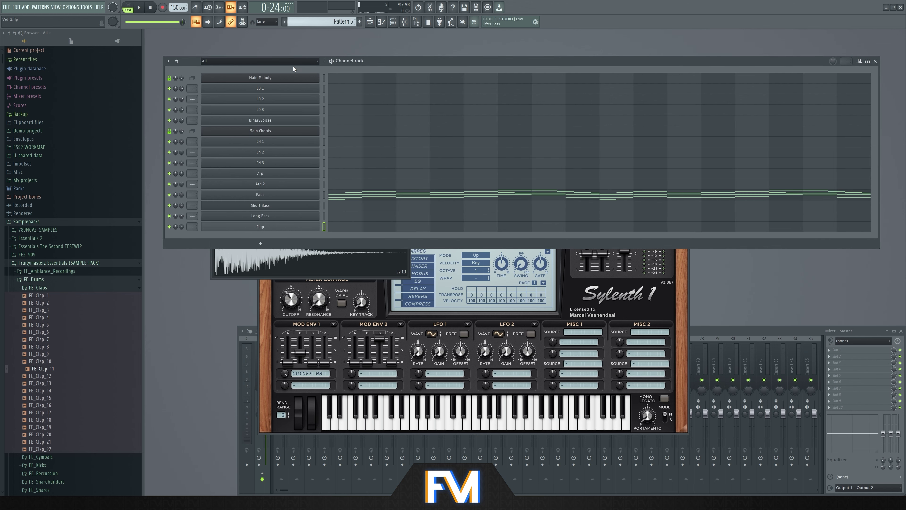
{"action": "scroll", "coordinate": [332, 25], "scroll_direction": "up", "scroll_amount": 2}
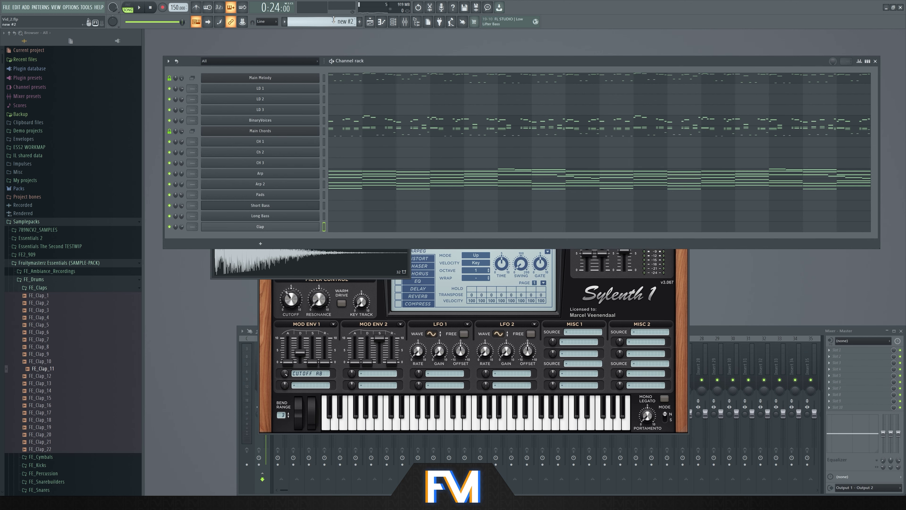
{"action": "scroll", "coordinate": [334, 20], "scroll_direction": "up", "scroll_amount": 1}
{"action": "left_click", "coordinate": [324, 205]}
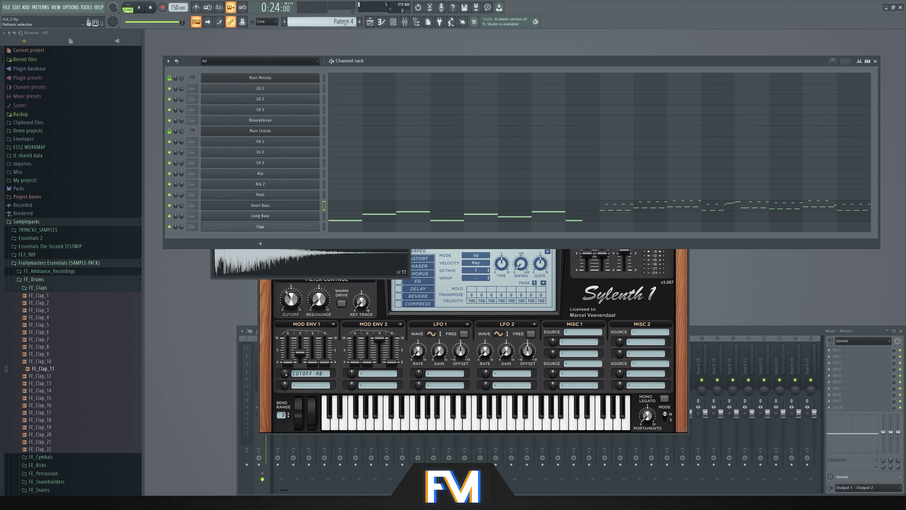
{"action": "scroll", "coordinate": [344, 23], "scroll_direction": "down", "scroll_amount": 1}
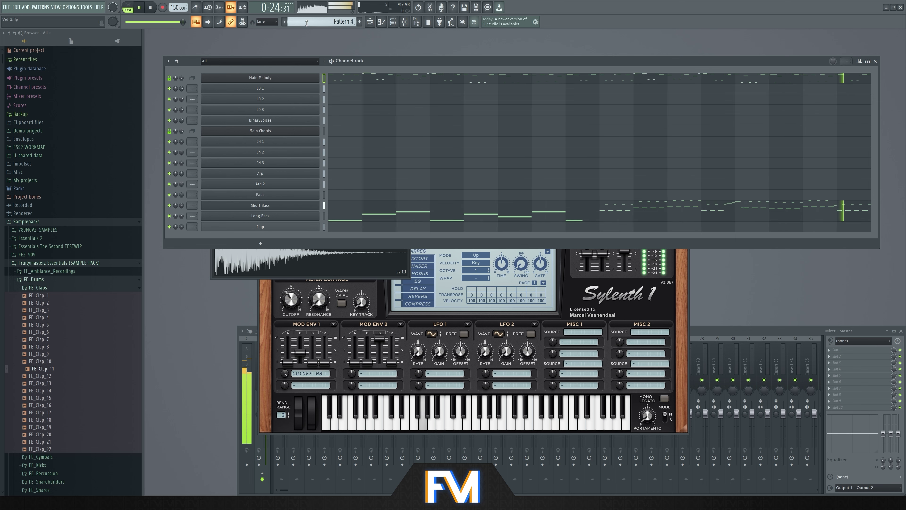
Step: Switch to pattern playback, play Pattern 4 and open the Short Bass notes in the piano roll
{"action": "left_click", "coordinate": [152, 7]}
{"action": "left_click", "coordinate": [128, 7]}
{"action": "key", "text": "space"}
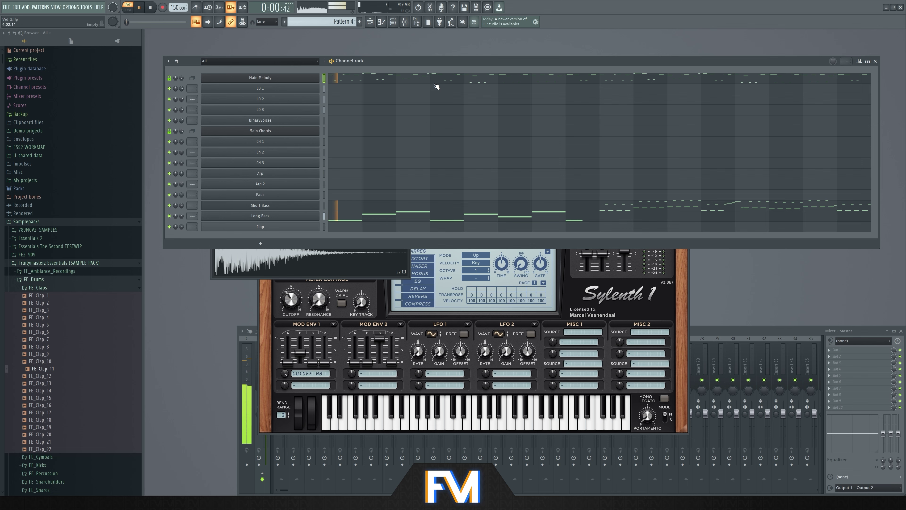
{"action": "key", "text": "F7"}
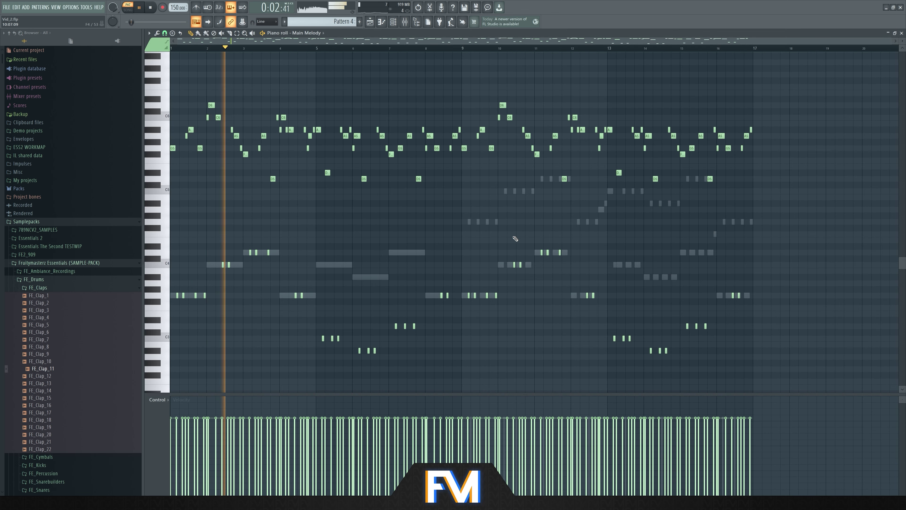
{"action": "double_click", "coordinate": [529, 266]}
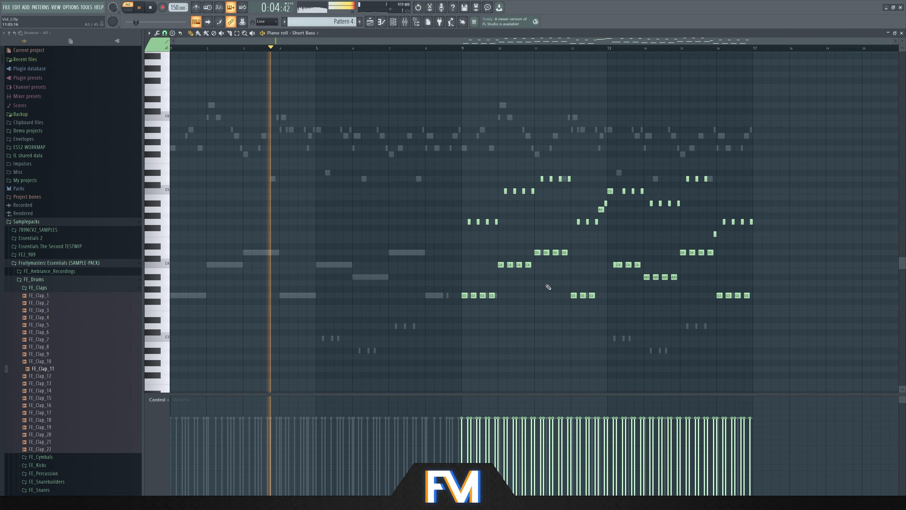
Step: Raise the last C5 note of bar 10 in the Short Bass to G5 and play the change
{"action": "scroll", "coordinate": [542, 278], "scroll_direction": "up", "scroll_amount": 3}
{"action": "scroll", "coordinate": [426, 246], "scroll_direction": "up", "scroll_amount": 2}
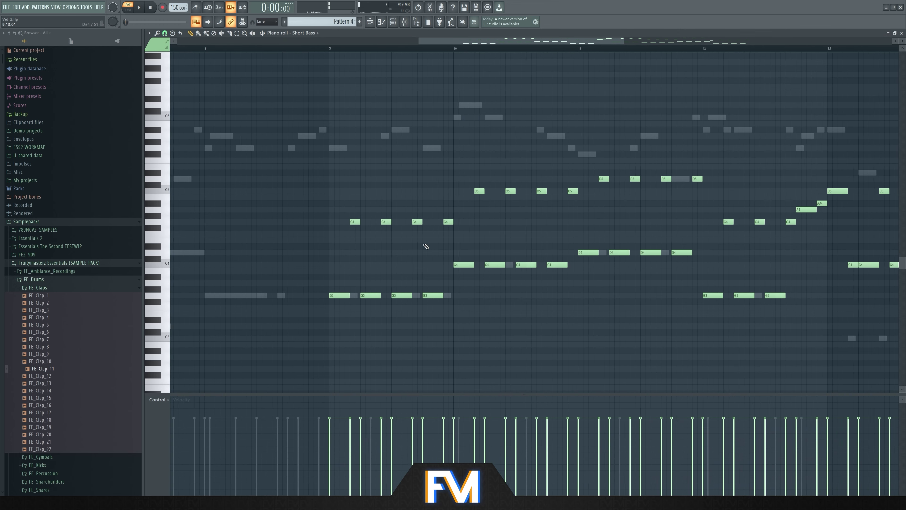
{"action": "scroll", "coordinate": [524, 200], "scroll_direction": "down", "scroll_amount": 2}
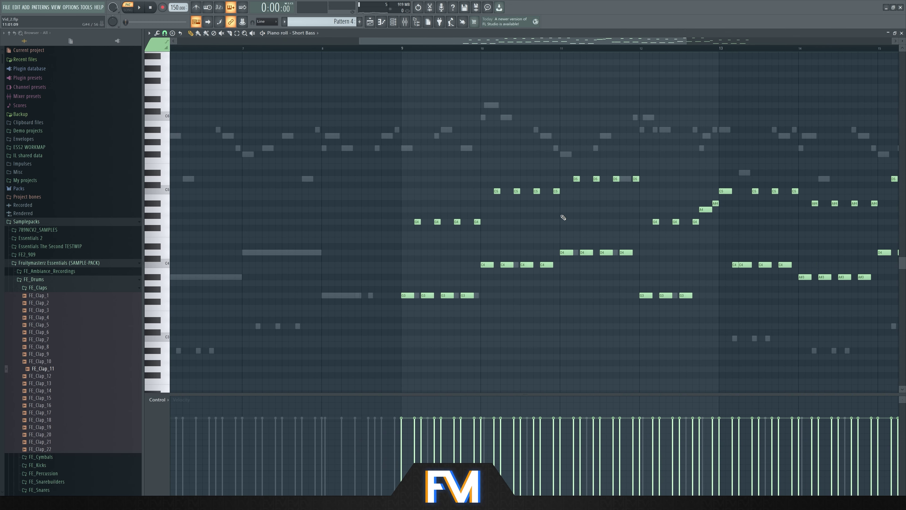
{"action": "left_click", "coordinate": [323, 47]}
{"action": "key", "text": "space"}
{"action": "scroll", "coordinate": [510, 207], "scroll_direction": "up", "scroll_amount": 3}
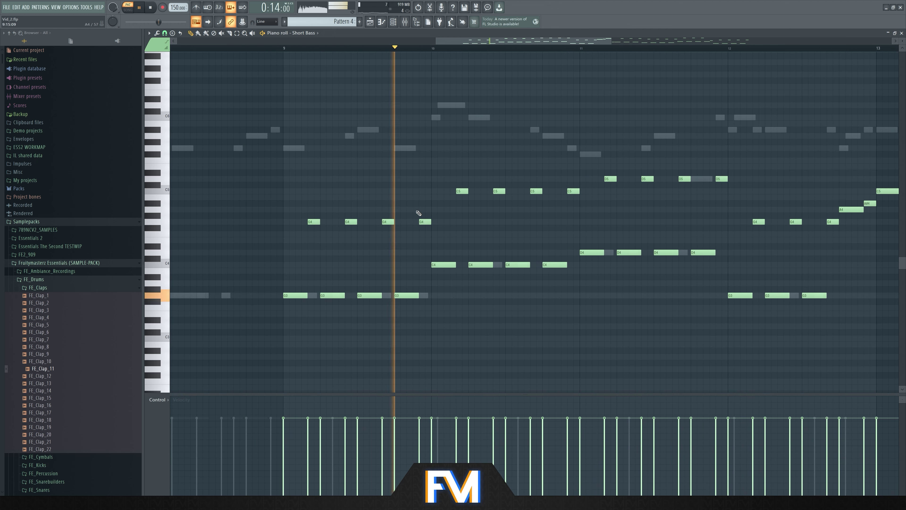
{"action": "key", "text": "space"}
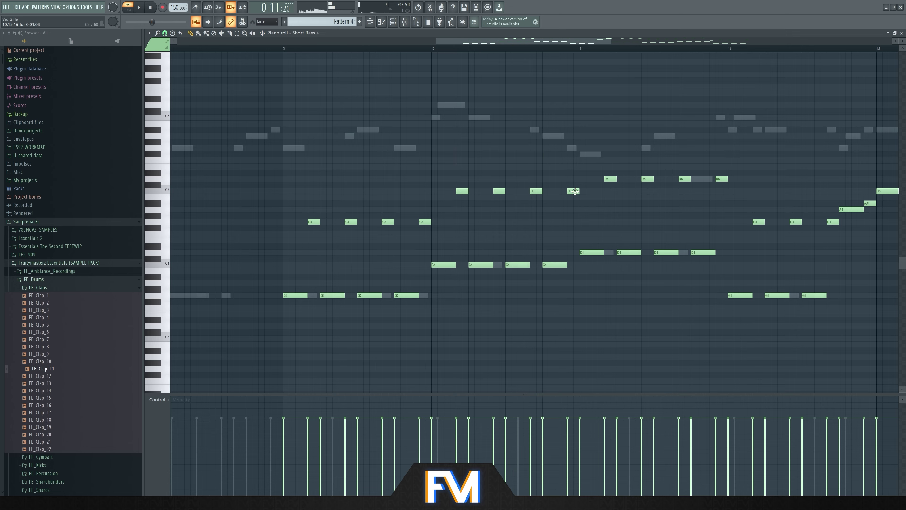
{"action": "scroll", "coordinate": [572, 193], "scroll_direction": "up", "scroll_amount": 1}
{"action": "left_click_drag", "start_coordinate": [572, 193], "coordinate": [572, 150]}
{"action": "left_click", "coordinate": [503, 47]}
{"action": "key", "text": "space"}
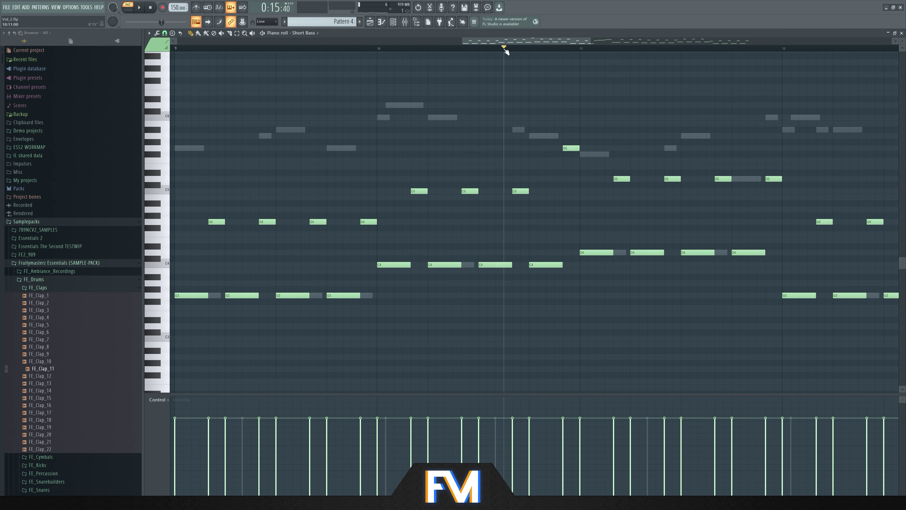
{"action": "scroll", "coordinate": [487, 111], "scroll_direction": "down", "scroll_amount": 3}
{"action": "key", "text": "space"}
Step: Select all Short Bass notes and shorten them slightly twice to leave small gaps between them, playing the result
{"action": "scroll", "coordinate": [514, 196], "scroll_direction": "up", "scroll_amount": 6}
{"action": "key", "text": "ctrl+a"}
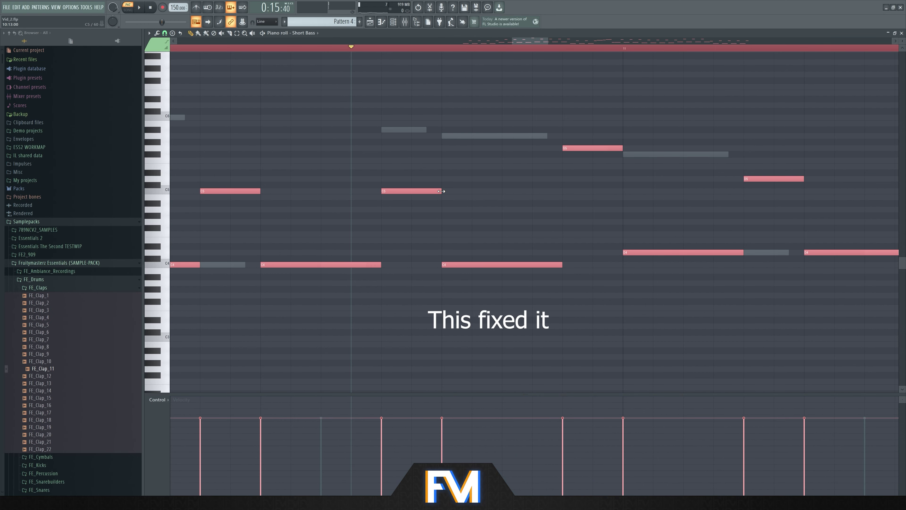
{"action": "left_click_drag", "start_coordinate": [442, 191], "coordinate": [436, 191]}
{"action": "key", "text": "space"}
{"action": "scroll", "coordinate": [375, 130], "scroll_direction": "down", "scroll_amount": 1}
{"action": "scroll", "coordinate": [375, 130], "scroll_direction": "down", "scroll_amount": 2}
{"action": "scroll", "coordinate": [420, 193], "scroll_direction": "up", "scroll_amount": 3}
{"action": "key", "text": "space"}
{"action": "left_click_drag", "start_coordinate": [408, 191], "coordinate": [402, 190]}
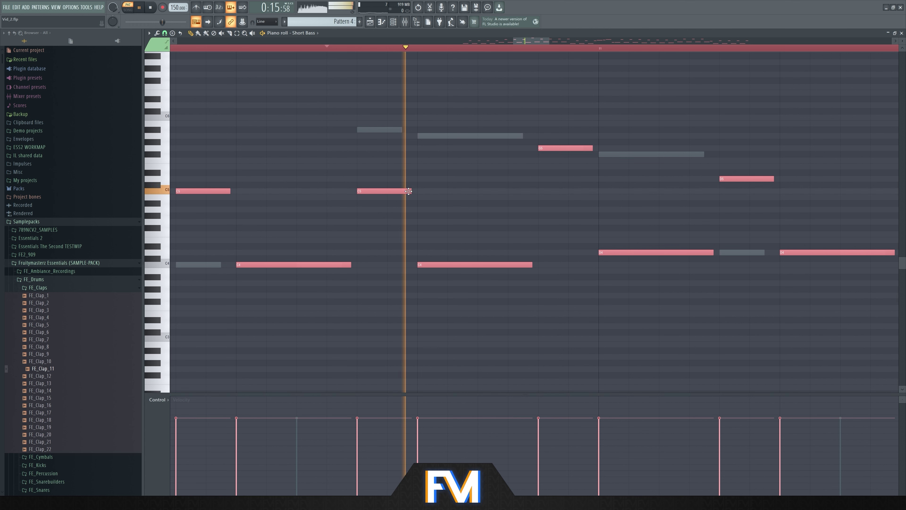
{"action": "key", "text": "space"}
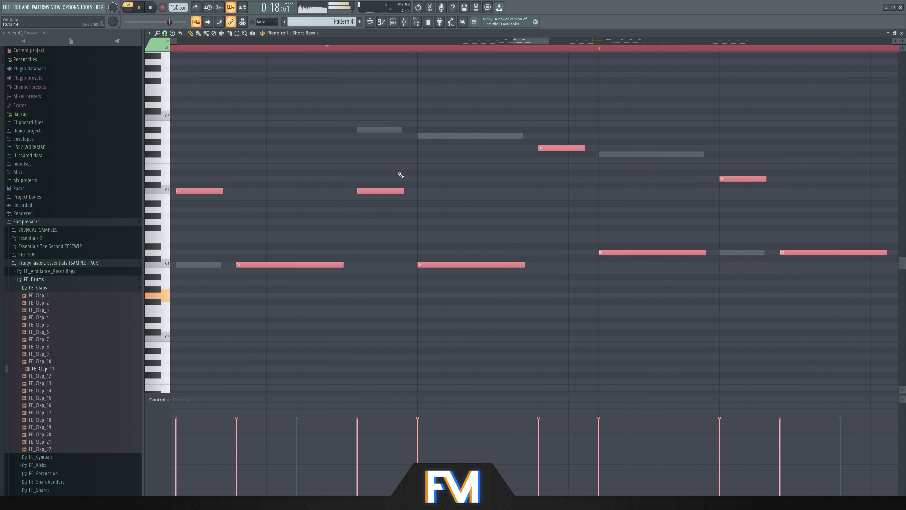
{"action": "key", "text": "space"}
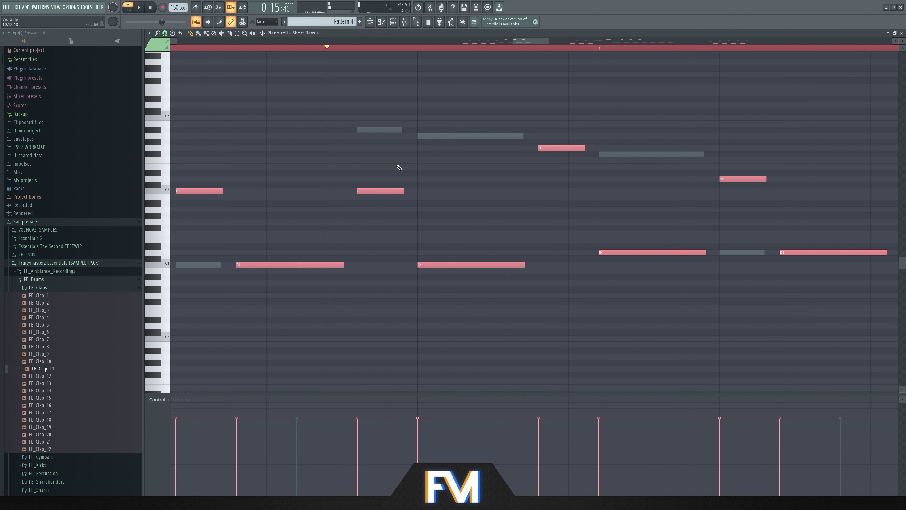
Step: Play the Short Bass from before bar 9 and raise the last D5 note of bar 11 to F#5
{"action": "scroll", "coordinate": [399, 167], "scroll_direction": "down", "scroll_amount": 6}
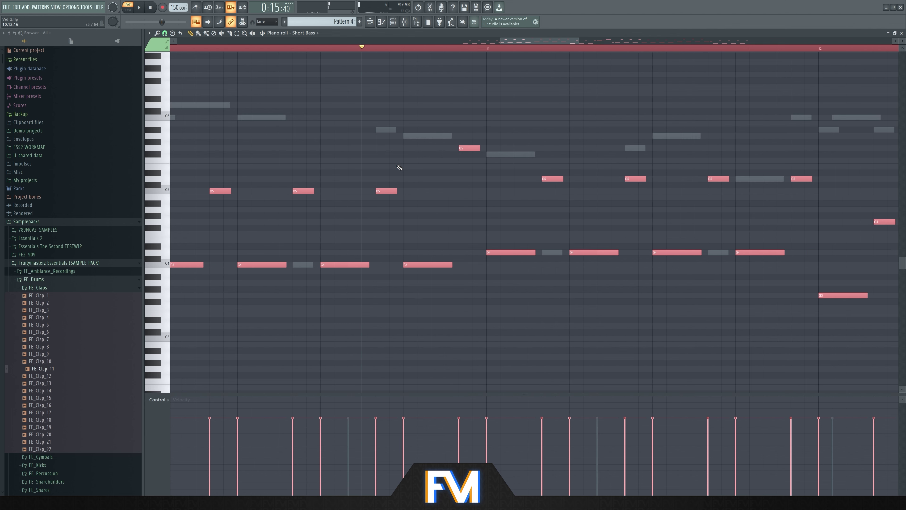
{"action": "left_click", "coordinate": [254, 48]}
{"action": "key", "text": "space"}
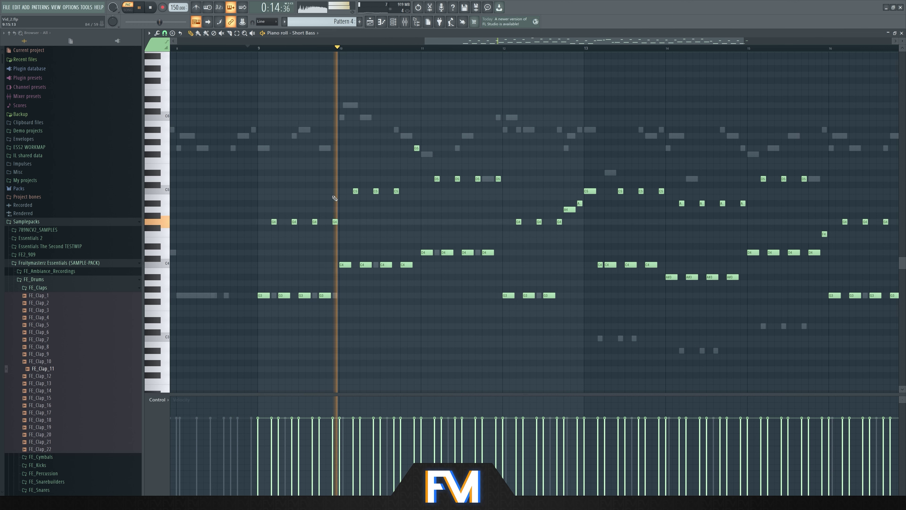
{"action": "scroll", "coordinate": [421, 209], "scroll_direction": "up", "scroll_amount": 2}
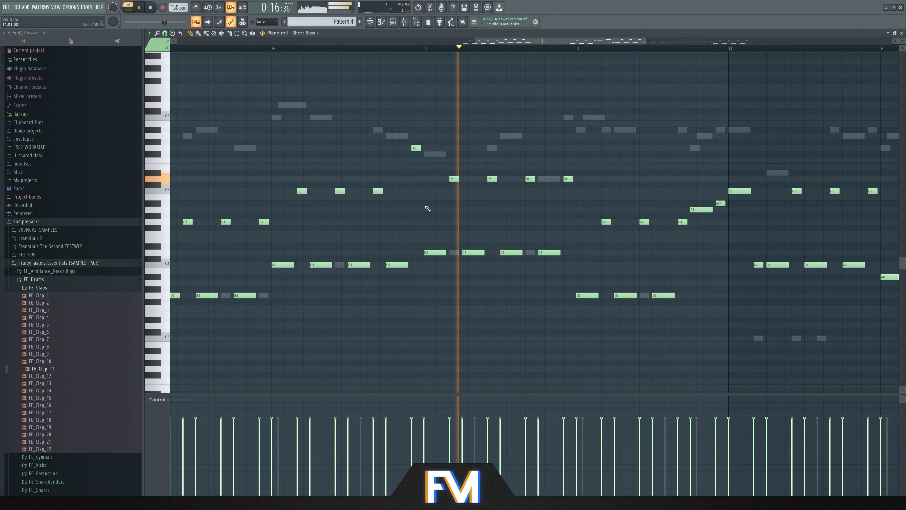
{"action": "key", "text": "space"}
{"action": "left_click_drag", "start_coordinate": [567, 180], "coordinate": [568, 155]}
{"action": "left_click", "coordinate": [538, 48]}
{"action": "key", "text": "space"}
{"action": "key", "text": "space"}
Step: Raise the first Short Bass note of bar 12 by two octaves to G5 and play it
{"action": "left_click", "coordinate": [588, 295]}
{"action": "key", "text": "ctrl+Up"}
{"action": "key", "text": "ctrl+Up"}
{"action": "key", "text": "space"}
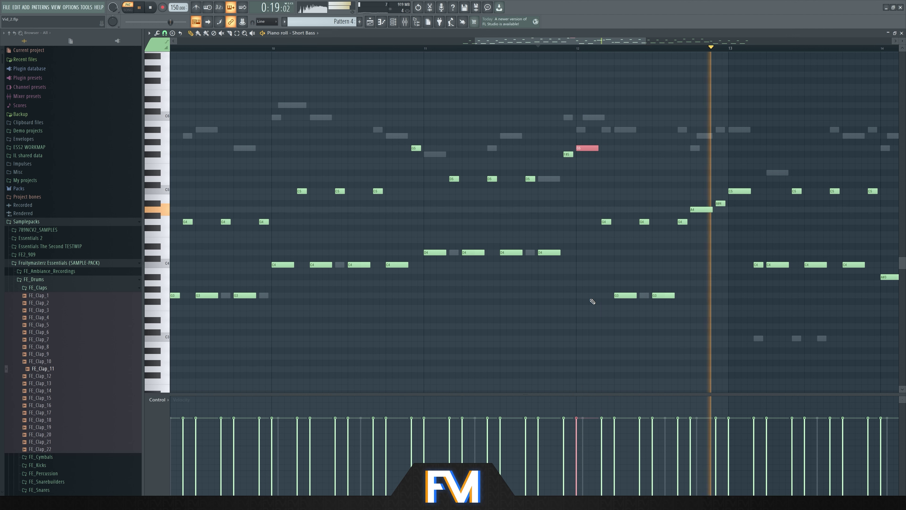
{"action": "key", "text": "space"}
{"action": "key", "text": "space"}
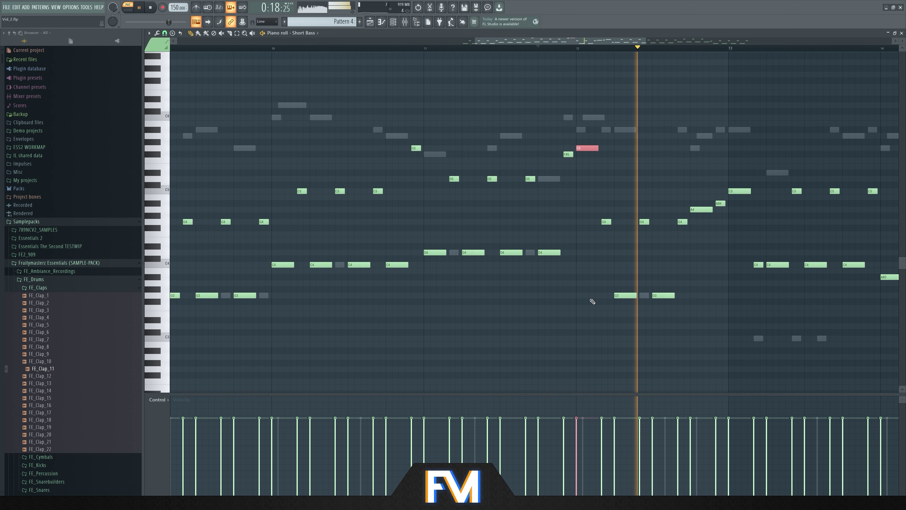
Step: Lower the selected first note of bar 12 by one octave to G4 and replay the passage
{"action": "key", "text": "ctrl+Down"}
{"action": "key", "text": "space"}
{"action": "key", "text": "space"}
{"action": "key", "text": "space"}
{"action": "scroll", "coordinate": [592, 302], "scroll_direction": "up", "scroll_amount": 1}
{"action": "key", "text": "space"}
{"action": "key", "text": "space"}
{"action": "key", "text": "space"}
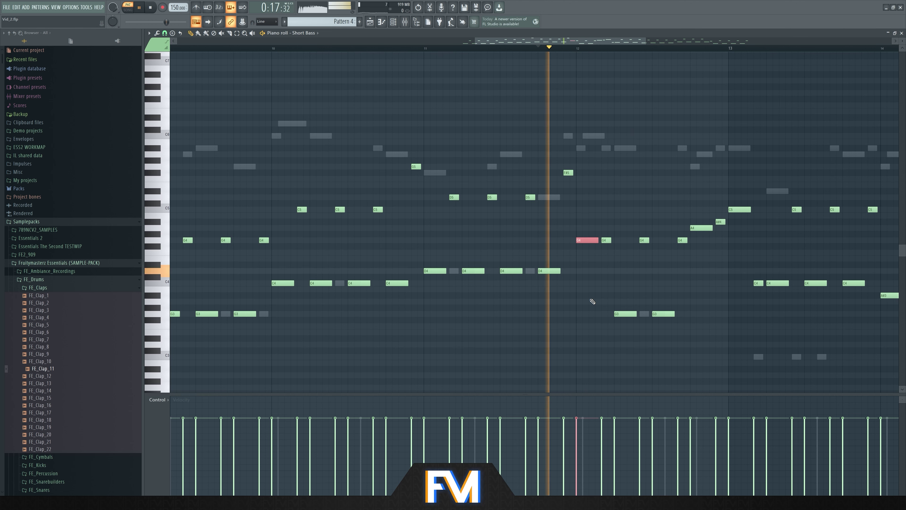
{"action": "key", "text": "space"}
Step: Lower the fourth note of bar 12 to G3 and raise the fifth to G4, playing the passage before and after
{"action": "scroll", "coordinate": [591, 300], "scroll_direction": "down", "scroll_amount": 4, "text": "ctrl"}
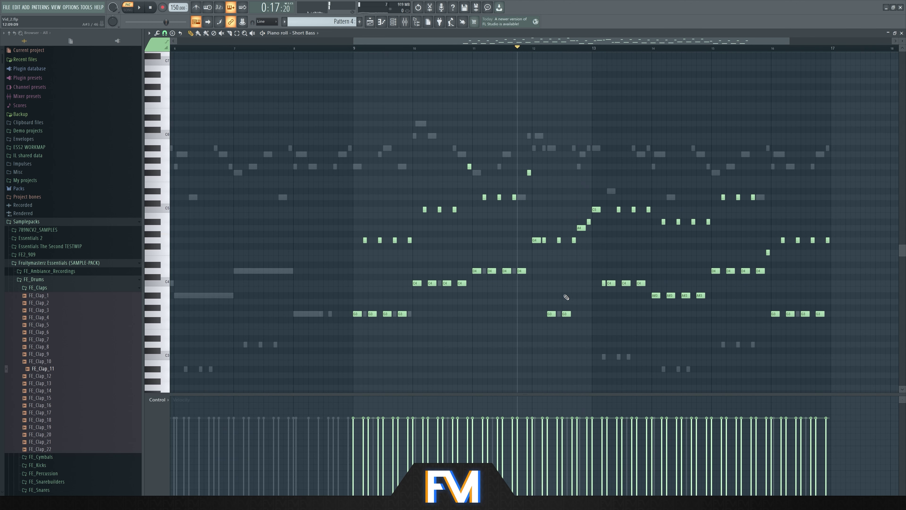
{"action": "scroll", "coordinate": [566, 297], "scroll_direction": "up", "scroll_amount": 2, "text": "ctrl"}
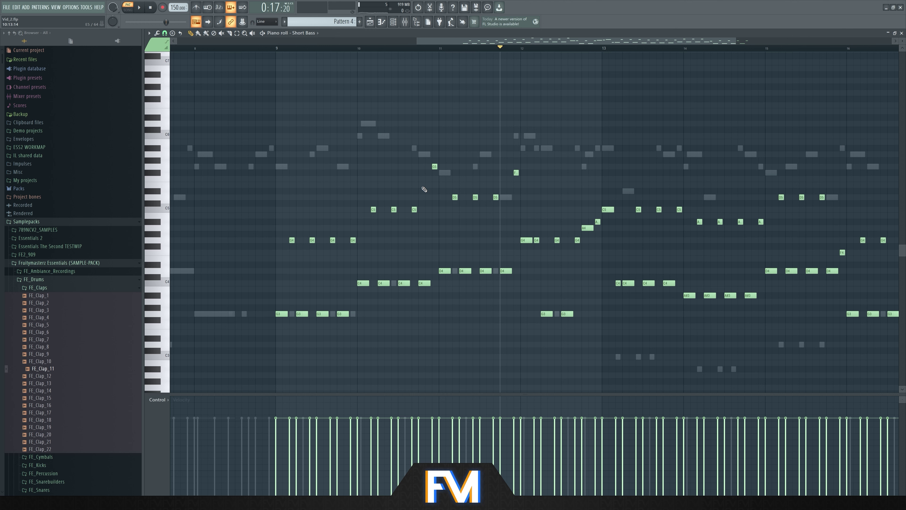
{"action": "left_click", "coordinate": [265, 47]}
{"action": "key", "text": "space"}
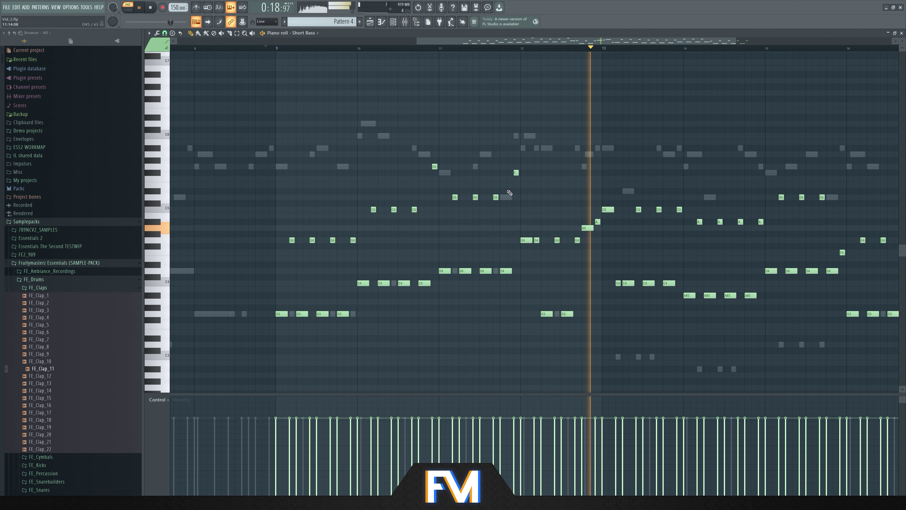
{"action": "key", "text": "space"}
{"action": "scroll", "coordinate": [572, 125], "scroll_direction": "up", "scroll_amount": 3}
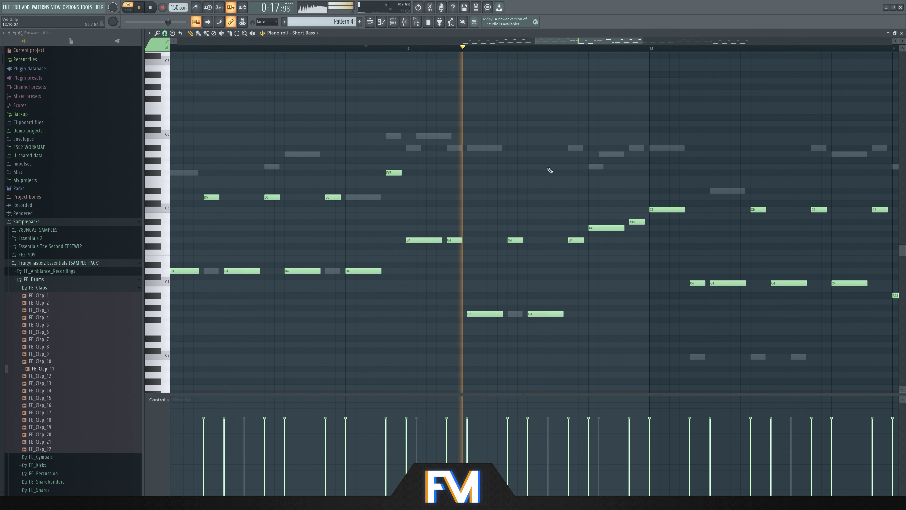
{"action": "key", "text": "space"}
{"action": "mouse_move", "coordinate": [518, 241]}
{"action": "left_mouse_down"}
{"action": "mouse_move", "coordinate": [518, 313]}
{"action": "mouse_move", "coordinate": [545, 269]}
{"action": "mouse_move", "coordinate": [545, 238]}
{"action": "left_mouse_up"}
{"action": "key", "text": "space"}
{"action": "key", "text": "space"}
{"action": "key", "text": "space"}
{"action": "key", "text": "space"}
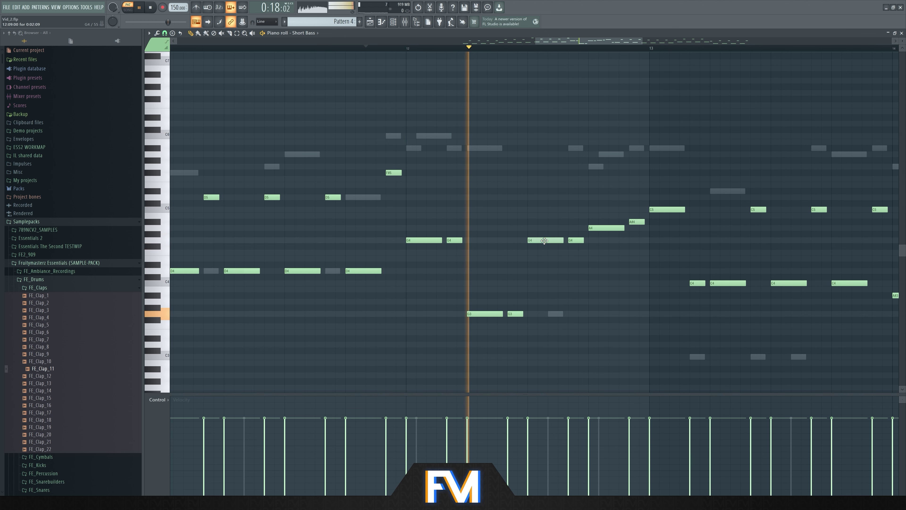
Step: Replay the Short Bass passage at the start of bar 12
{"action": "key", "text": "space"}
{"action": "key", "text": "space"}
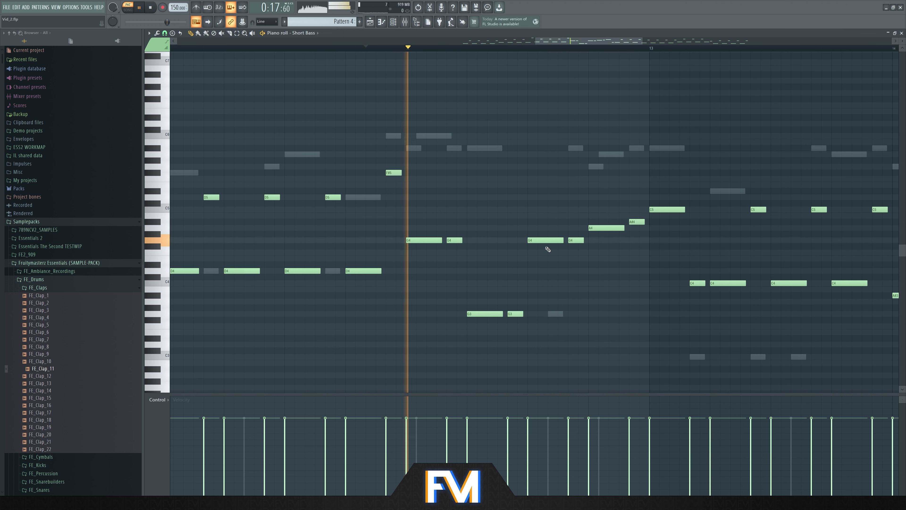
{"action": "key", "text": "space"}
{"action": "key", "text": "space"}
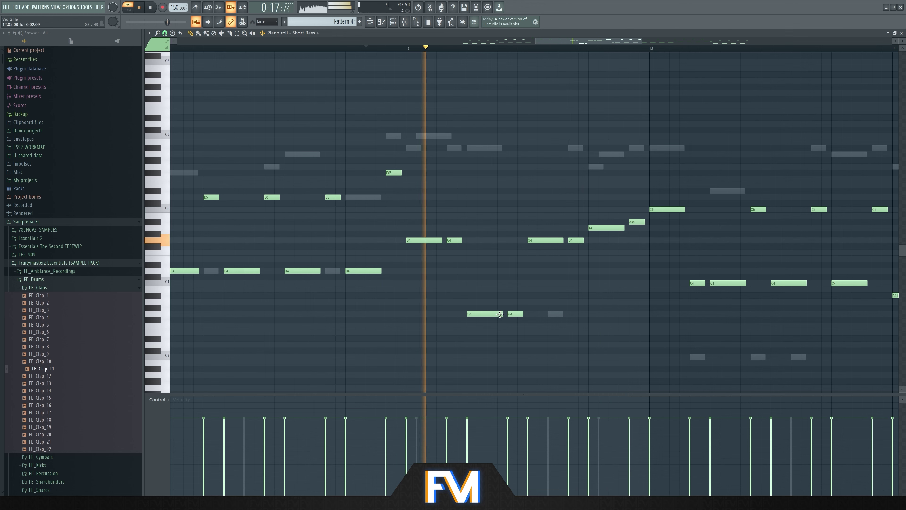
{"action": "key", "text": "space"}
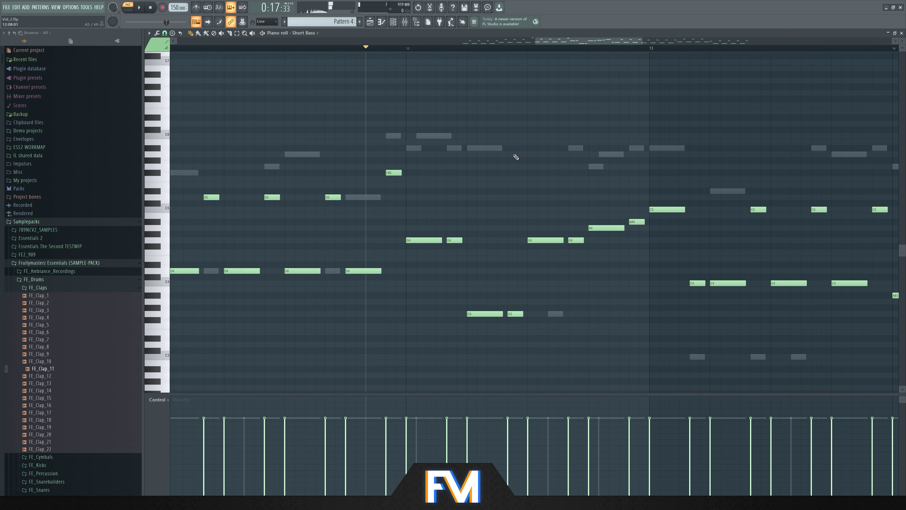
Step: Play the Short Bass line through bar 12, then move the playback start to bar 13 and listen to the following bars
{"action": "scroll", "coordinate": [516, 157], "scroll_direction": "down", "scroll_amount": 4}
{"action": "scroll", "coordinate": [516, 157], "scroll_direction": "down", "scroll_amount": 2}
{"action": "key", "text": "space"}
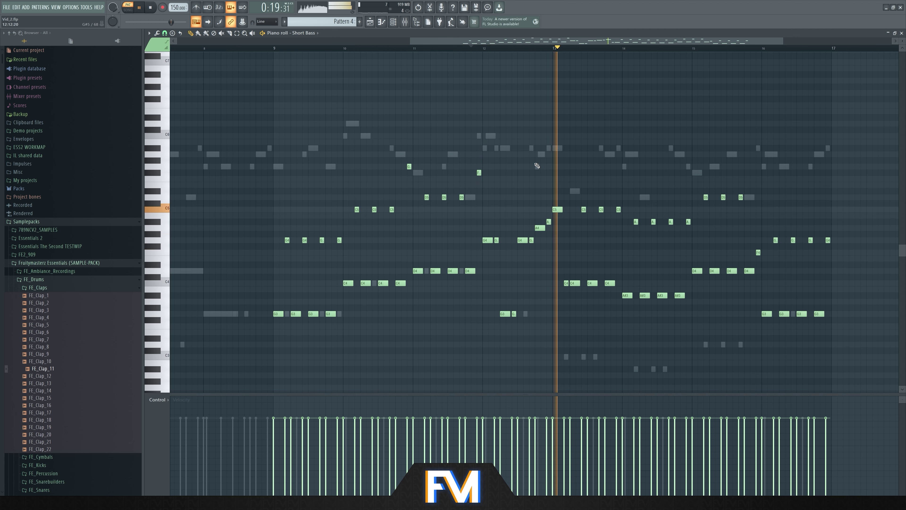
{"action": "key", "text": "space"}
{"action": "left_click", "coordinate": [556, 48]}
{"action": "key", "text": "space"}
{"action": "scroll", "coordinate": [688, 196], "scroll_direction": "up", "scroll_amount": 2}
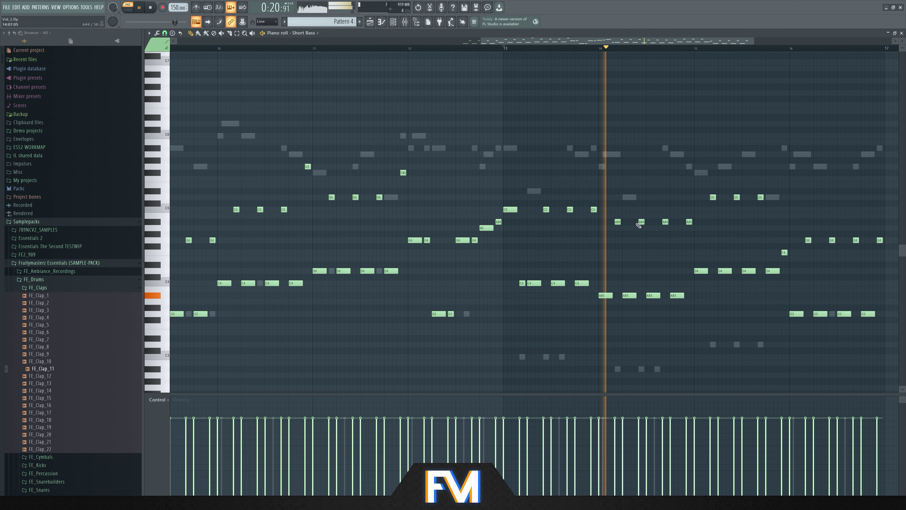
{"action": "scroll", "coordinate": [628, 242], "scroll_direction": "down", "scroll_amount": 1}
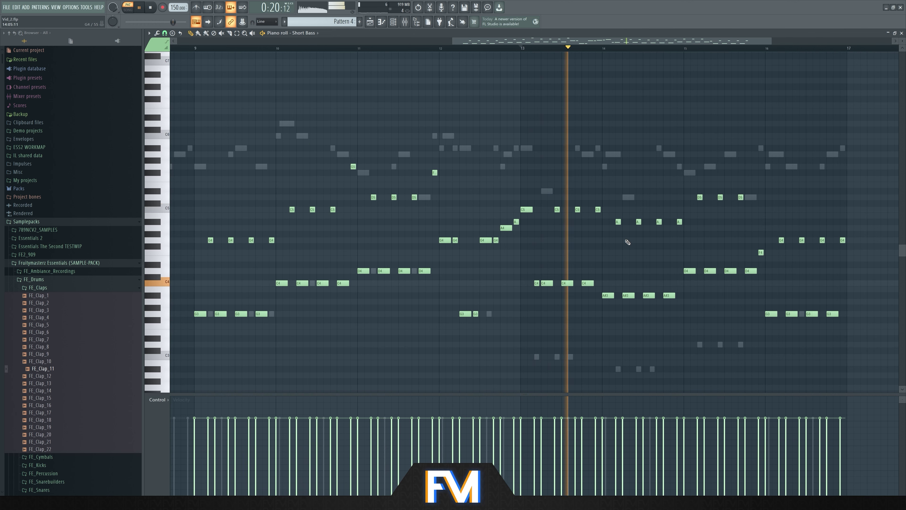
{"action": "scroll", "coordinate": [628, 242], "scroll_direction": "down", "scroll_amount": 1}
{"action": "key", "text": "space"}
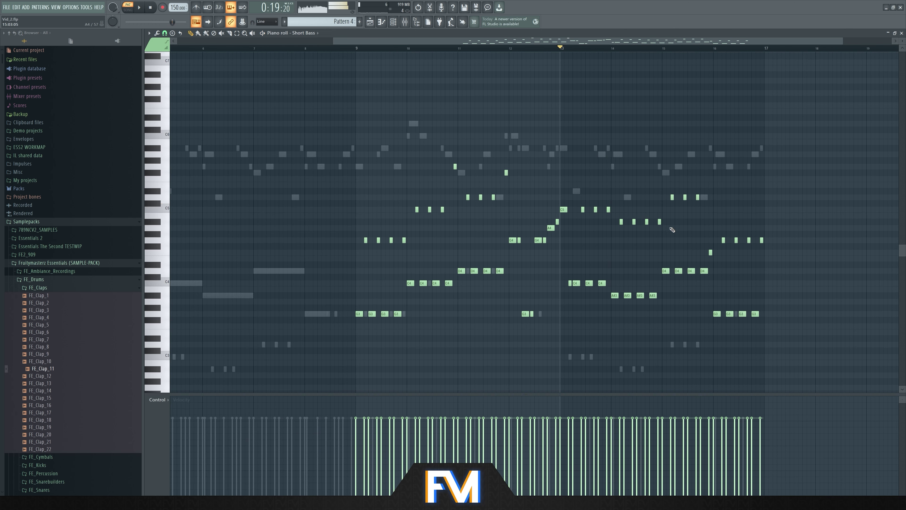
Step: Raise the last A#4 note of bar 14 to G5 and play the Short Bass from bar 13
{"action": "scroll", "coordinate": [672, 230], "scroll_direction": "up", "scroll_amount": 2}
{"action": "left_click", "coordinate": [650, 167]}
{"action": "left_click", "coordinate": [562, 48]}
{"action": "key", "text": "space"}
{"action": "scroll", "coordinate": [661, 135], "scroll_direction": "down", "scroll_amount": 1}
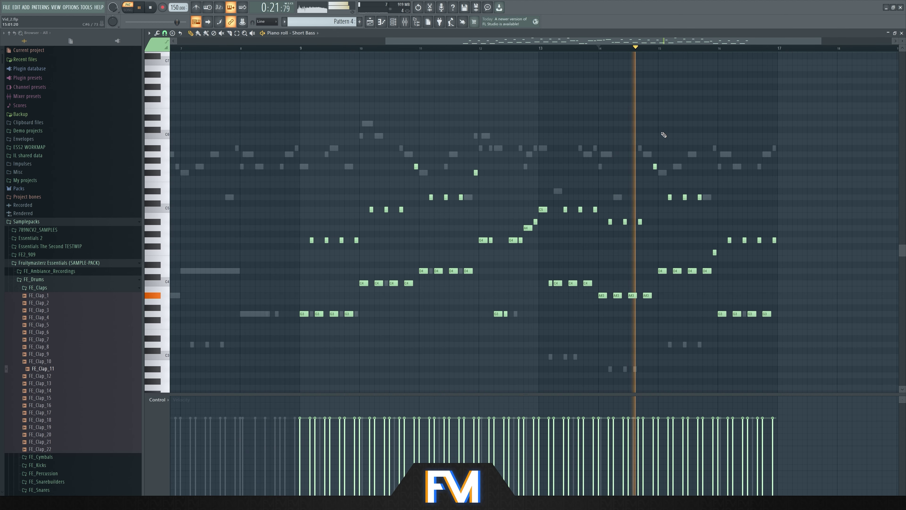
{"action": "key", "text": "space"}
Step: Raise the second and third D5 notes of bar 15 to E5 and F#5 and play that bar
{"action": "left_click", "coordinate": [659, 47]}
{"action": "scroll", "coordinate": [702, 192], "scroll_direction": "up", "scroll_amount": 2}
{"action": "left_click_drag", "start_coordinate": [666, 197], "coordinate": [699, 173]}
{"action": "key", "text": "space"}
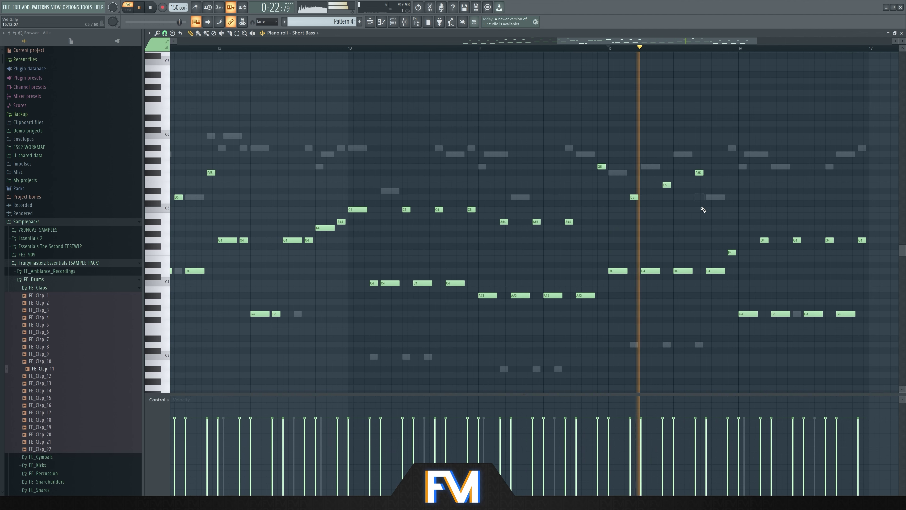
{"action": "key", "text": "space"}
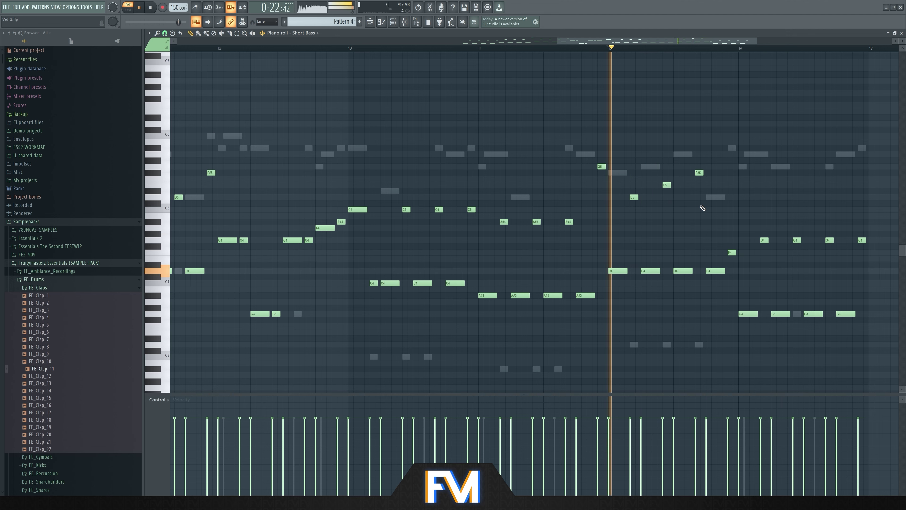
{"action": "key", "text": "space"}
Step: Rework the end of bar 16 into short alternating G3 and G4 notes, finishing with a longer G4 and a short G4
{"action": "scroll", "coordinate": [726, 209], "scroll_direction": "up", "scroll_amount": 2}
{"action": "key", "text": "space"}
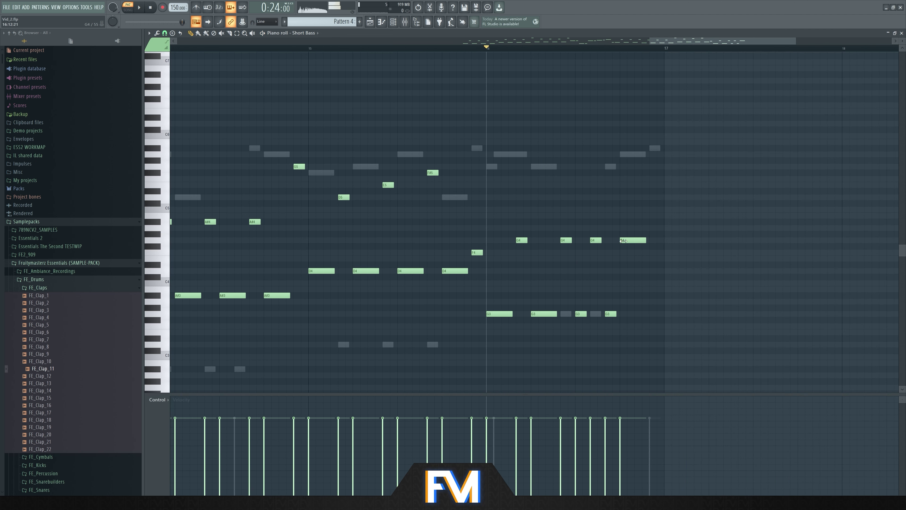
{"action": "left_click", "coordinate": [651, 240]}
{"action": "scroll", "coordinate": [692, 235], "scroll_direction": "down", "scroll_amount": 4}
{"action": "scroll", "coordinate": [727, 225], "scroll_direction": "up", "scroll_amount": 2}
{"action": "scroll", "coordinate": [717, 207], "scroll_direction": "down", "scroll_amount": 1}
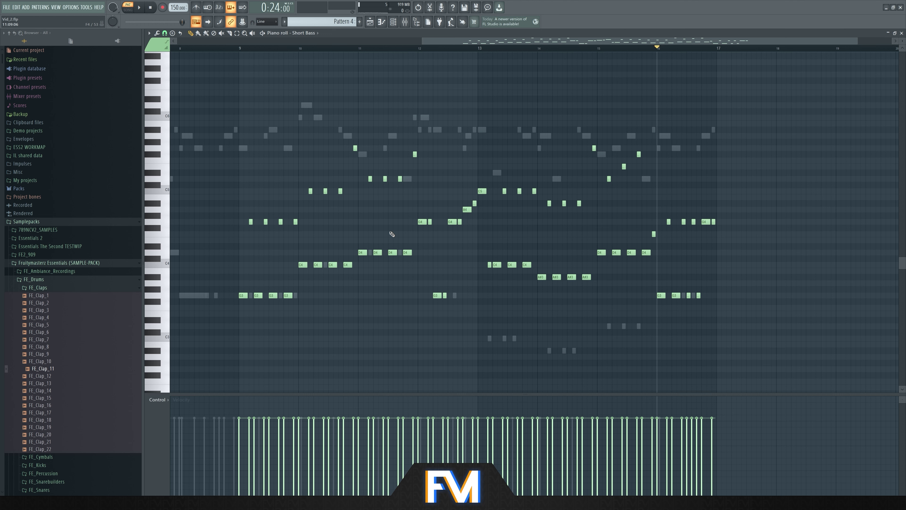
Step: Play the whole Short Bass line from just before bar 9 into bar 16
{"action": "left_click", "coordinate": [216, 48]}
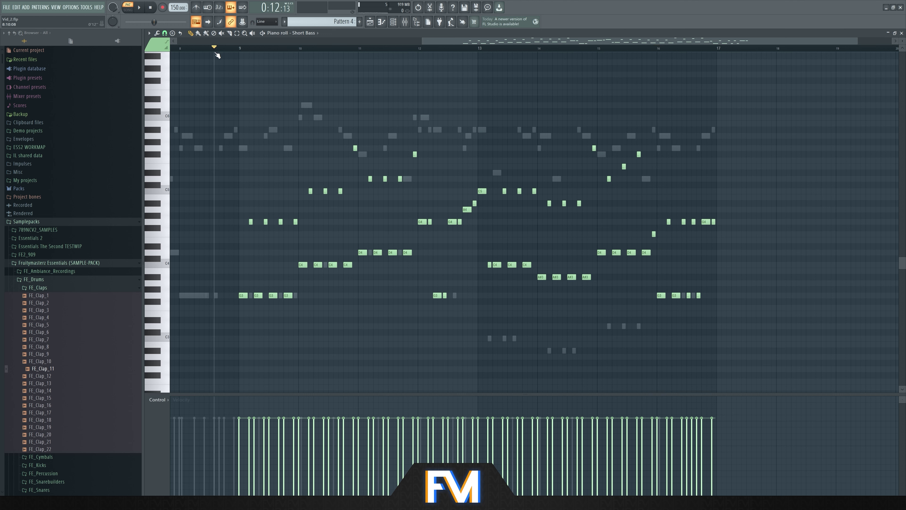
{"action": "key", "text": "space"}
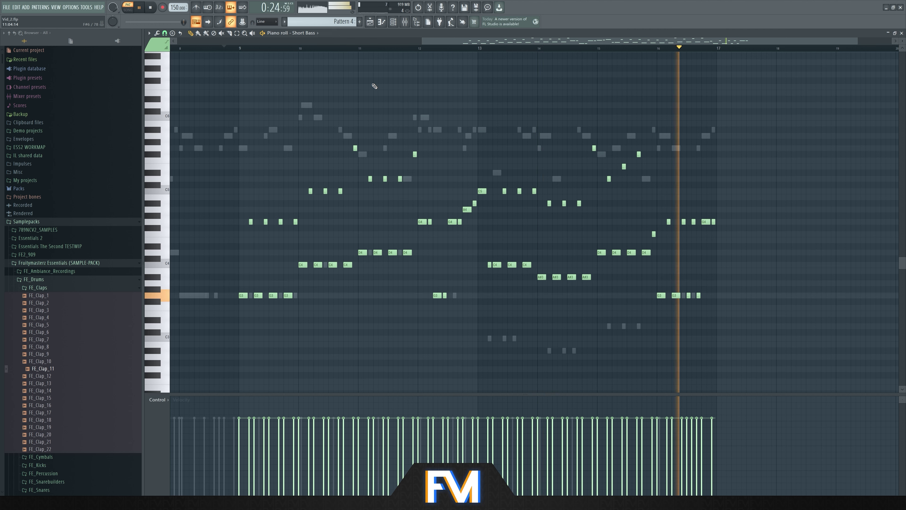
{"action": "key", "text": "space"}
{"action": "scroll", "coordinate": [624, 72], "scroll_direction": "down", "scroll_amount": 1, "text": "ctrl"}
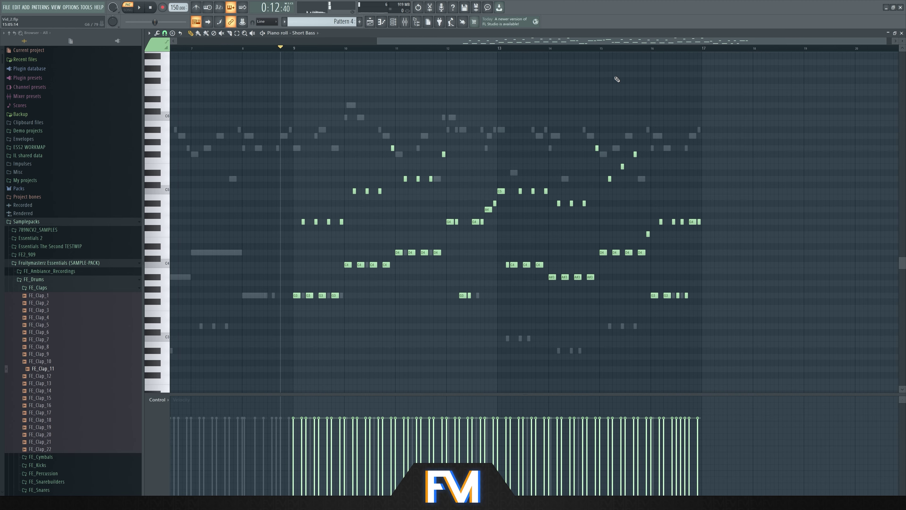
Step: Leave the Short Bass and open the Main Melody of pattern new #2, selecting its notes for copying
{"action": "left_click", "coordinate": [901, 33]}
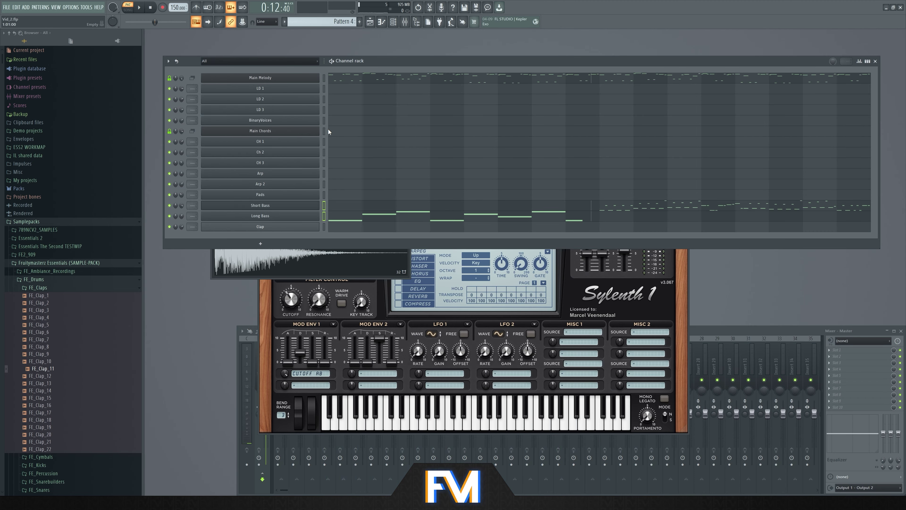
{"action": "key", "text": "F5"}
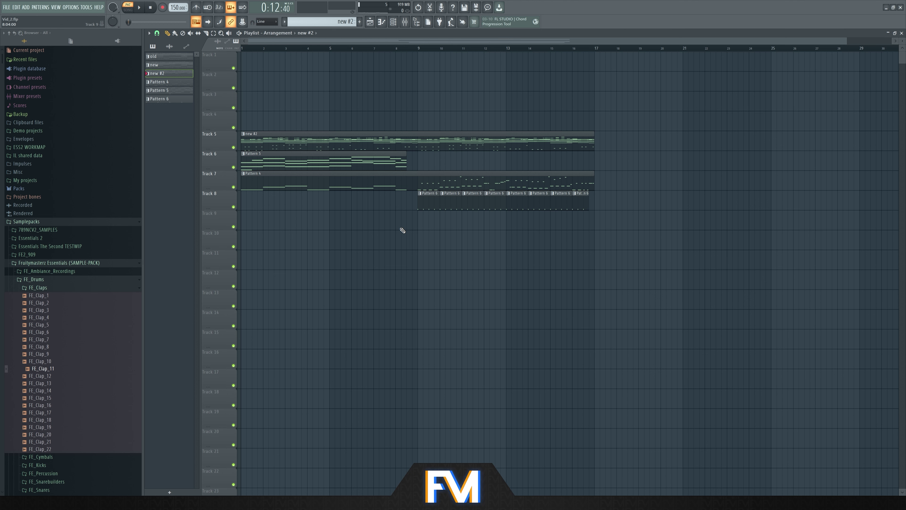
{"action": "left_click", "coordinate": [901, 33]}
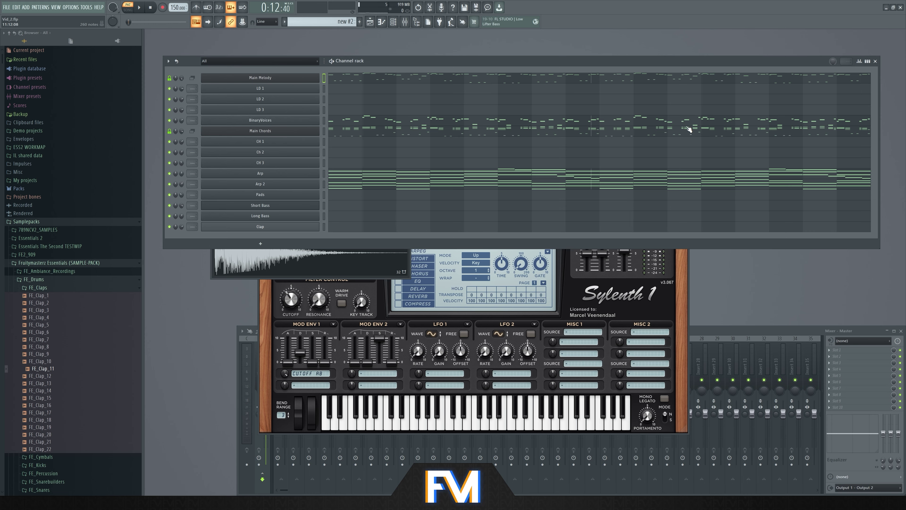
{"action": "left_click", "coordinate": [551, 81]}
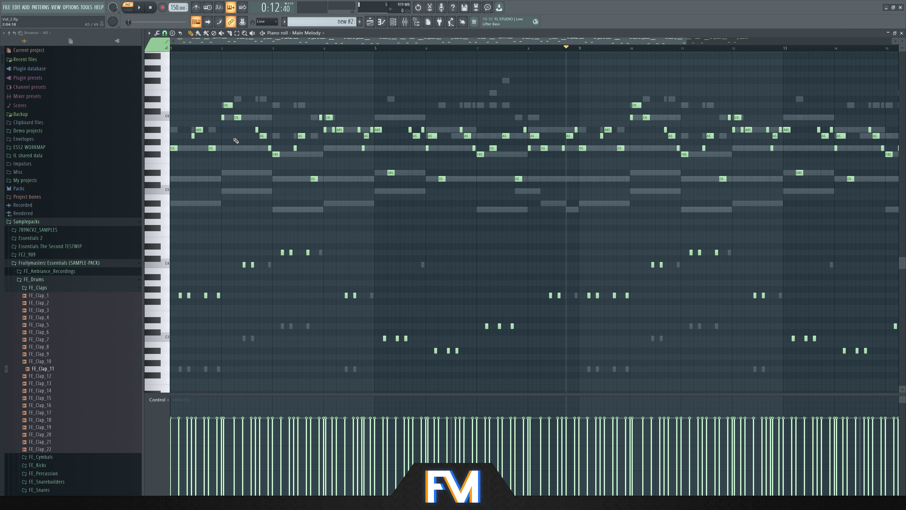
{"action": "left_click_drag", "start_coordinate": [789, 209], "coordinate": [170, 58]}
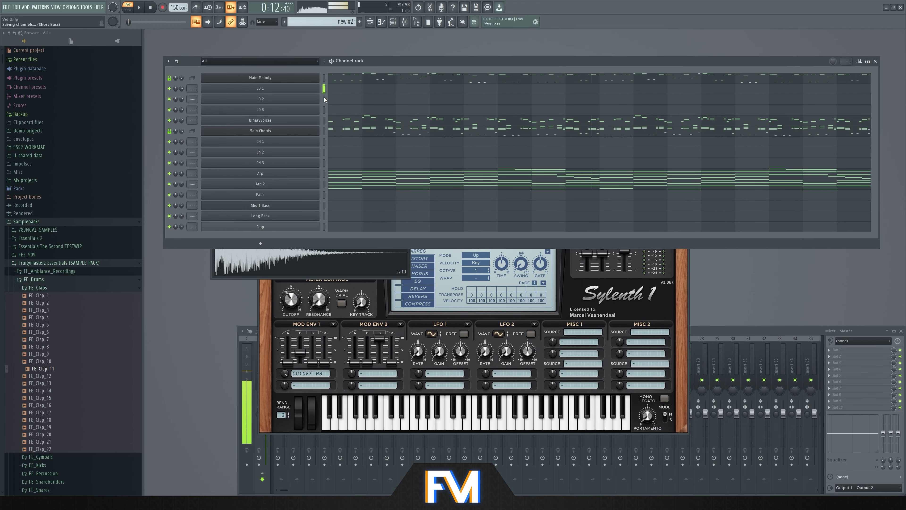
Step: Clone the LD 3 channel and rename the copy HM TOP
{"action": "left_click", "coordinate": [325, 108]}
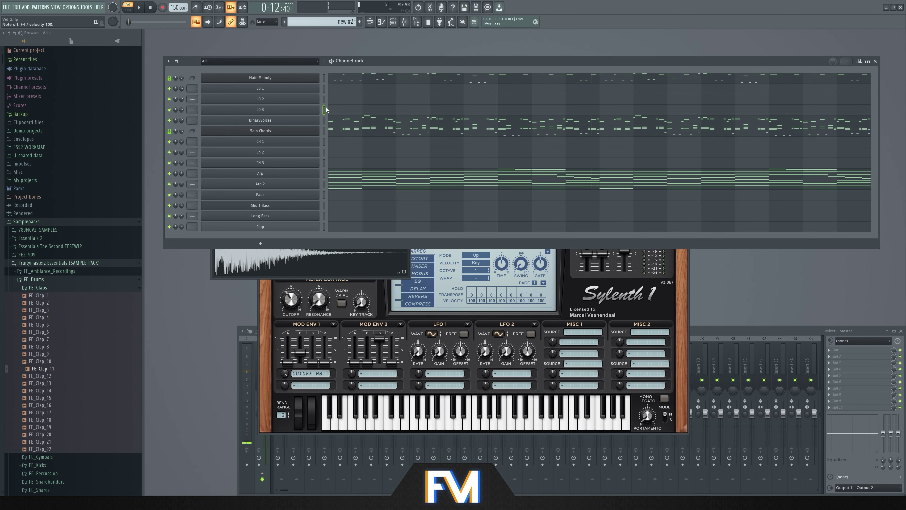
{"action": "right_click", "coordinate": [319, 109]}
{"action": "left_click", "coordinate": [331, 162]}
{"action": "right_click", "coordinate": [321, 117]}
{"action": "left_click", "coordinate": [349, 134]}
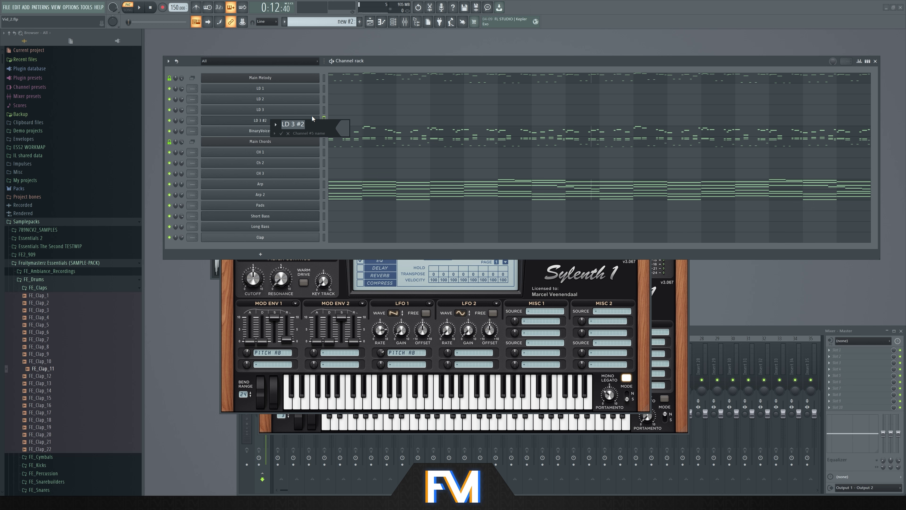
{"action": "type", "text": "Harm"}
{"action": "key", "text": "BackSpace"}
{"action": "key", "text": "BackSpace"}
{"action": "key", "text": "BackSpace"}
{"action": "key", "text": "BackSpace"}
{"action": "key", "text": "BackSpace"}
{"action": "key", "text": "BackSpace"}
{"action": "key", "text": "BackSpace"}
{"action": "key", "text": "ctrl+a"}
{"action": "key", "text": "BackSpace"}
{"action": "key", "text": "Return"}
Step: Place the melody copy in HM TOP over bars 9 to 16 and delete its low notes from D4 downward
{"action": "key", "text": "F7"}
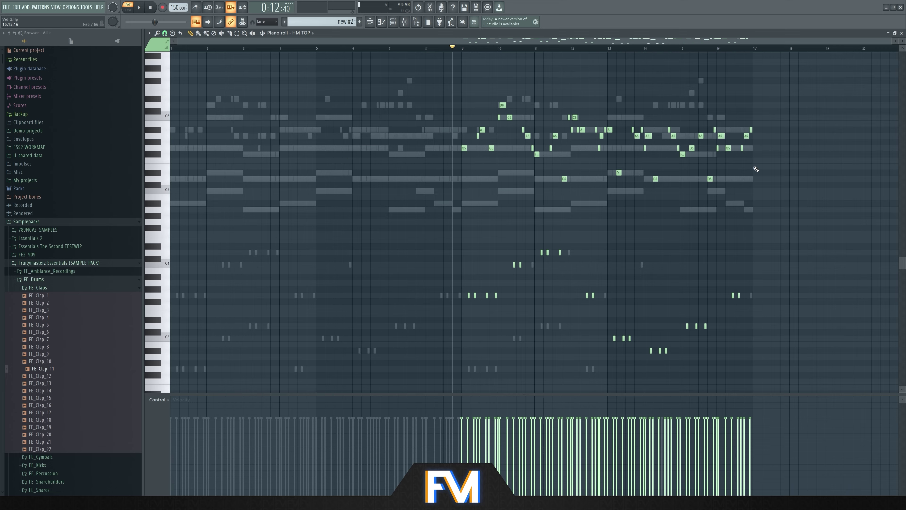
{"action": "scroll", "coordinate": [756, 168], "scroll_direction": "up", "scroll_amount": 3}
{"action": "key", "text": "space"}
{"action": "key", "text": "space"}
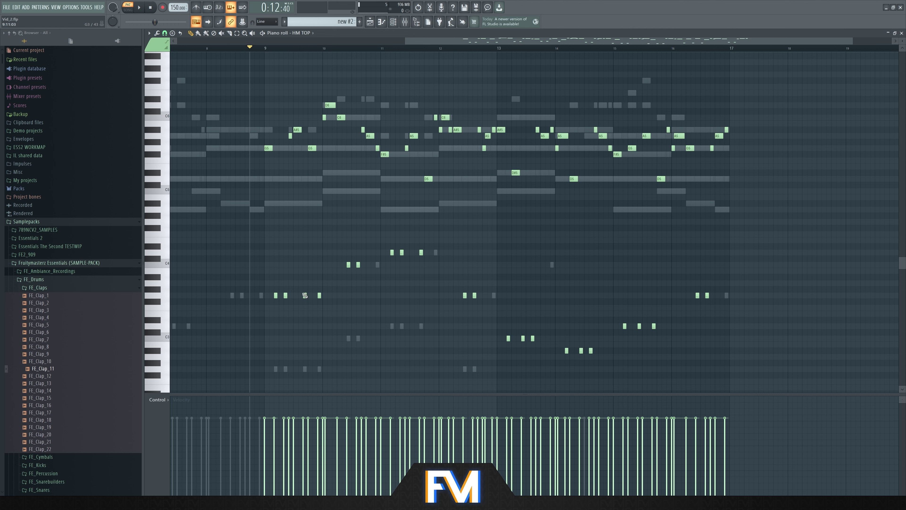
{"action": "left_click_drag", "start_coordinate": [247, 233], "coordinate": [750, 368]}
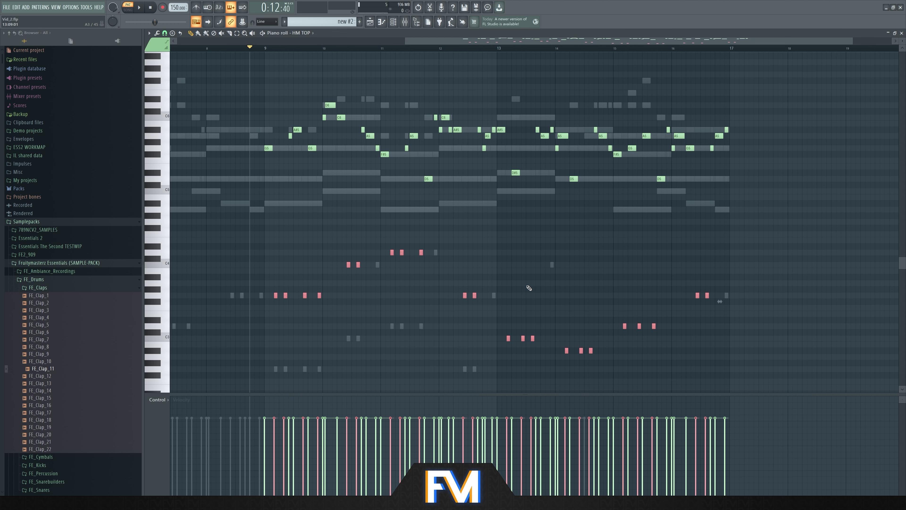
{"action": "key", "text": "Delete"}
{"action": "key", "text": "space"}
{"action": "key", "text": "space"}
Step: Lower all HM TOP notes by five semitones and play the harmony
{"action": "scroll", "coordinate": [274, 142], "scroll_direction": "up", "scroll_amount": 5}
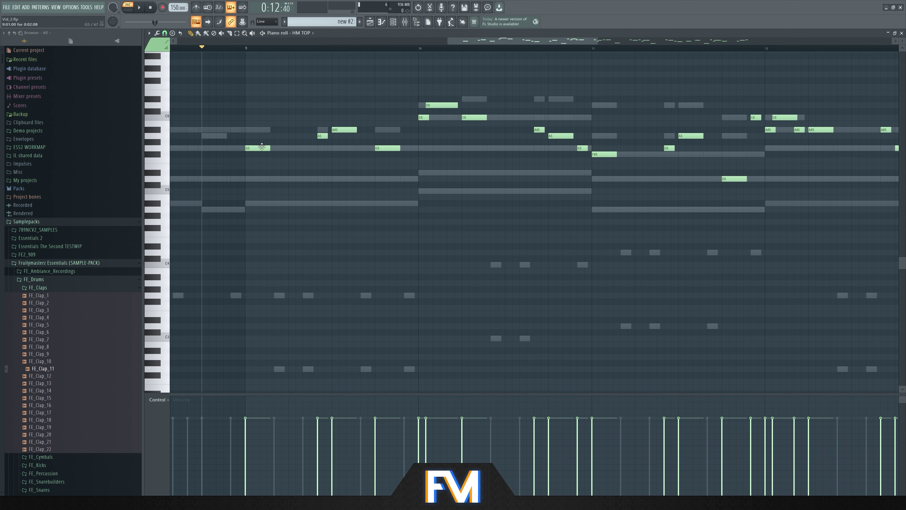
{"action": "key", "text": "ctrl+a"}
{"action": "key", "text": "Down"}
{"action": "key", "text": "Down"}
{"action": "key", "text": "Down"}
{"action": "key", "text": "Down"}
{"action": "key", "text": "Down"}
{"action": "key", "text": "space"}
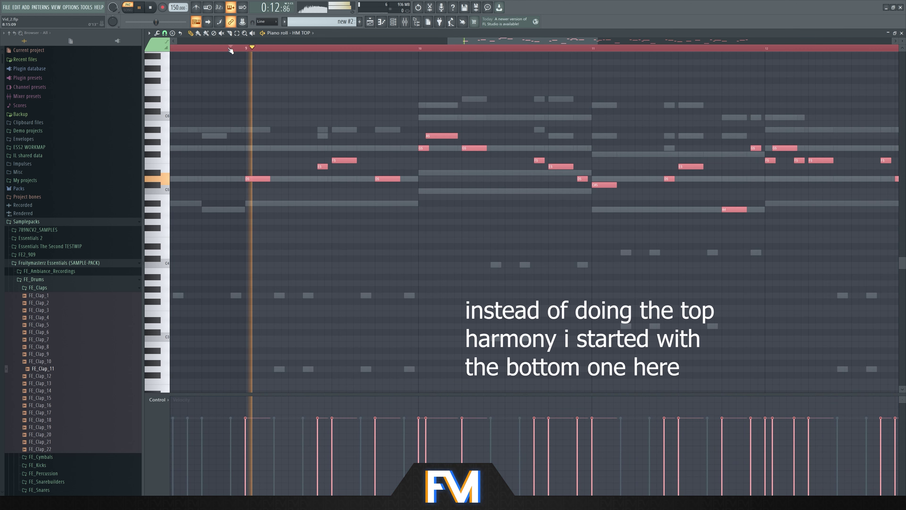
Step: Deselect the HM TOP notes and replay the harmony from just before bar 9
{"action": "scroll", "coordinate": [296, 82], "scroll_direction": "down", "scroll_amount": 5}
{"action": "key", "text": "space"}
{"action": "left_click", "coordinate": [299, 89]}
{"action": "key", "text": "space"}
{"action": "key", "text": "space"}
{"action": "scroll", "coordinate": [279, 122], "scroll_direction": "up", "scroll_amount": 5}
{"action": "scroll", "coordinate": [308, 146], "scroll_direction": "down", "scroll_amount": 1}
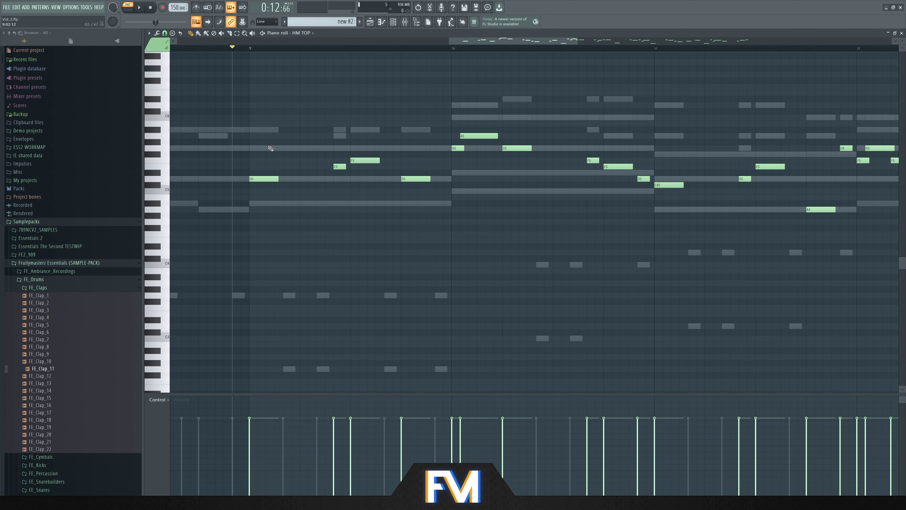
Step: Put the Main Melody and HM TOP notes into Pattern 7 and open the HM TOP harmony around bar 9
{"action": "left_click", "coordinate": [901, 32]}
{"action": "left_click", "coordinate": [323, 78]}
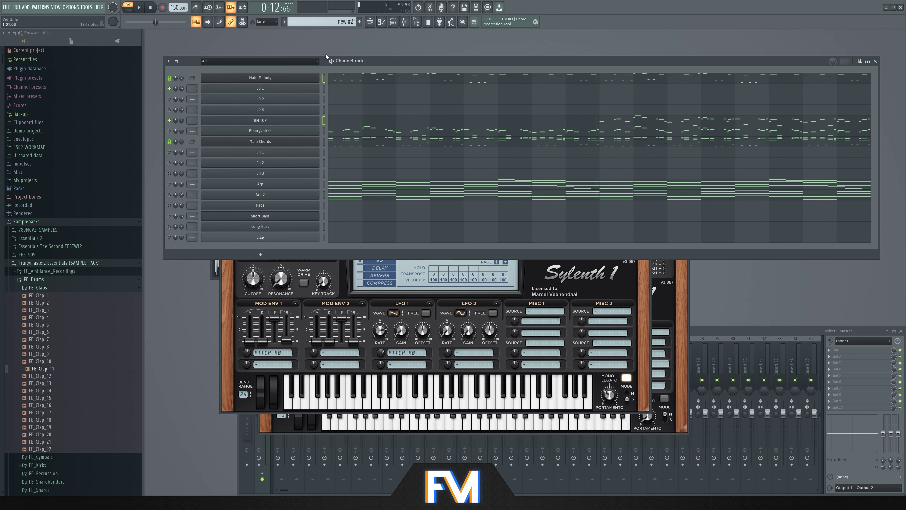
{"action": "scroll", "coordinate": [332, 21], "scroll_direction": "down", "scroll_amount": 1}
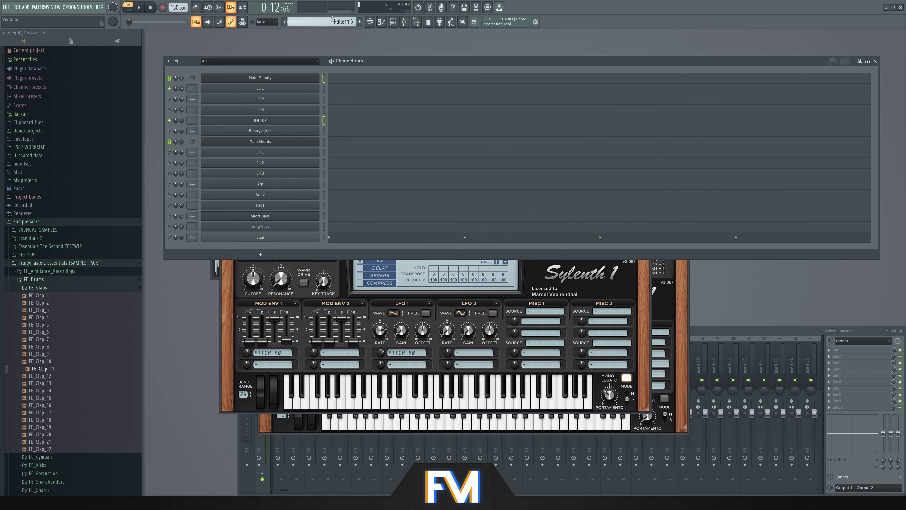
{"action": "left_click", "coordinate": [599, 121]}
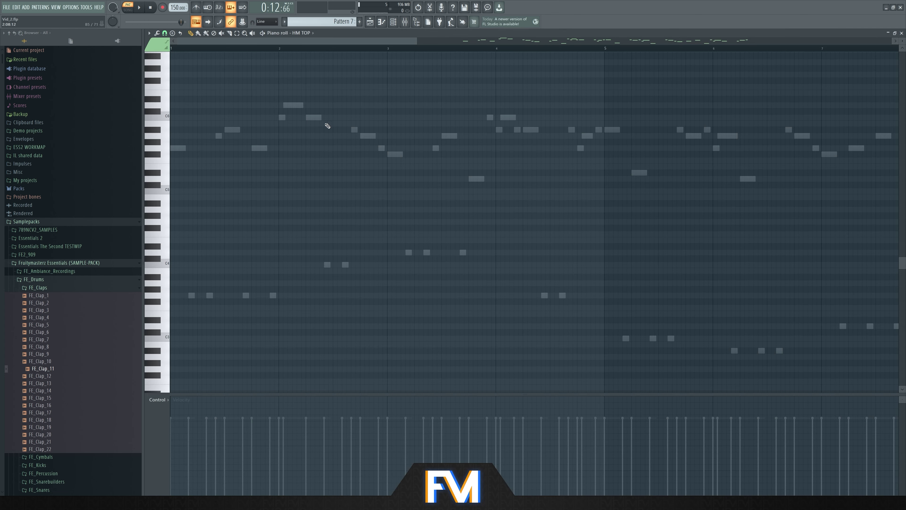
{"action": "scroll", "coordinate": [711, 169], "scroll_direction": "up", "scroll_amount": 4}
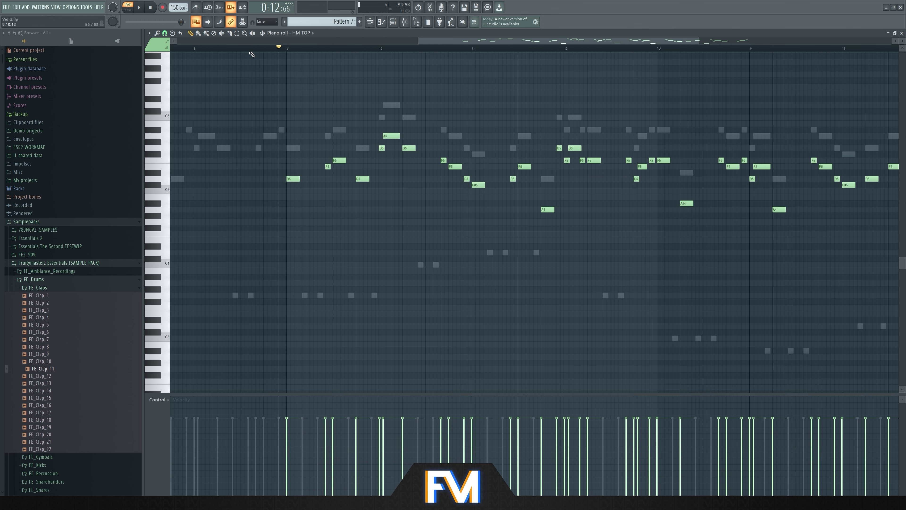
{"action": "scroll", "coordinate": [299, 161], "scroll_direction": "up", "scroll_amount": 2}
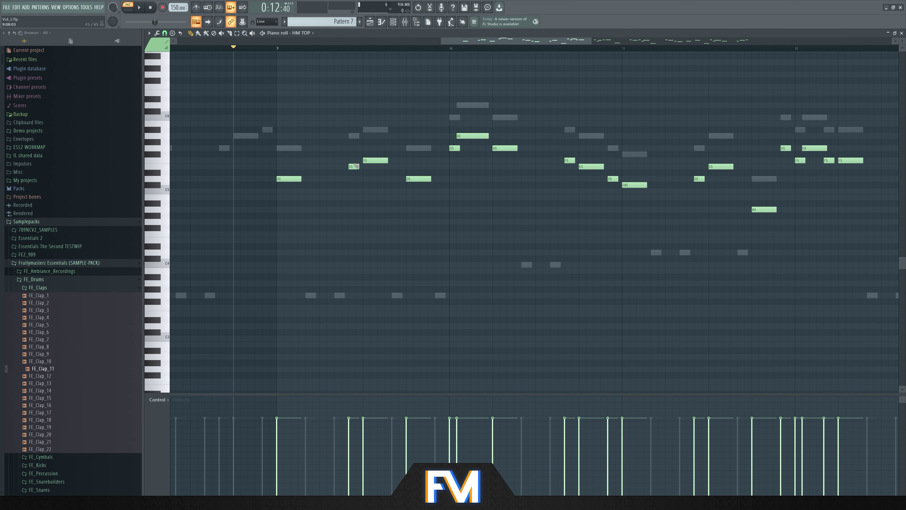
Step: Play Pattern 7 and reopen the HM TOP notes to check the harmony against the other parts
{"action": "left_click", "coordinate": [901, 33]}
{"action": "key", "text": "space"}
{"action": "key", "text": "F7"}
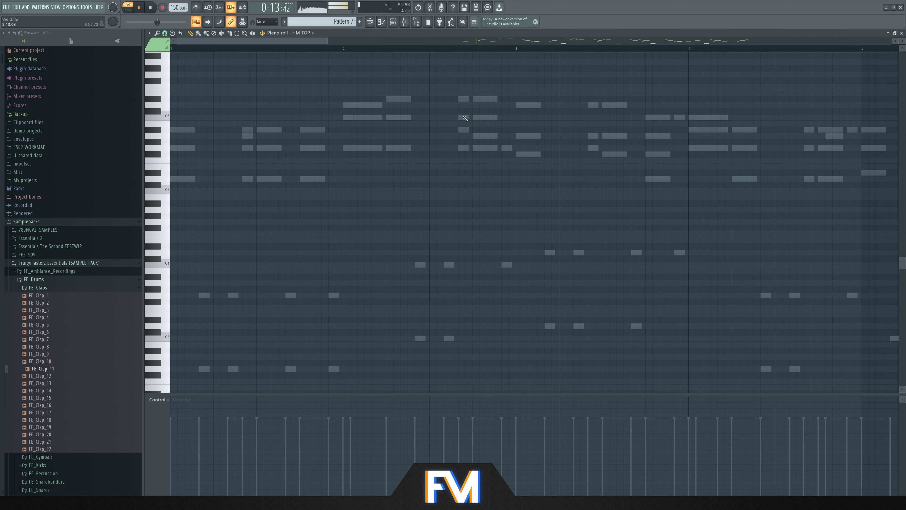
{"action": "scroll", "coordinate": [491, 146], "scroll_direction": "up", "scroll_amount": 2}
{"action": "key", "text": "space"}
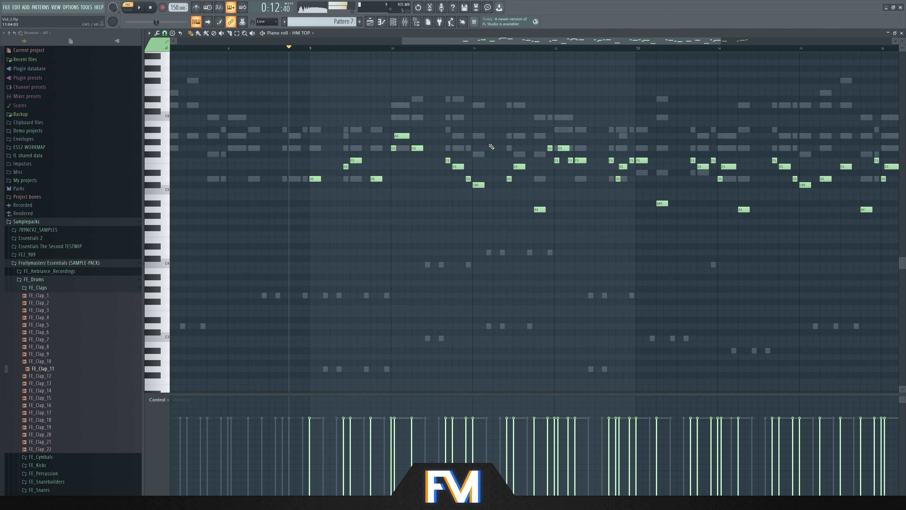
Step: Play the full arrangement pattern and return to the HM TOP notes around bar 9 in Pattern 7
{"action": "key", "text": "F7"}
{"action": "scroll", "coordinate": [341, 22], "scroll_direction": "up", "scroll_amount": 2}
{"action": "key", "text": "space"}
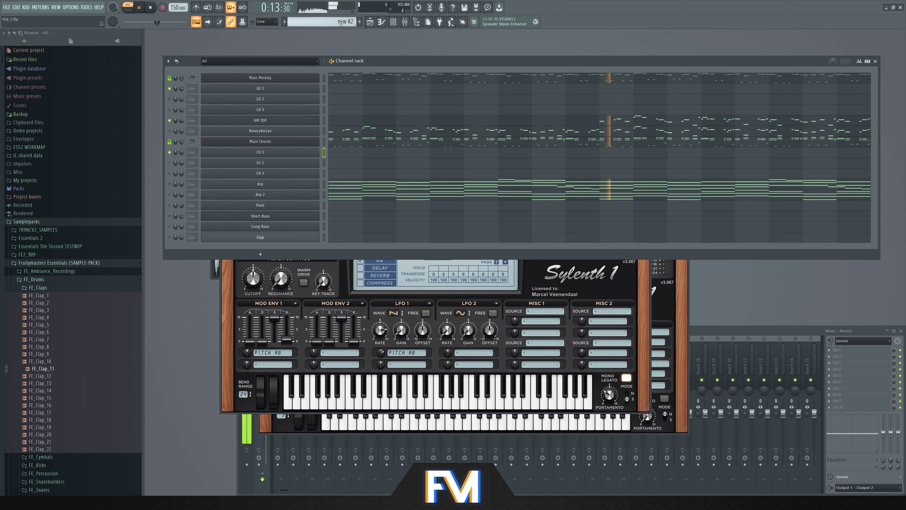
{"action": "scroll", "coordinate": [341, 23], "scroll_direction": "down", "scroll_amount": 2}
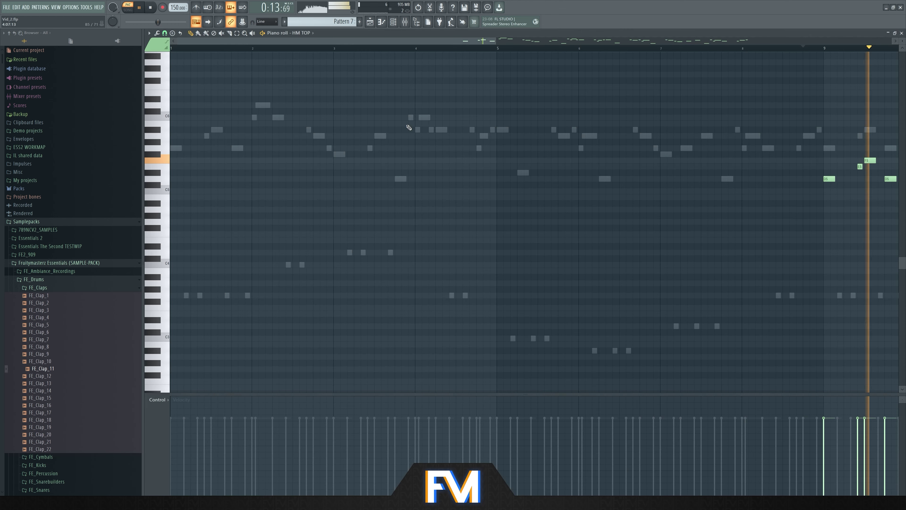
{"action": "key", "text": "F7"}
{"action": "key", "text": "space"}
{"action": "scroll", "coordinate": [402, 147], "scroll_direction": "up", "scroll_amount": 5}
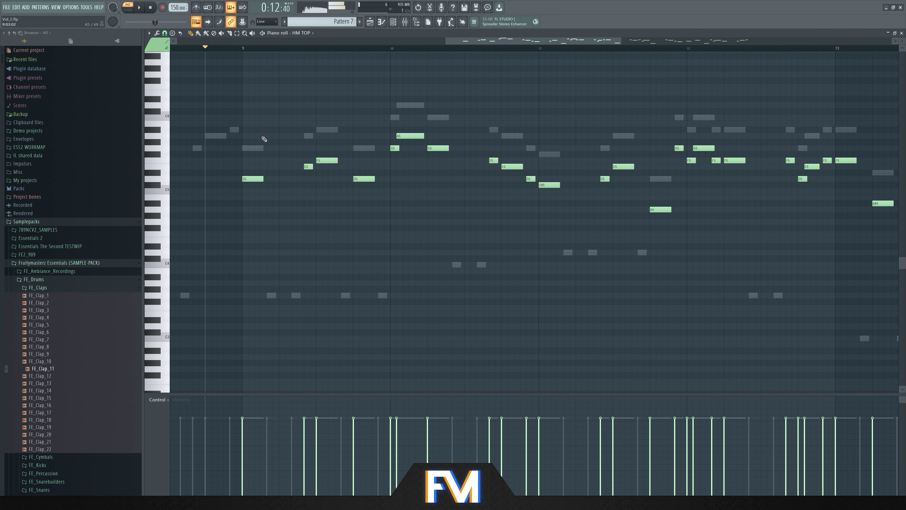
Step: Raise the HM TOP notes E5 and F5 in the middle of bar 9 to F5 and G5, checking by playback
{"action": "left_click", "coordinate": [257, 148]}
{"action": "right_click", "coordinate": [257, 148]}
{"action": "left_click", "coordinate": [250, 179]}
{"action": "key", "text": "space"}
{"action": "key", "text": "space"}
{"action": "mouse_move", "coordinate": [327, 161]}
{"action": "left_mouse_down"}
{"action": "mouse_move", "coordinate": [326, 130]}
{"action": "mouse_move", "coordinate": [326, 148]}
{"action": "mouse_move", "coordinate": [310, 159]}
{"action": "left_mouse_up"}
{"action": "key", "text": "space"}
{"action": "key", "text": "space"}
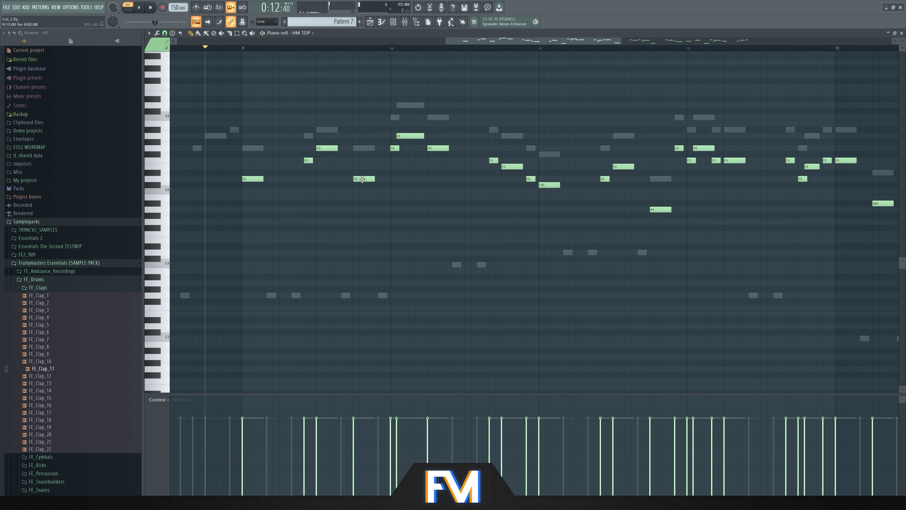
Step: Raise the long A5 harmony note at the start of bar 10 to A#5 and play the phrase
{"action": "left_click_drag", "start_coordinate": [409, 137], "coordinate": [438, 148]}
{"action": "left_click", "coordinate": [438, 148]}
{"action": "left_click", "coordinate": [395, 147]}
{"action": "key", "text": "space"}
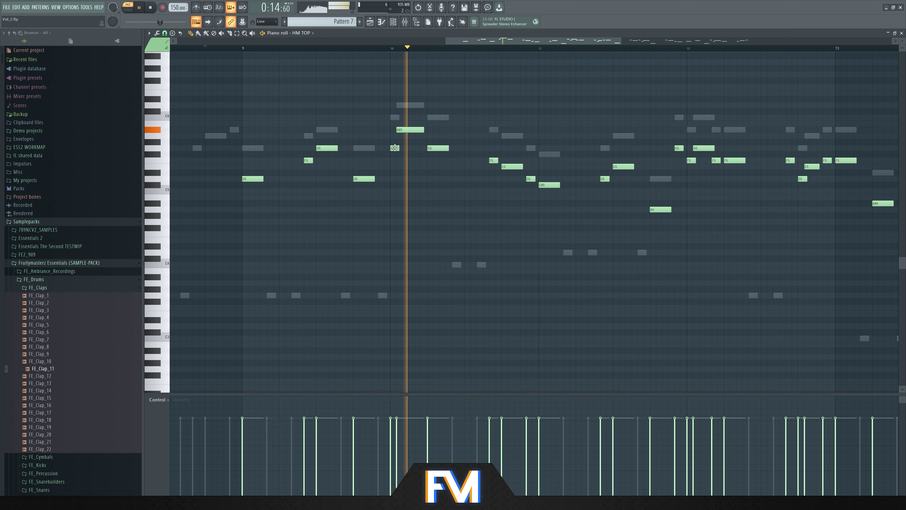
{"action": "key", "text": "space"}
Step: Examine the remaining HM TOP notes and play the harmony from just before bar 9 into bar 10
{"action": "scroll", "coordinate": [419, 168], "scroll_direction": "down", "scroll_amount": 2, "text": "ctrl"}
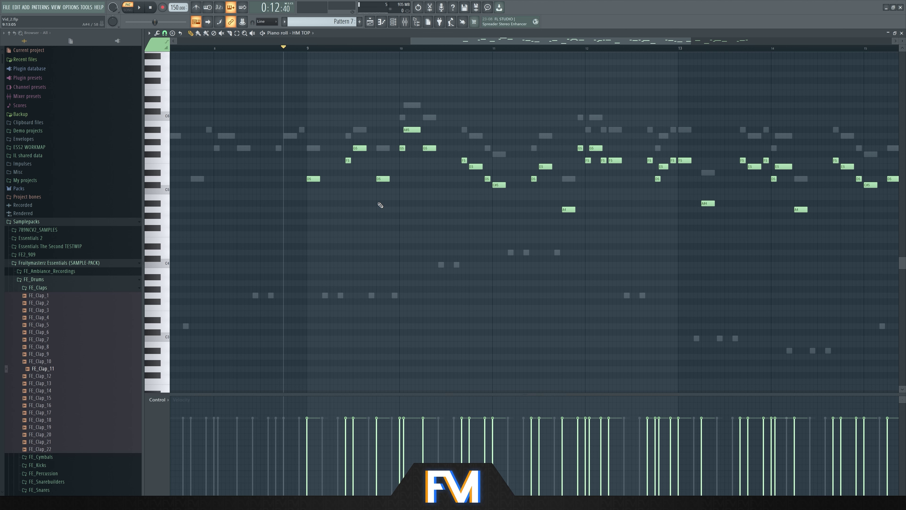
{"action": "scroll", "coordinate": [358, 212], "scroll_direction": "down", "scroll_amount": 2}
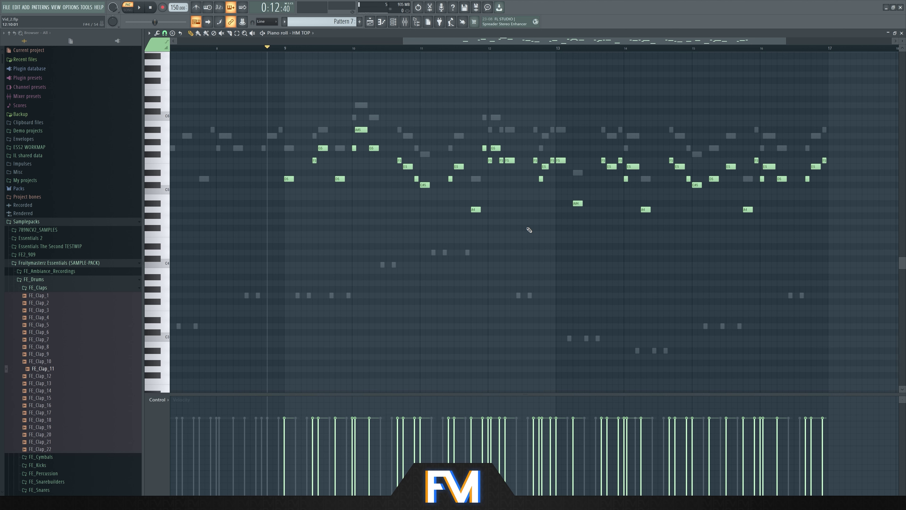
{"action": "scroll", "coordinate": [283, 152], "scroll_direction": "up", "scroll_amount": 3}
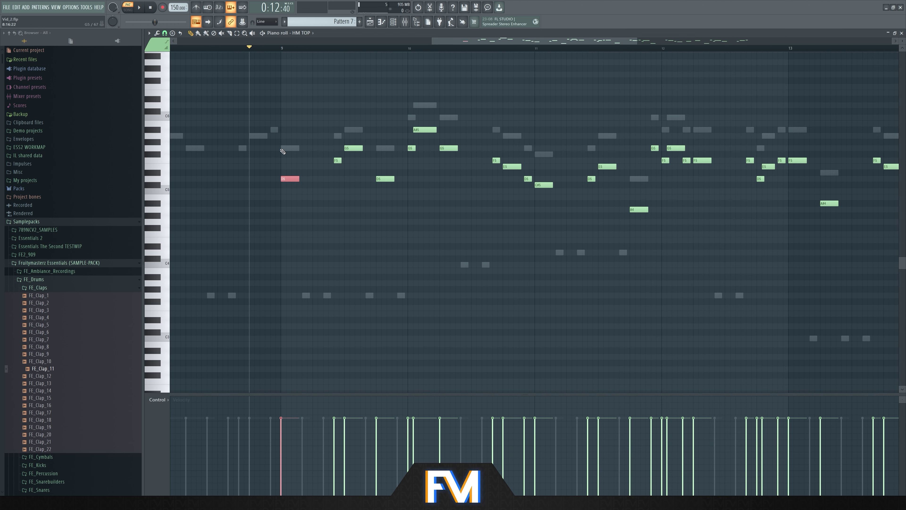
{"action": "key", "text": "space"}
{"action": "scroll", "coordinate": [331, 160], "scroll_direction": "up", "scroll_amount": 2}
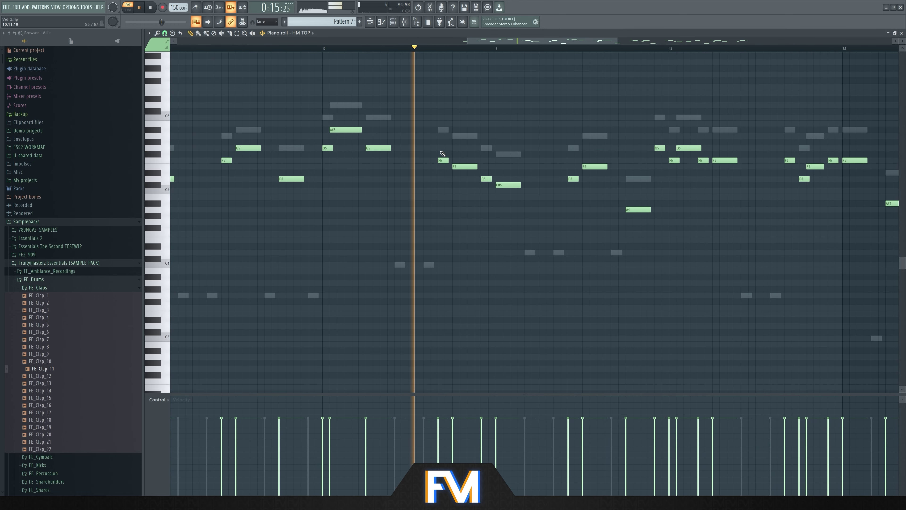
{"action": "key", "text": "space"}
Step: Sketch the chord notes D5, F#5 and A5 at the start of bar 11 and remove them
{"action": "left_click", "coordinate": [508, 178]}
{"action": "right_click", "coordinate": [509, 177]}
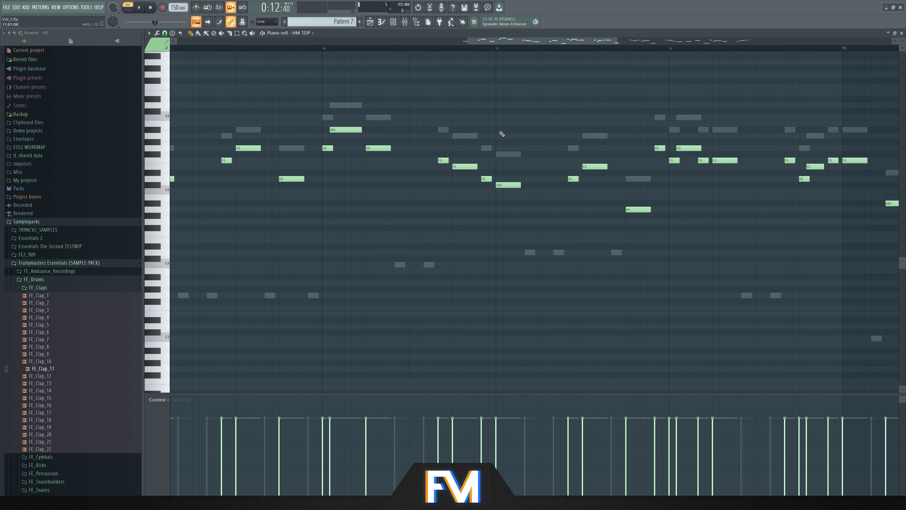
{"action": "left_click", "coordinate": [502, 135]}
{"action": "left_click", "coordinate": [502, 154]}
{"action": "left_click", "coordinate": [503, 179]}
{"action": "left_click_drag", "start_coordinate": [497, 178], "coordinate": [496, 178]}
{"action": "left_click_drag", "start_coordinate": [500, 113], "coordinate": [542, 184]}
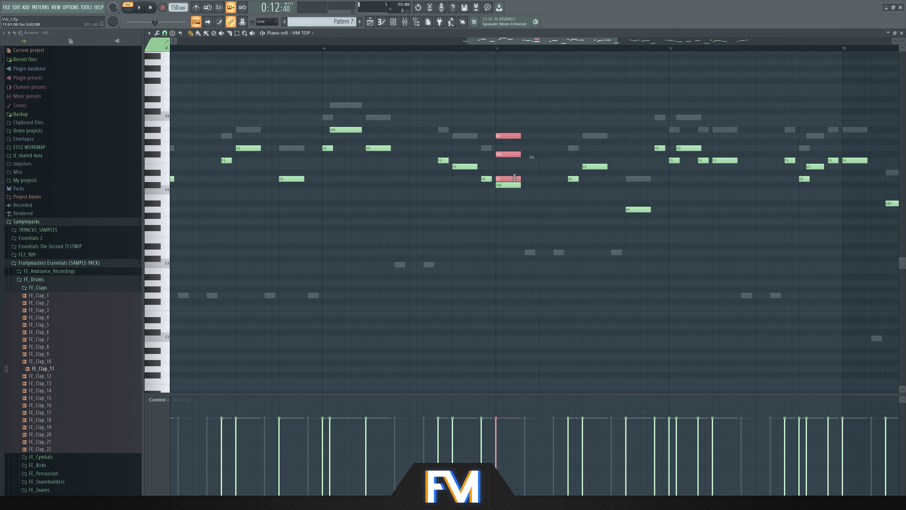
{"action": "key", "text": "Delete"}
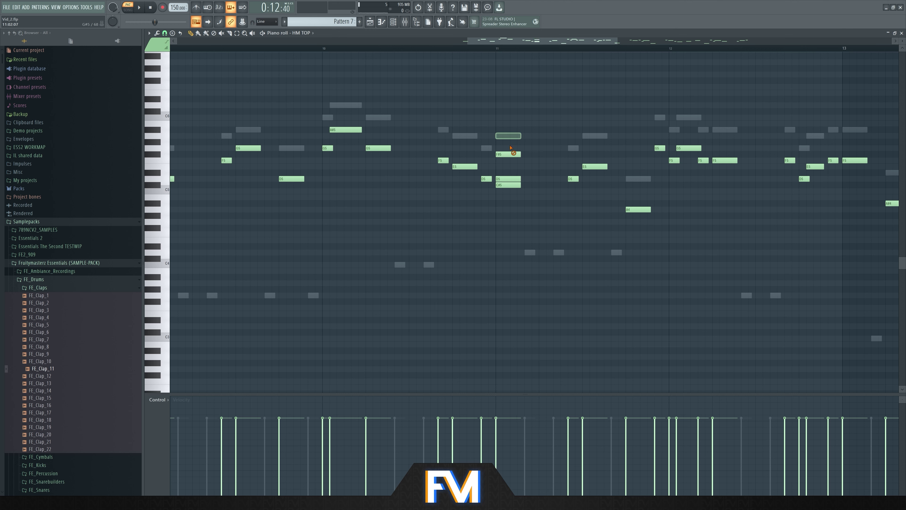
Step: Raise the C#5 harmony note at the start of bar 11 to D5 while the pattern plays
{"action": "key", "text": "space"}
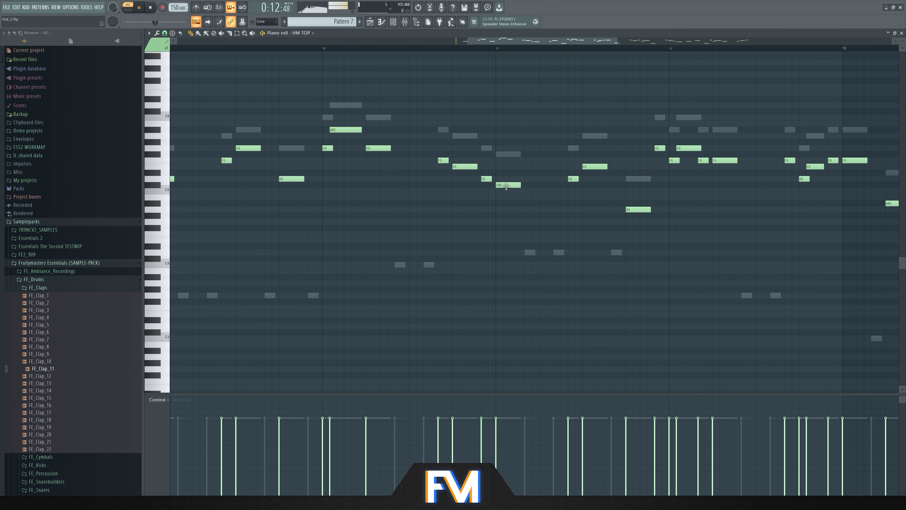
{"action": "left_click_drag", "start_coordinate": [510, 186], "coordinate": [510, 180]}
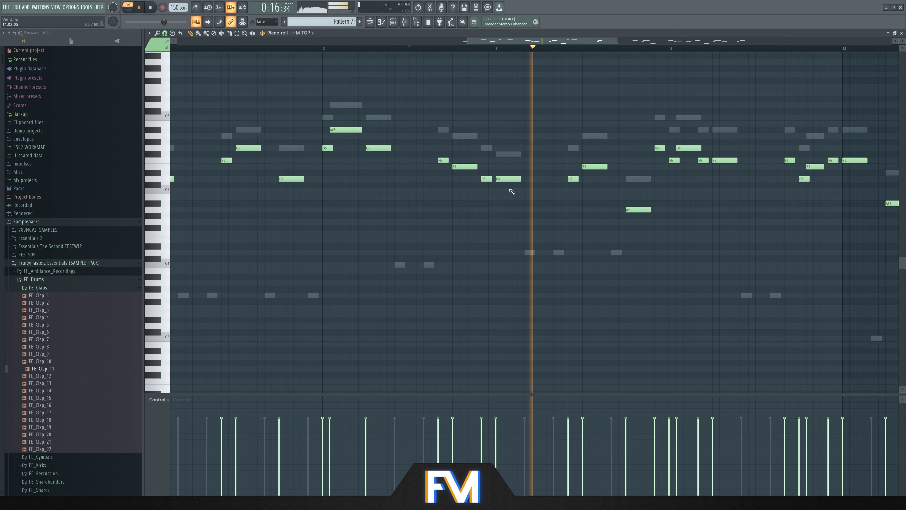
{"action": "key", "text": "space"}
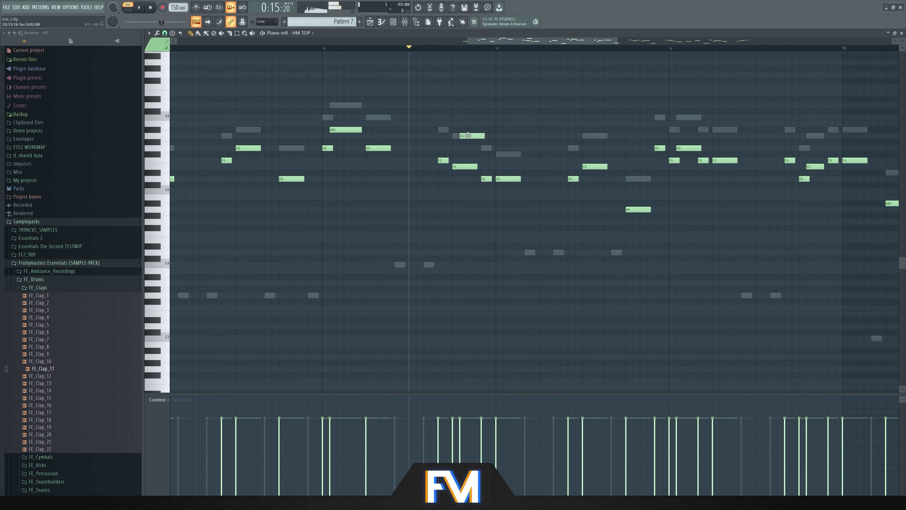
Step: Raise the three harmony notes leading into bar 11 to G5, F#5 and E5 and play the result
{"action": "left_click_drag", "start_coordinate": [458, 166], "coordinate": [445, 147]}
{"action": "key", "text": "space"}
{"action": "key", "text": "space"}
{"action": "scroll", "coordinate": [474, 124], "scroll_direction": "down", "scroll_amount": 2}
{"action": "scroll", "coordinate": [561, 147], "scroll_direction": "up", "scroll_amount": 2}
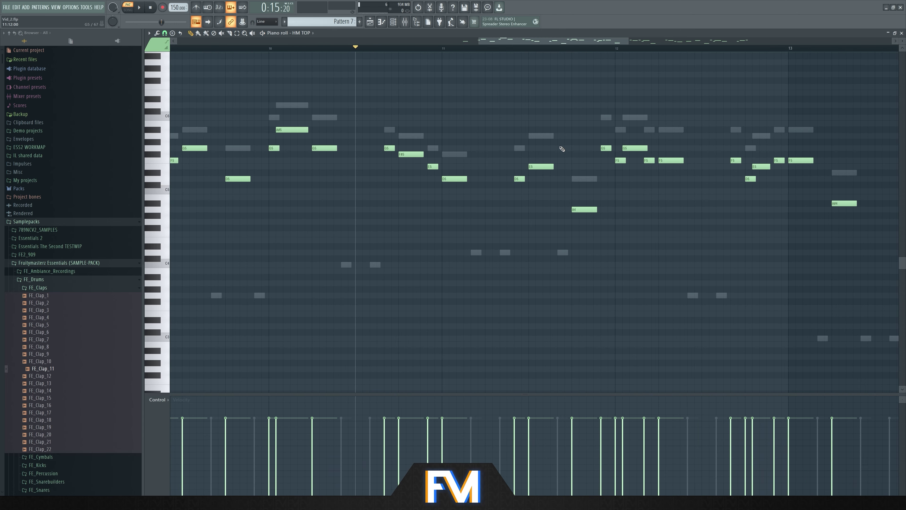
Step: Raise bar 11's long E5 to F#5 and the four notes in the first part of bar 12 to G5, A5, G5 and G5
{"action": "left_click_drag", "start_coordinate": [636, 148], "coordinate": [666, 148]}
{"action": "mouse_move", "coordinate": [582, 209]}
{"action": "left_mouse_down"}
{"action": "mouse_move", "coordinate": [584, 181]}
{"action": "mouse_move", "coordinate": [583, 209]}
{"action": "left_mouse_up"}
{"action": "left_click_drag", "start_coordinate": [544, 166], "coordinate": [541, 155]}
{"action": "key", "text": "space"}
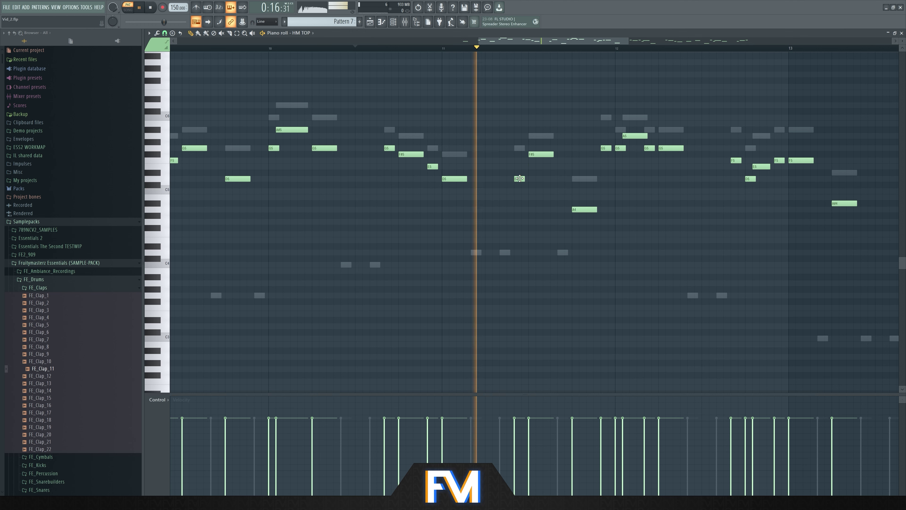
Step: Raise the short D5 in the middle of bar 11 to E5 and replay the passage
{"action": "key", "text": "space"}
{"action": "key", "text": "space"}
{"action": "key", "text": "space"}
{"action": "left_click_drag", "start_coordinate": [519, 178], "coordinate": [519, 172]}
{"action": "key", "text": "space"}
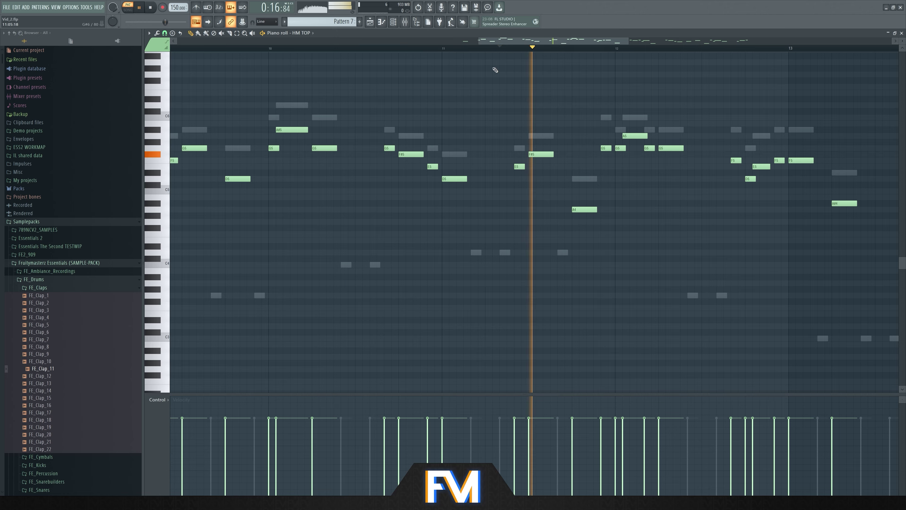
{"action": "scroll", "coordinate": [491, 71], "scroll_direction": "down", "scroll_amount": 2}
{"action": "key", "text": "space"}
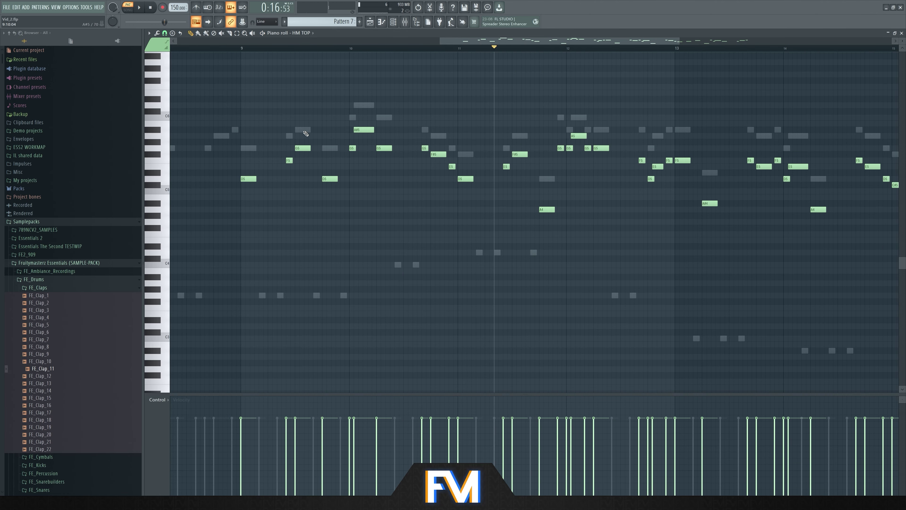
Step: Play the HM TOP harmony from just before bar 9 to check the edited notes
{"action": "left_click", "coordinate": [232, 47]}
{"action": "key", "text": "space"}
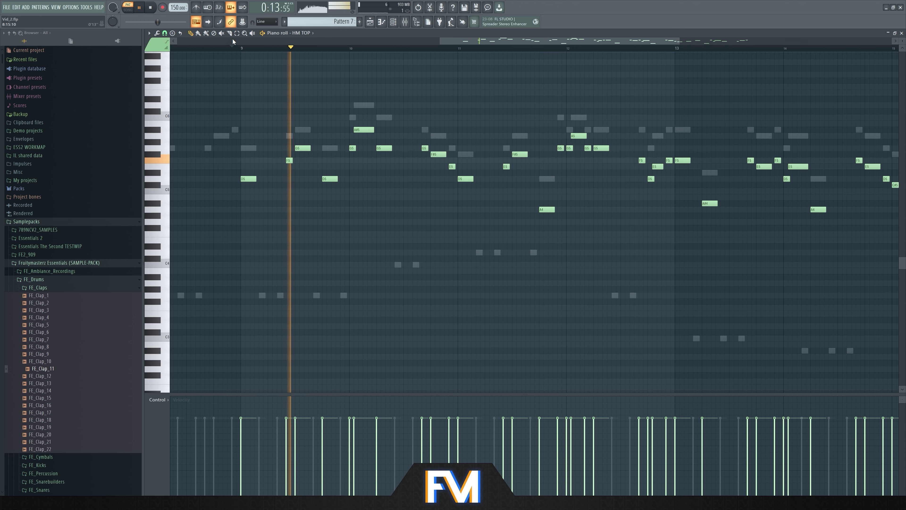
{"action": "key", "text": "space"}
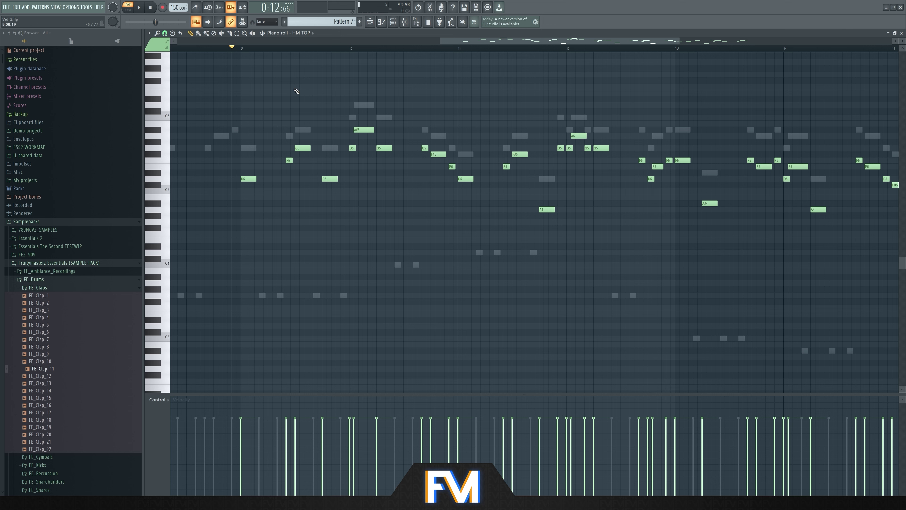
{"action": "key", "text": "space"}
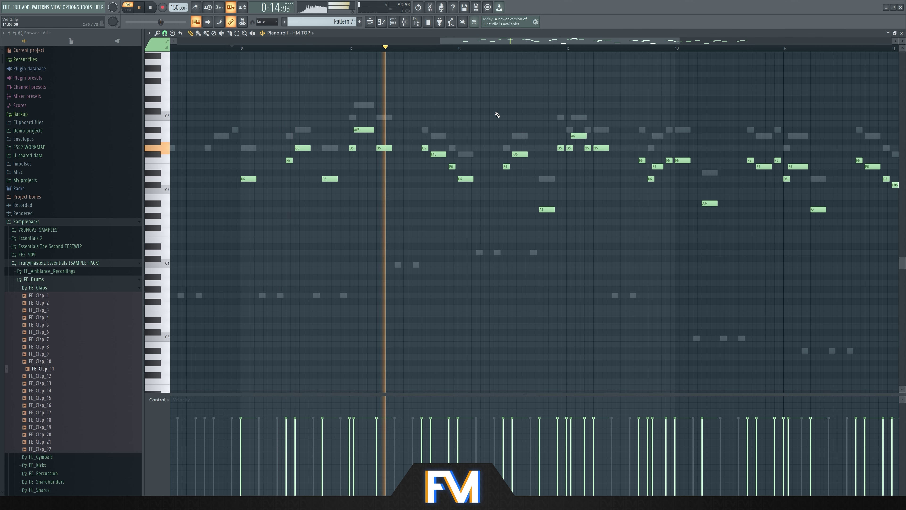
{"action": "scroll", "coordinate": [535, 114], "scroll_direction": "up", "scroll_amount": 1}
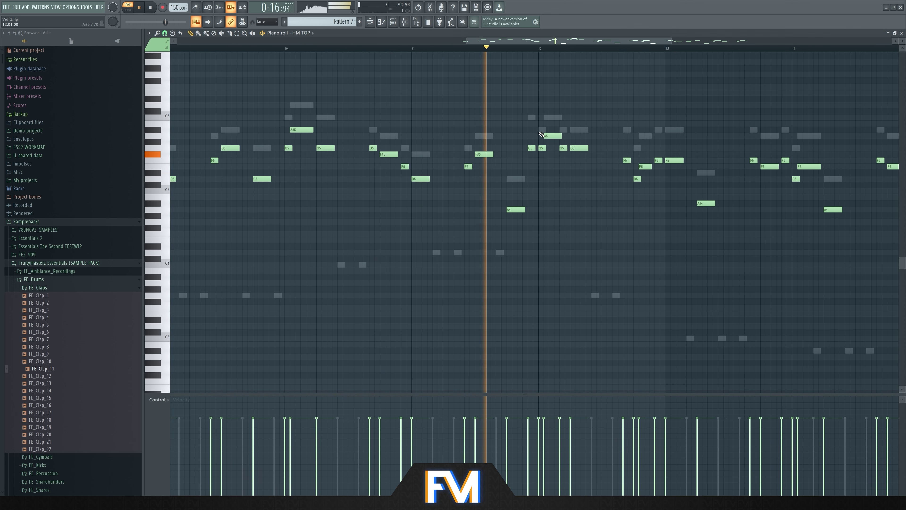
{"action": "key", "text": "space"}
Step: Raise the HM TOP notes from late bar 12 through early bar 14, setting the low notes to C5 and A#4
{"action": "left_click_drag", "start_coordinate": [582, 103], "coordinate": [365, 254]}
{"action": "key", "text": "ctrl+d"}
{"action": "left_click_drag", "start_coordinate": [272, 83], "coordinate": [342, 187]}
{"action": "key", "text": "ctrl+d"}
{"action": "scroll", "coordinate": [534, 123], "scroll_direction": "down", "scroll_amount": 2}
{"action": "scroll", "coordinate": [546, 97], "scroll_direction": "up", "scroll_amount": 3}
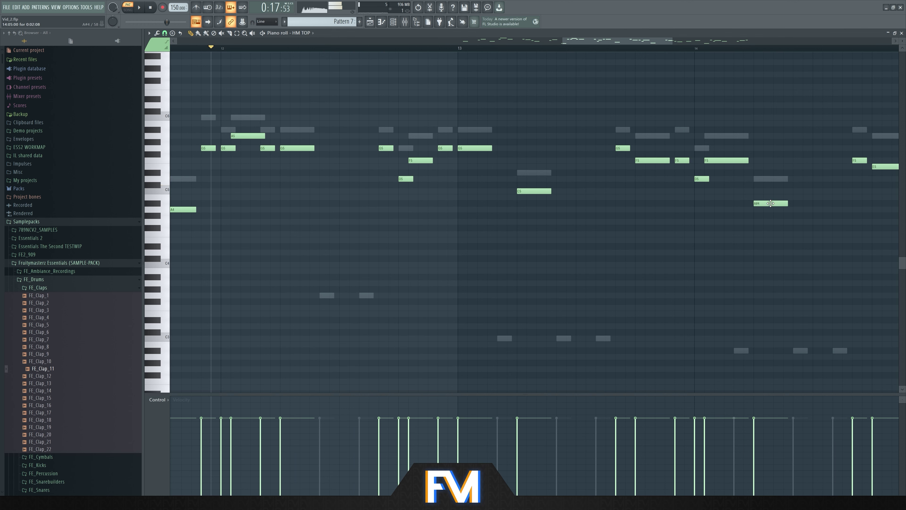
Step: Play the edited harmony from just before bar 12 into bar 13
{"action": "scroll", "coordinate": [653, 212], "scroll_direction": "down", "scroll_amount": 3}
{"action": "scroll", "coordinate": [701, 223], "scroll_direction": "up", "scroll_amount": 3}
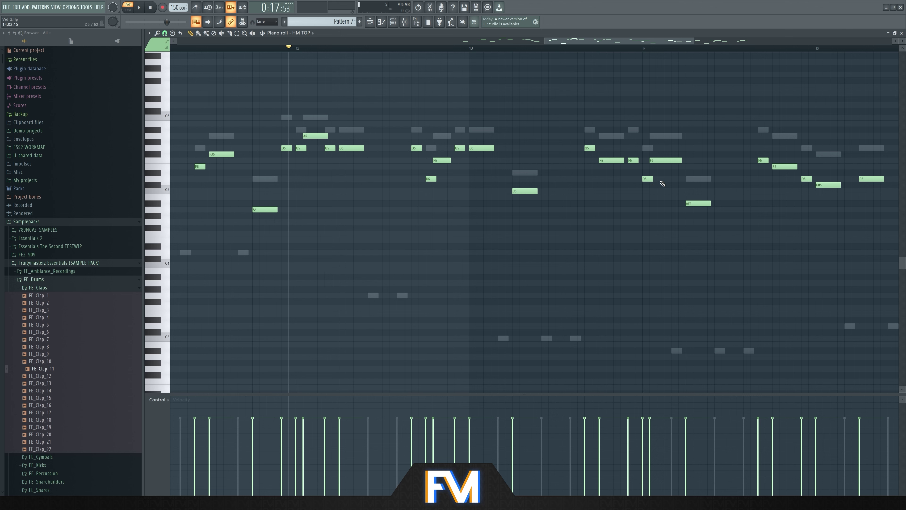
{"action": "left_click", "coordinate": [646, 178]}
{"action": "key", "text": "space"}
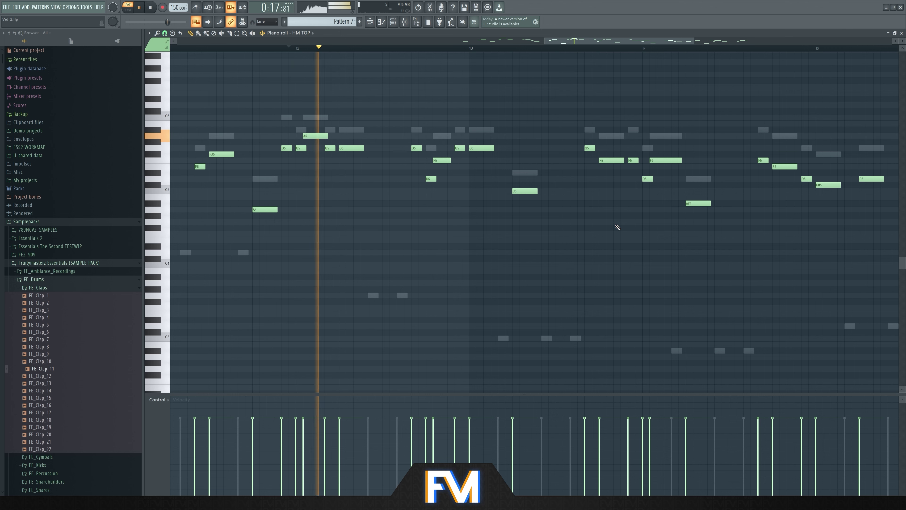
{"action": "scroll", "coordinate": [583, 235], "scroll_direction": "down", "scroll_amount": 1}
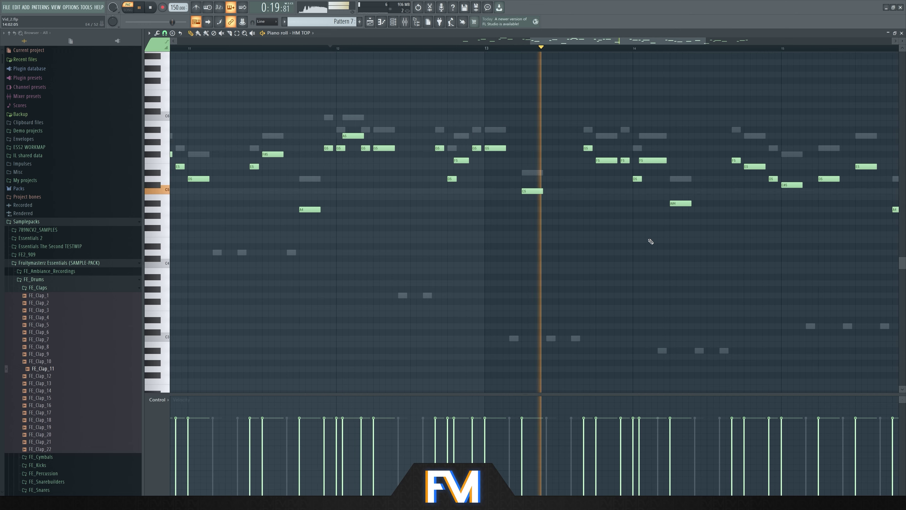
{"action": "key", "text": "space"}
Step: Raise the short F5 just before bar 14 to G5 and replay the passage from late bar 13
{"action": "left_click", "coordinate": [576, 47]}
{"action": "scroll", "coordinate": [628, 160], "scroll_direction": "up", "scroll_amount": 4}
{"action": "left_click_drag", "start_coordinate": [630, 160], "coordinate": [671, 160]}
{"action": "key", "text": "space"}
{"action": "key", "text": "space"}
{"action": "key", "text": "space"}
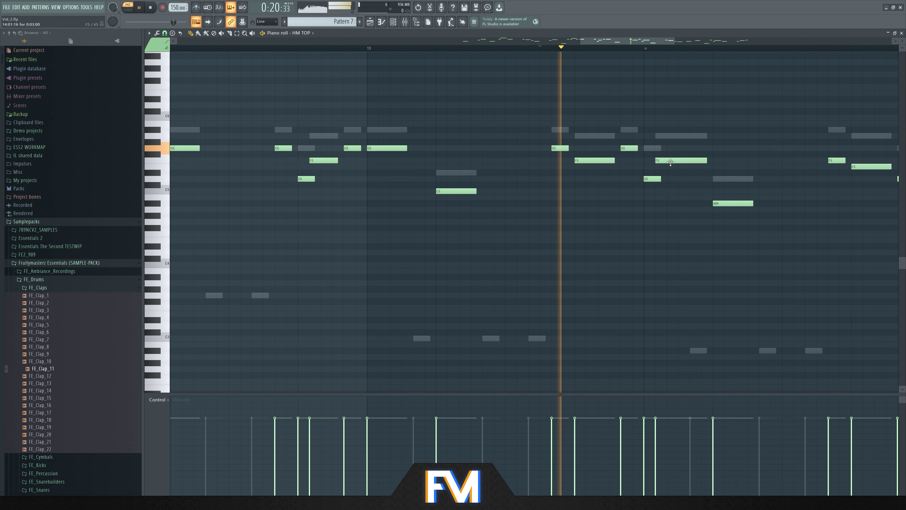
{"action": "key", "text": "space"}
{"action": "left_click", "coordinate": [657, 161]}
{"action": "key", "text": "space"}
{"action": "key", "text": "space"}
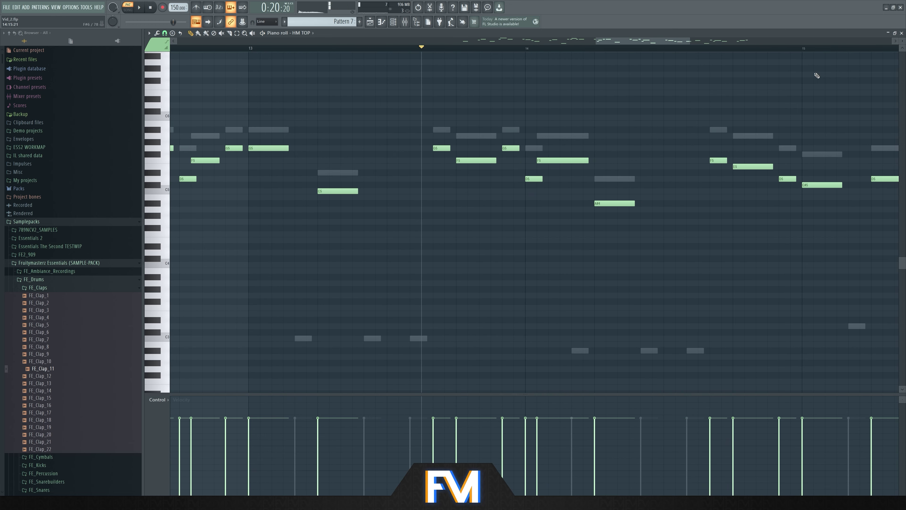
Step: Reopen the HM TOP notes and play the whole harmony from just before bar 9
{"action": "left_click", "coordinate": [901, 33]}
{"action": "left_click", "coordinate": [307, 120]}
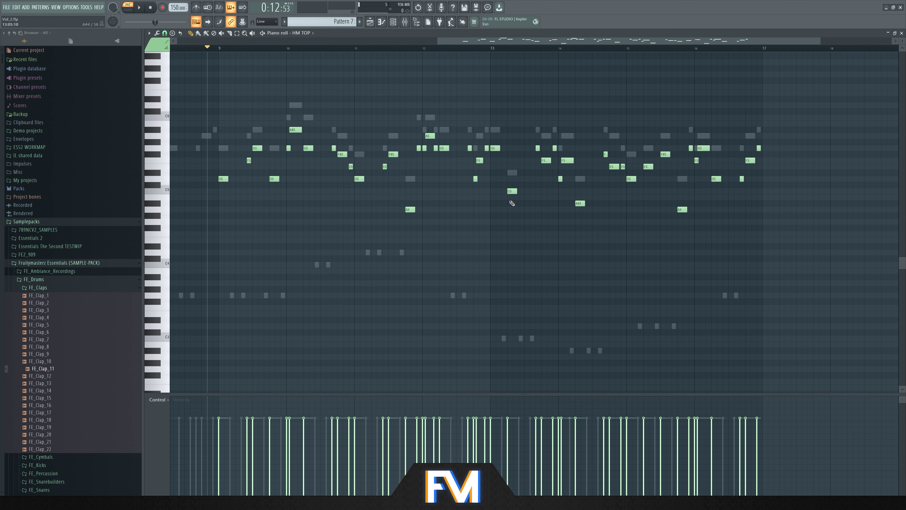
{"action": "key", "text": "space"}
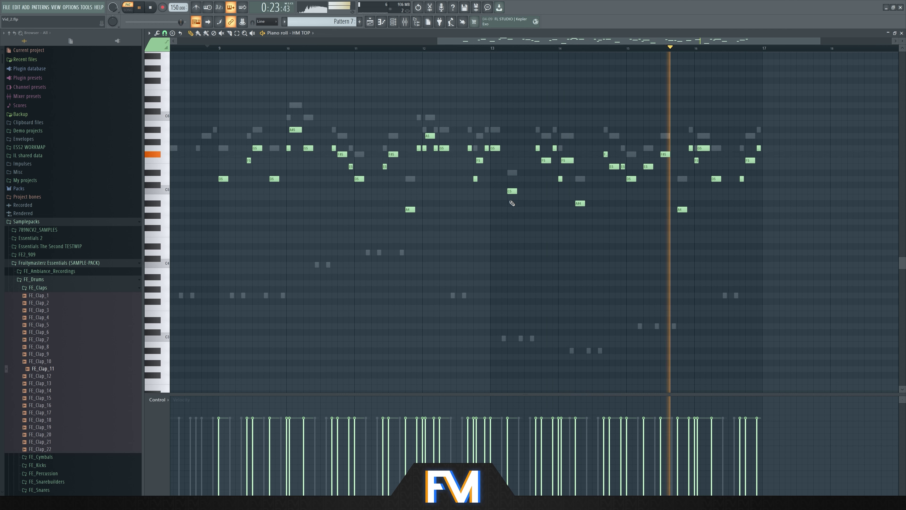
{"action": "key", "text": "space"}
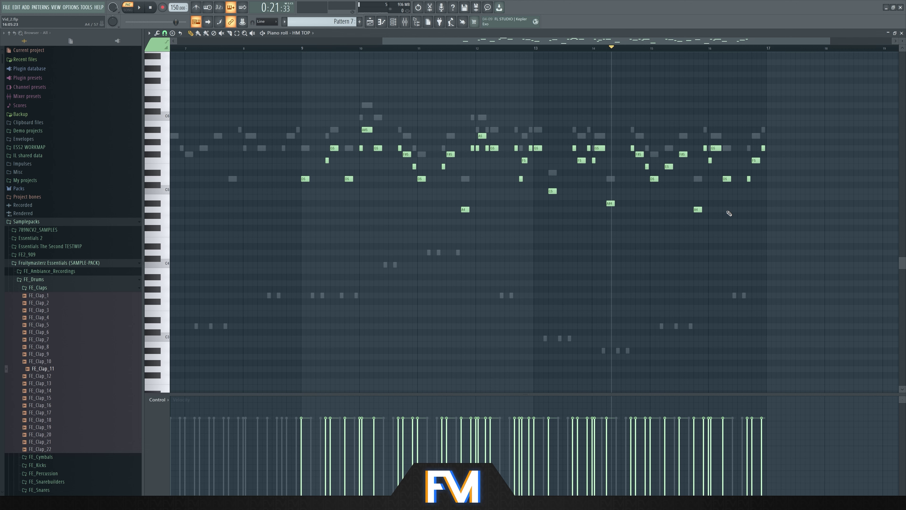
Step: Replace the Main Melody notes in Pattern 7 with the Main Chords notes and reopen the HM TOP harmony
{"action": "left_click", "coordinate": [902, 33]}
{"action": "scroll", "coordinate": [339, 22], "scroll_direction": "up", "scroll_amount": 1}
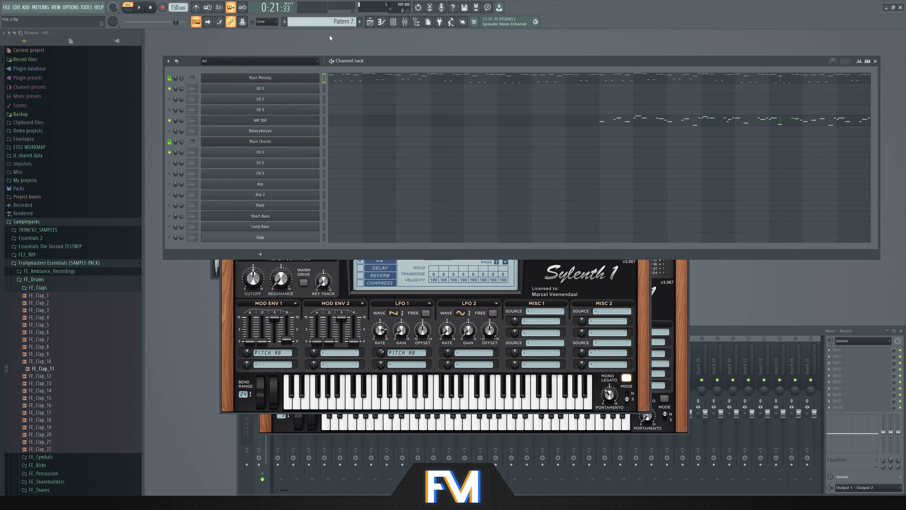
{"action": "scroll", "coordinate": [338, 22], "scroll_direction": "down", "scroll_amount": 1}
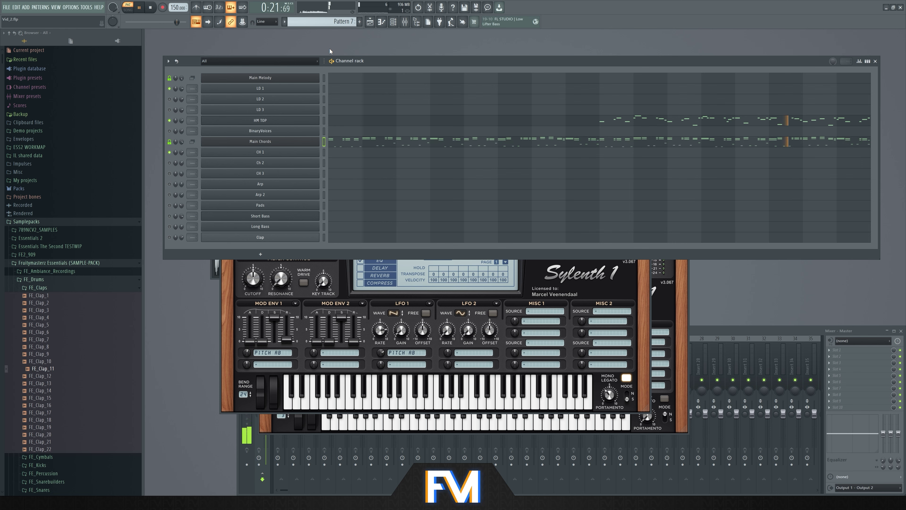
{"action": "left_click", "coordinate": [580, 123]}
{"action": "scroll", "coordinate": [712, 145], "scroll_direction": "up", "scroll_amount": 1}
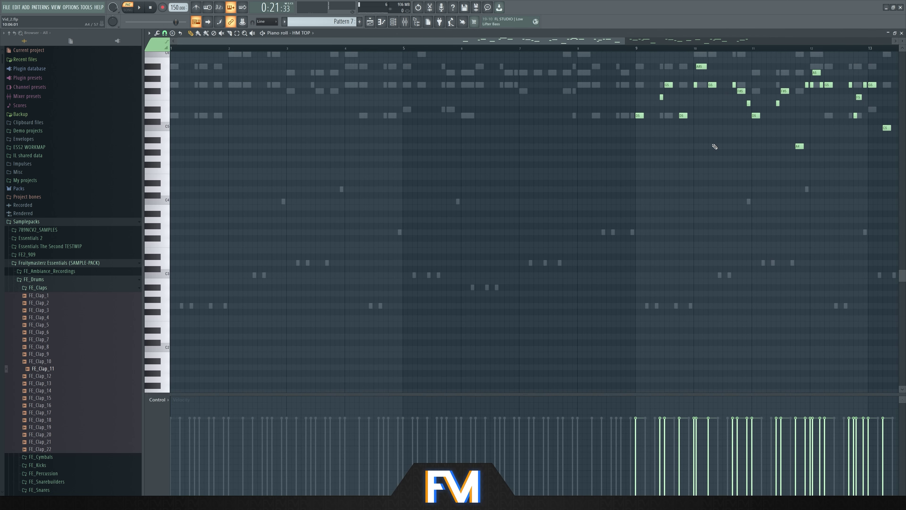
Step: Play the HM TOP harmony from bar 9 to check it against the Main Chords notes
{"action": "scroll", "coordinate": [686, 175], "scroll_direction": "up", "scroll_amount": 2}
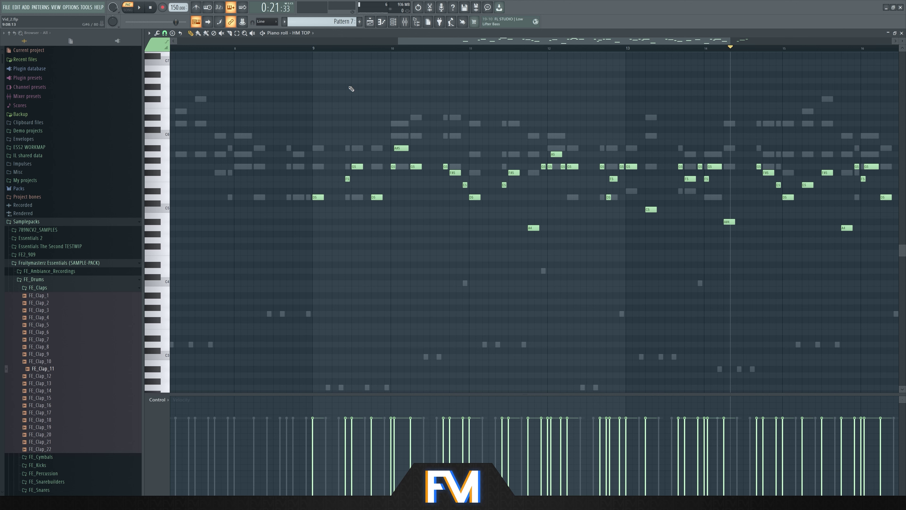
{"action": "left_click", "coordinate": [313, 49]}
{"action": "key", "text": "space"}
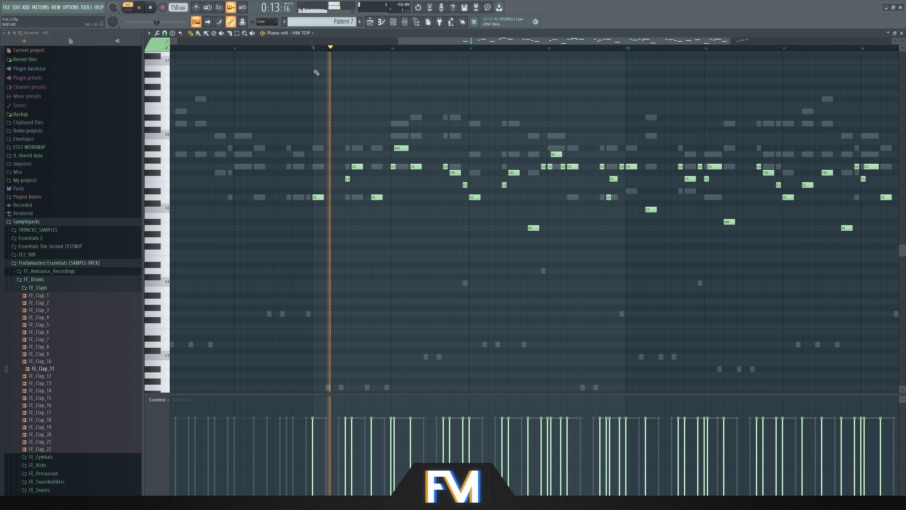
{"action": "scroll", "coordinate": [444, 165], "scroll_direction": "up", "scroll_amount": 2}
{"action": "key", "text": "space"}
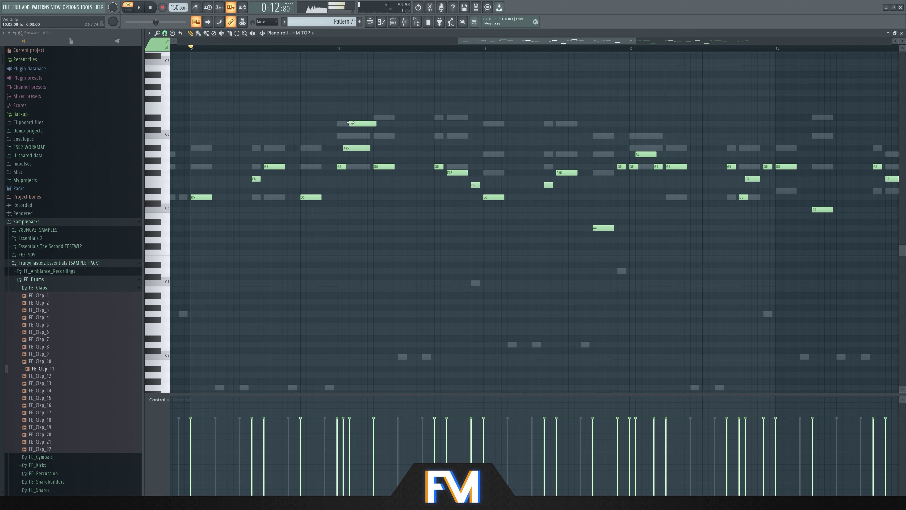
Step: Raise the A#5 at the start of bar 10 to C6 and play the passage from bar 9
{"action": "mouse_move", "coordinate": [355, 147]}
{"action": "left_mouse_down"}
{"action": "mouse_move", "coordinate": [355, 129]}
{"action": "mouse_move", "coordinate": [360, 142]}
{"action": "left_mouse_up"}
{"action": "key", "text": "ctrl+z"}
{"action": "key", "text": "space"}
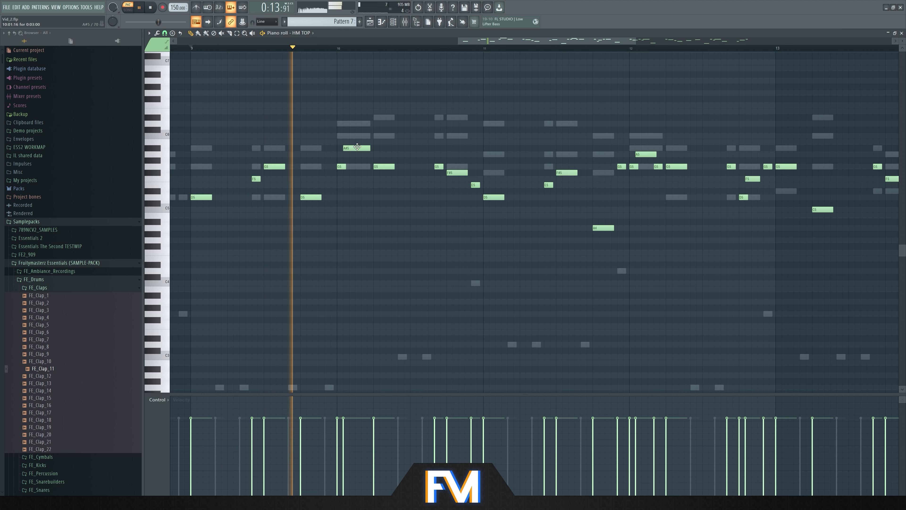
{"action": "key", "text": "space"}
{"action": "left_click_drag", "start_coordinate": [357, 148], "coordinate": [357, 136]}
{"action": "key", "text": "space"}
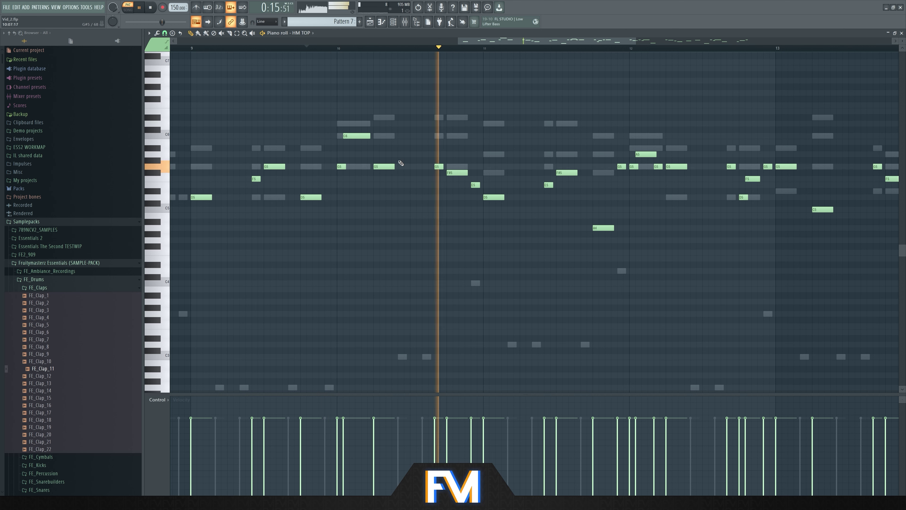
Step: Raise the F#5 and the short E5 at the end of bar 10 to G5 and replay the end of the bar
{"action": "left_click_drag", "start_coordinate": [450, 171], "coordinate": [477, 169]}
{"action": "key", "text": "space"}
{"action": "key", "text": "space"}
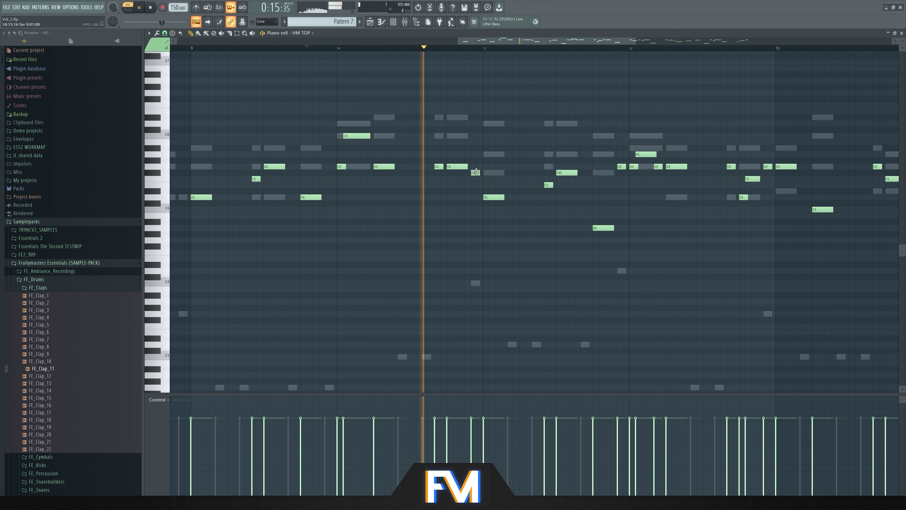
{"action": "key", "text": "space"}
{"action": "left_click_drag", "start_coordinate": [476, 172], "coordinate": [476, 167]}
{"action": "left_click", "coordinate": [423, 48]}
{"action": "key", "text": "space"}
{"action": "scroll", "coordinate": [455, 99], "scroll_direction": "down", "scroll_amount": 2}
{"action": "scroll", "coordinate": [568, 123], "scroll_direction": "up", "scroll_amount": 3}
{"action": "key", "text": "space"}
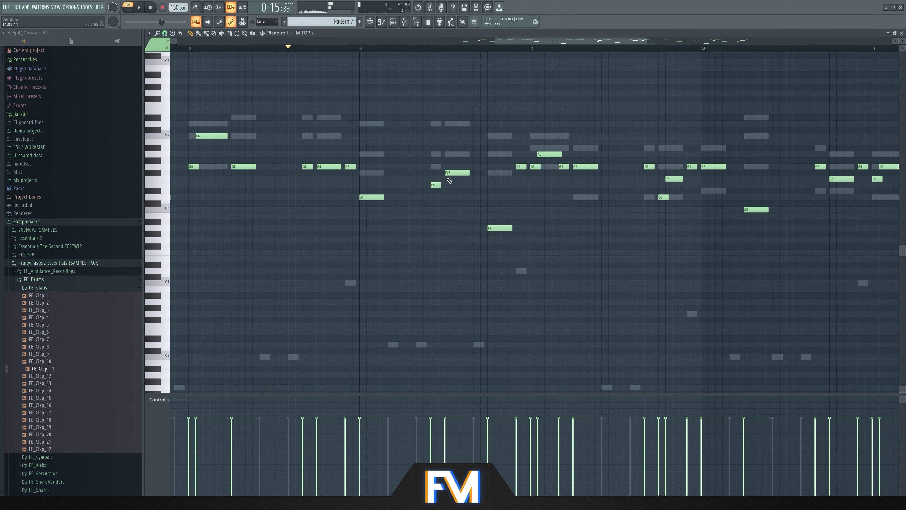
Step: Try the short E5 in the middle of bar 11 at F5 and play the passage
{"action": "left_click", "coordinate": [433, 186]}
{"action": "key", "text": "space"}
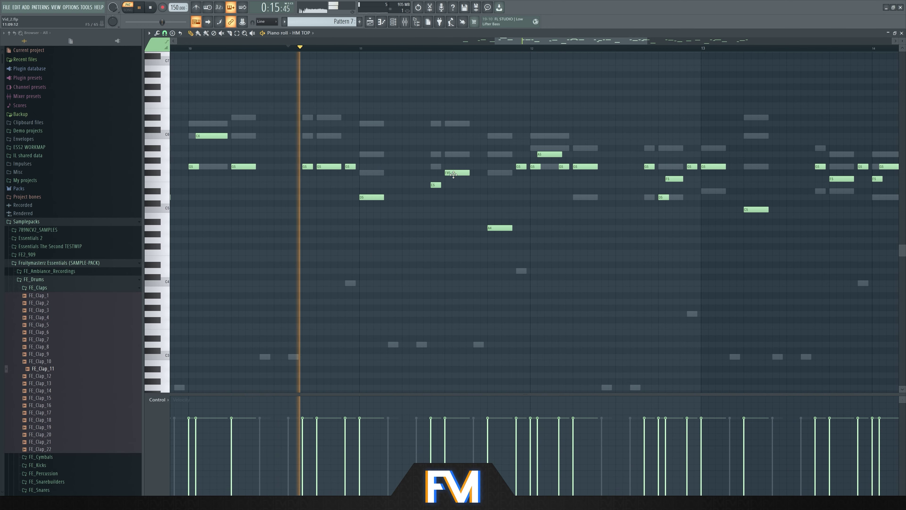
{"action": "key", "text": "space"}
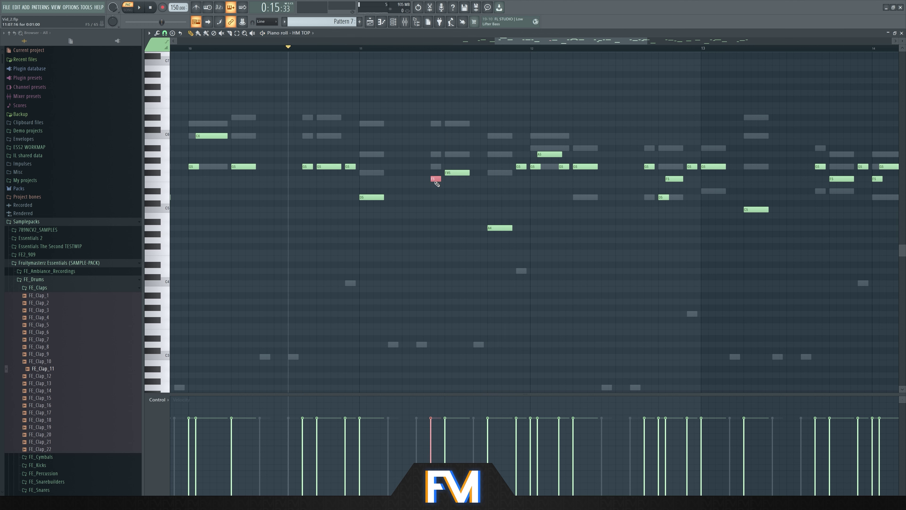
{"action": "key", "text": "space"}
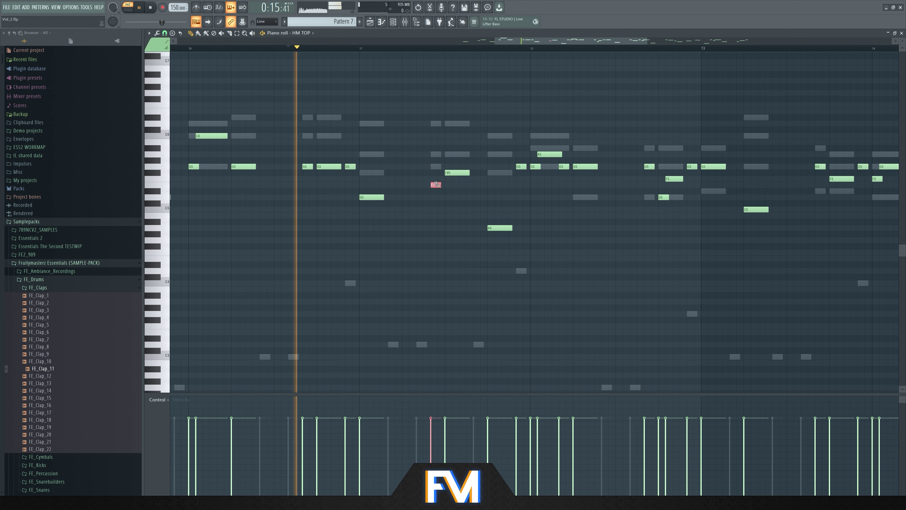
{"action": "scroll", "coordinate": [536, 216], "scroll_direction": "up", "scroll_amount": 2, "text": "ctrl"}
{"action": "key", "text": "space"}
Step: Try the A4 late in bar 11 an octave higher
{"action": "left_click", "coordinate": [384, 228], "text": "ctrl"}
{"action": "key", "text": "ctrl+Up"}
{"action": "key", "text": "ctrl+Down"}
{"action": "key", "text": "ctrl+d"}
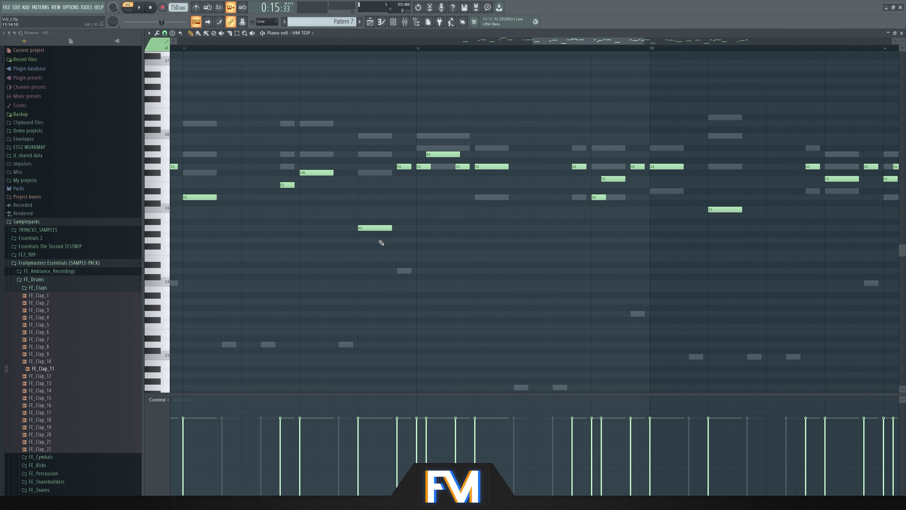
{"action": "left_click", "coordinate": [375, 228], "text": "ctrl"}
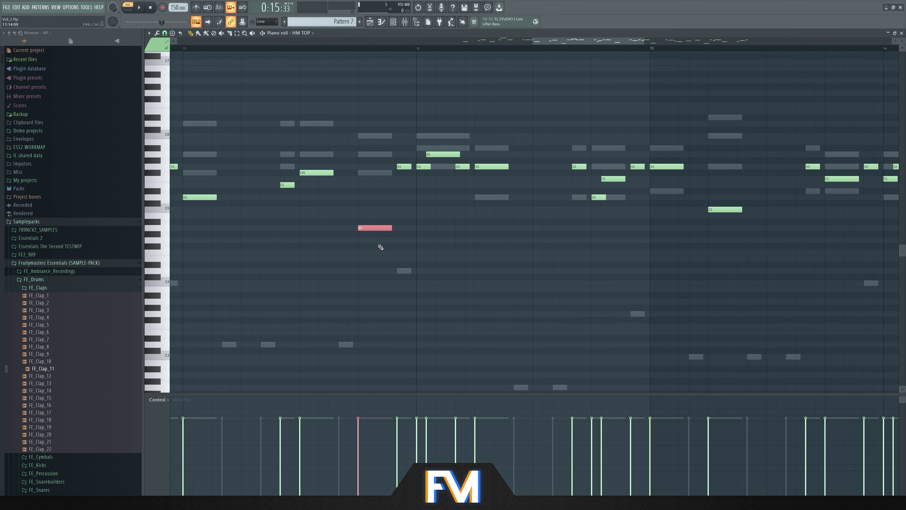
{"action": "key", "text": "ctrl+Up"}
{"action": "key", "text": "ctrl+Down"}
{"action": "key", "text": "ctrl+d"}
Step: Lower the short G5 just before bar 12 to F#5, raise the A5 in bar 12 to A#5, and replay the passage
{"action": "key", "text": "space"}
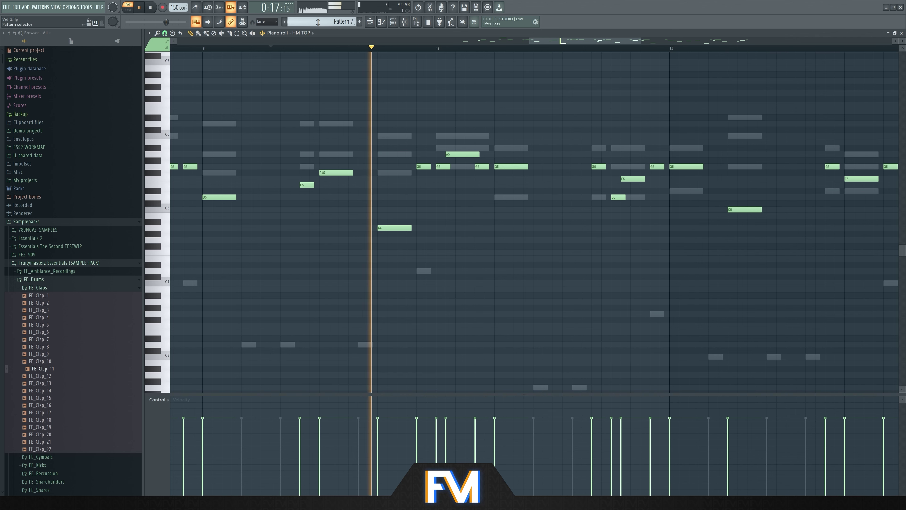
{"action": "key", "text": "space"}
{"action": "left_click_drag", "start_coordinate": [424, 166], "coordinate": [459, 148]}
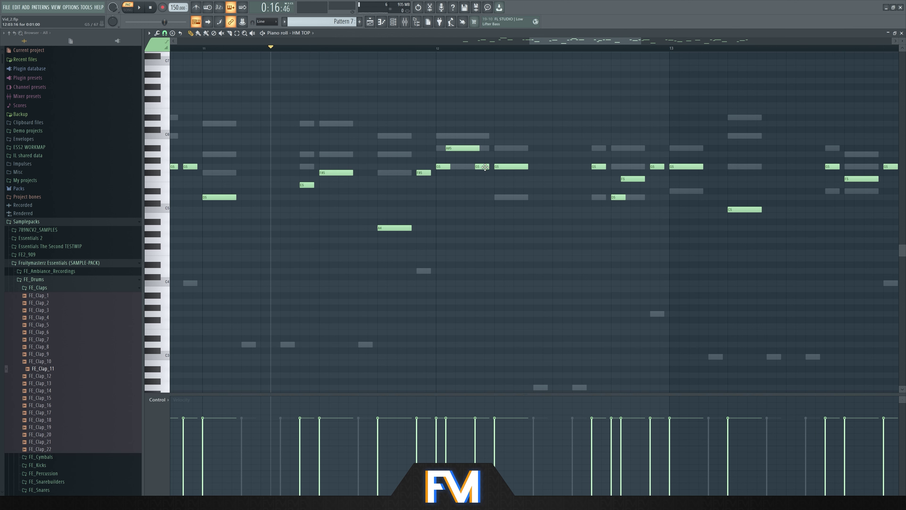
{"action": "key", "text": "space"}
{"action": "key", "text": "space"}
Step: Raise the two short G5 notes around the A#5 in bar 12 to A5
{"action": "left_click", "coordinate": [384, 160]}
{"action": "left_click_drag", "start_coordinate": [385, 156], "coordinate": [424, 154]}
{"action": "key", "text": "space"}
{"action": "key", "text": "space"}
{"action": "left_click_drag", "start_coordinate": [441, 155], "coordinate": [381, 154]}
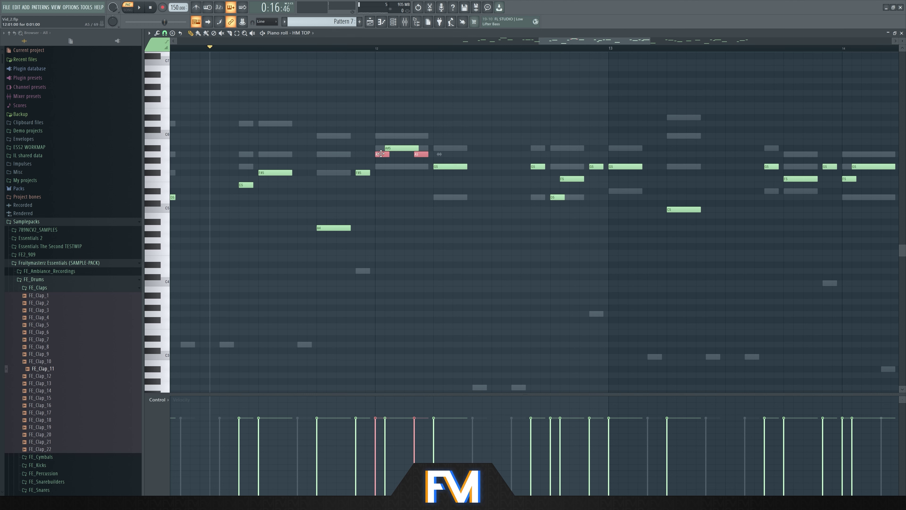
Step: Try the two short A5 notes in bar 12 at G5 and compare both versions by playing them
{"action": "key", "text": "shift+Down"}
{"action": "key", "text": "shift+Down"}
{"action": "key", "text": "space"}
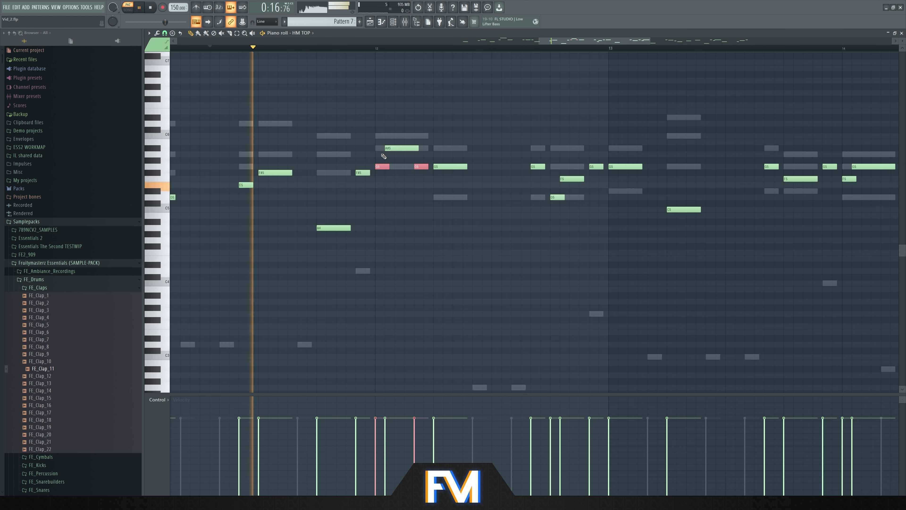
{"action": "key", "text": "space"}
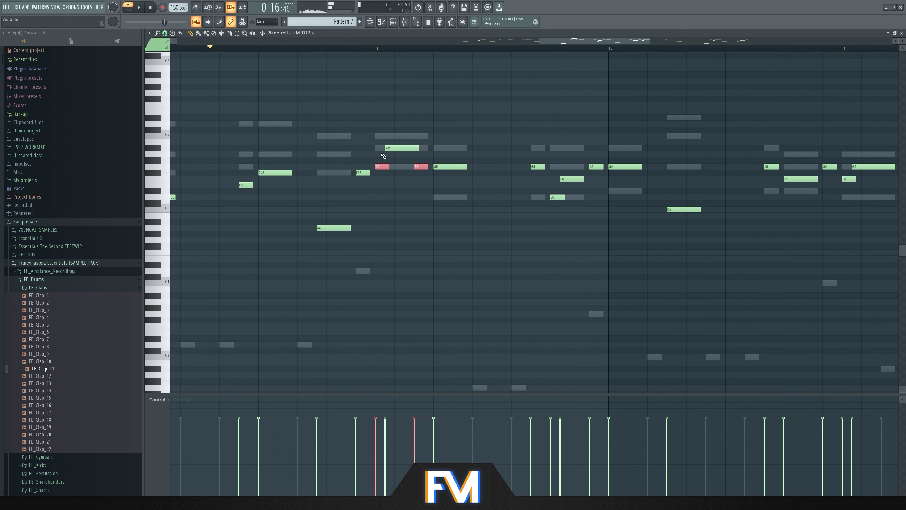
{"action": "key", "text": "shift+Up"}
{"action": "key", "text": "shift+Up"}
{"action": "key", "text": "space"}
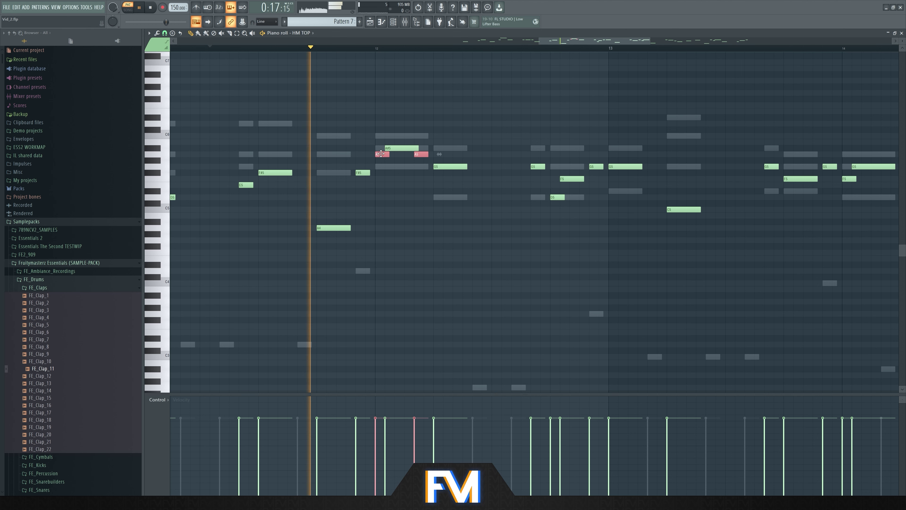
{"action": "key", "text": "space"}
Step: Play the end of the HM TOP harmony from late bar 15
{"action": "left_click", "coordinate": [449, 103]}
{"action": "left_click", "coordinate": [505, 50]}
{"action": "key", "text": "space"}
{"action": "key", "text": "space"}
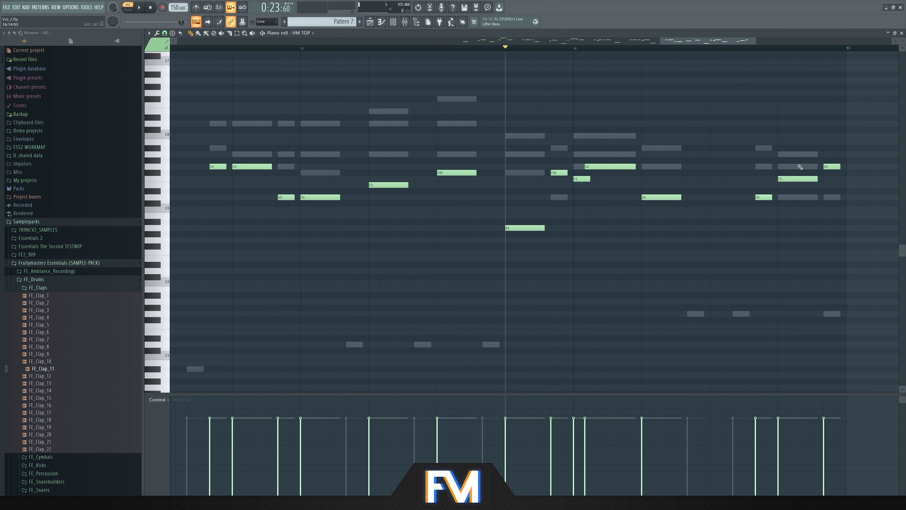
Step: Lower the G5 in the last long Main Chords chord of bar 16 to F5 and play the ending
{"action": "double_click", "coordinate": [801, 167]}
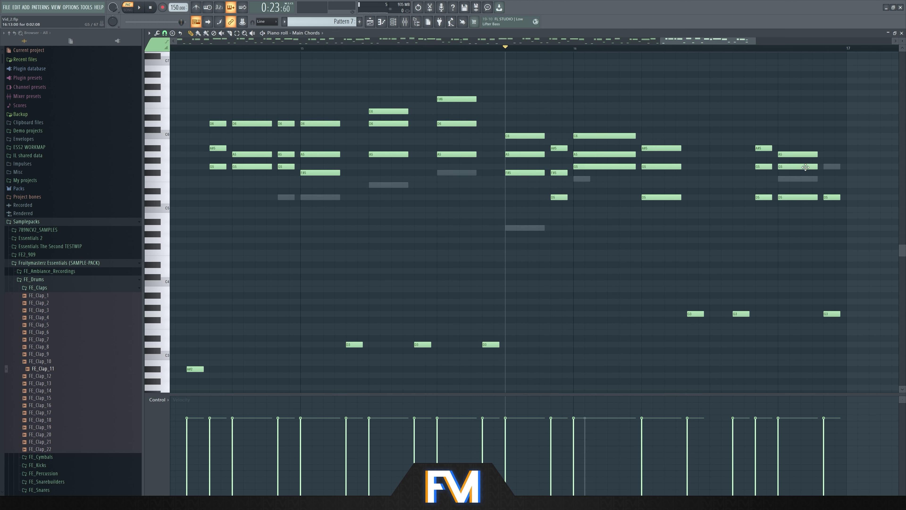
{"action": "left_click_drag", "start_coordinate": [806, 167], "coordinate": [805, 180]}
{"action": "key", "text": "space"}
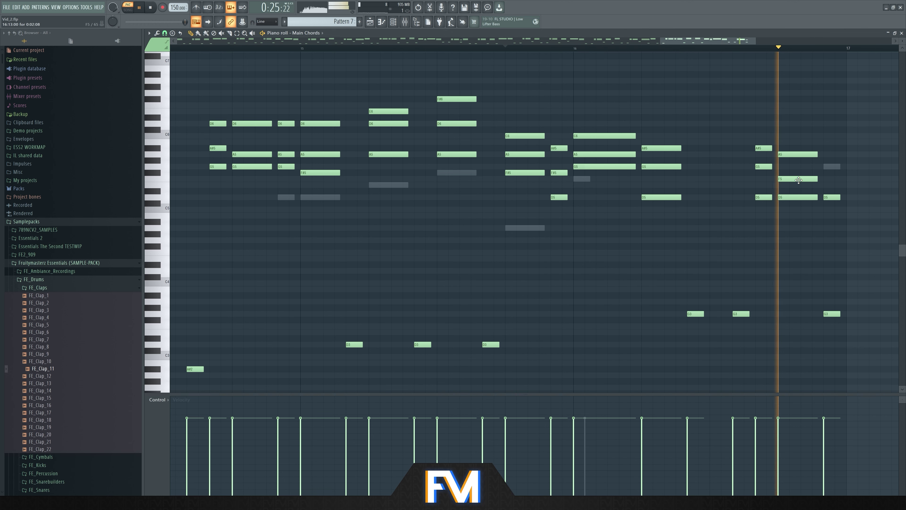
{"action": "key", "text": "space"}
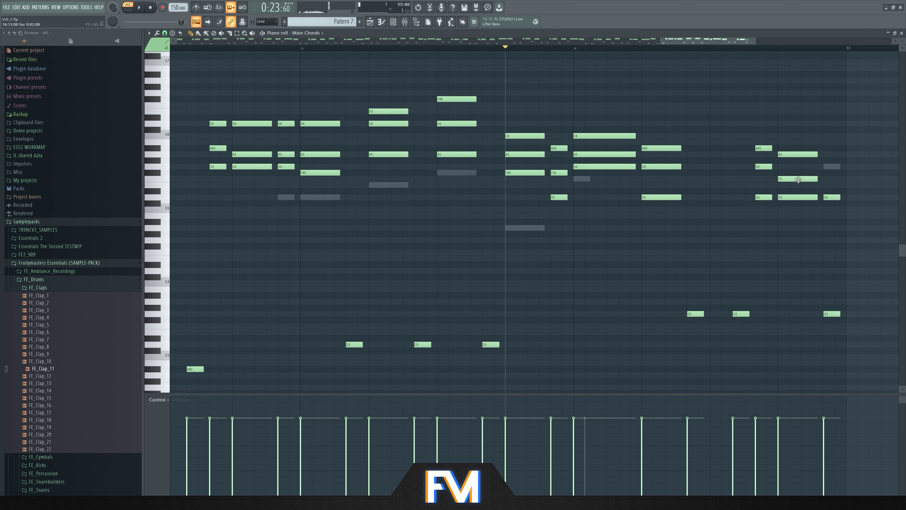
Step: Return to the HM TOP notes and replay the ending from late bar 15
{"action": "double_click", "coordinate": [829, 166]}
{"action": "key", "text": "space"}
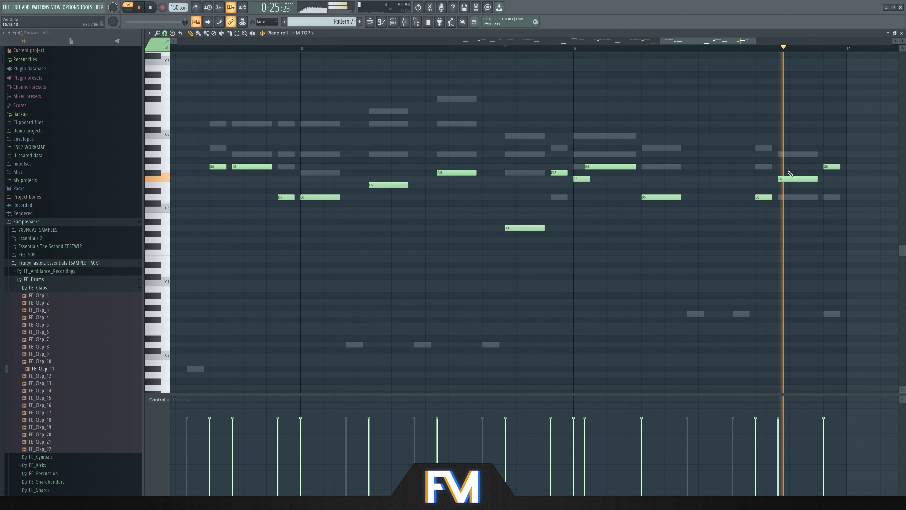
{"action": "scroll", "coordinate": [710, 125], "scroll_direction": "down", "scroll_amount": 8, "text": "ctrl"}
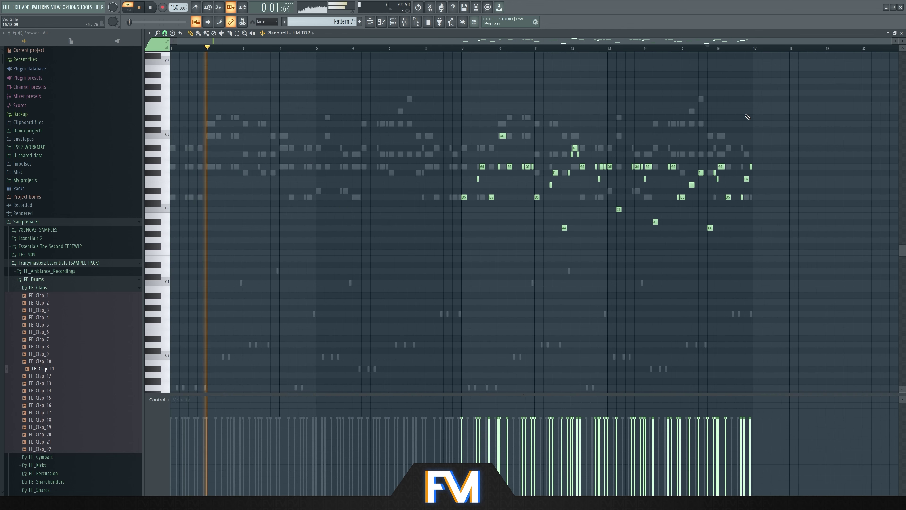
{"action": "key", "text": "space"}
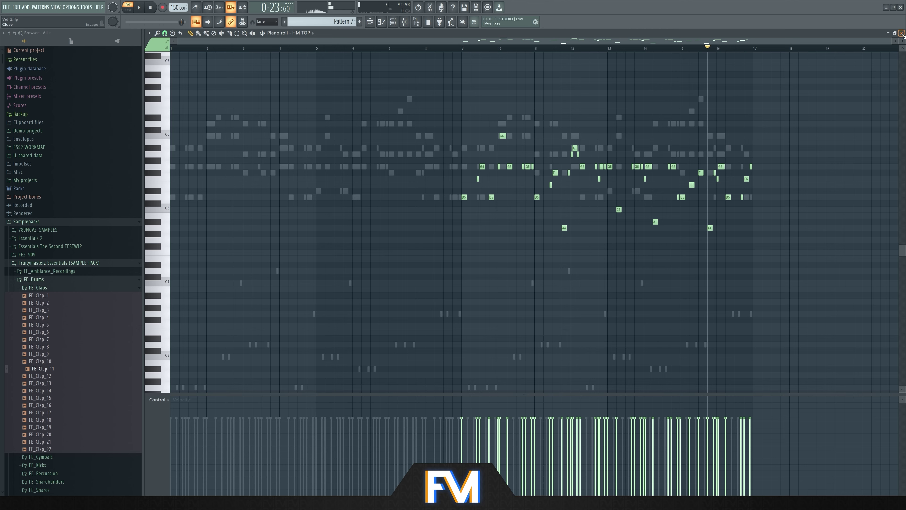
Step: Place Pattern 7 on Track 4 of the Playlist from bar 1 and play the arrangement
{"action": "left_click", "coordinate": [901, 33]}
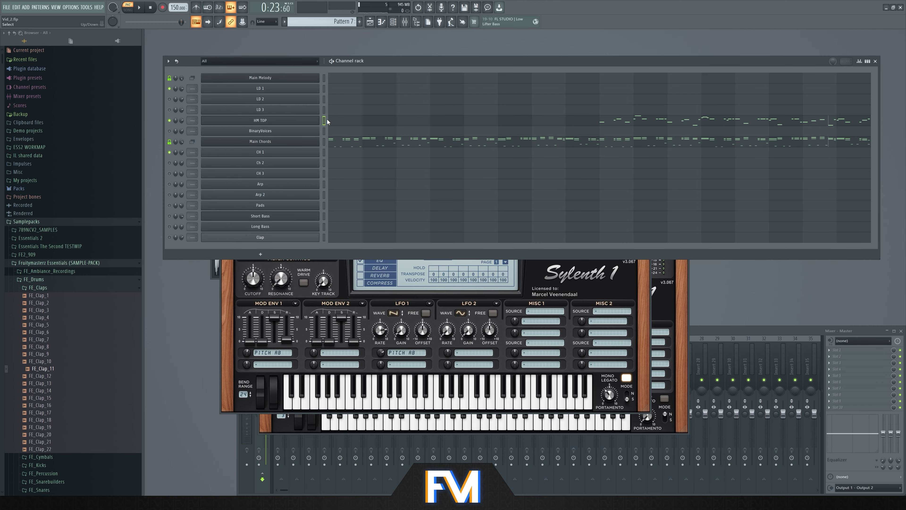
{"action": "left_click", "coordinate": [56, 7]}
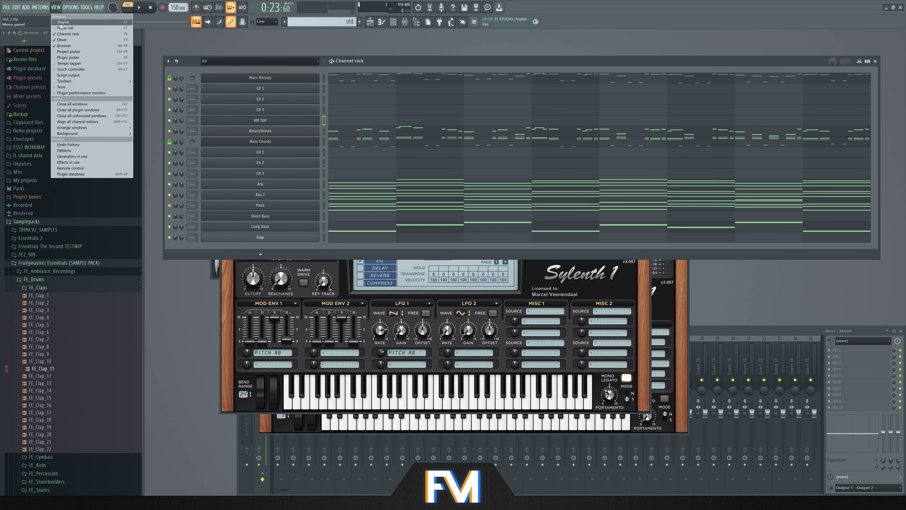
{"action": "left_click", "coordinate": [68, 30]}
{"action": "left_click_drag", "start_coordinate": [331, 119], "coordinate": [248, 117]}
{"action": "right_click", "coordinate": [265, 116]}
{"action": "left_click", "coordinate": [157, 106]}
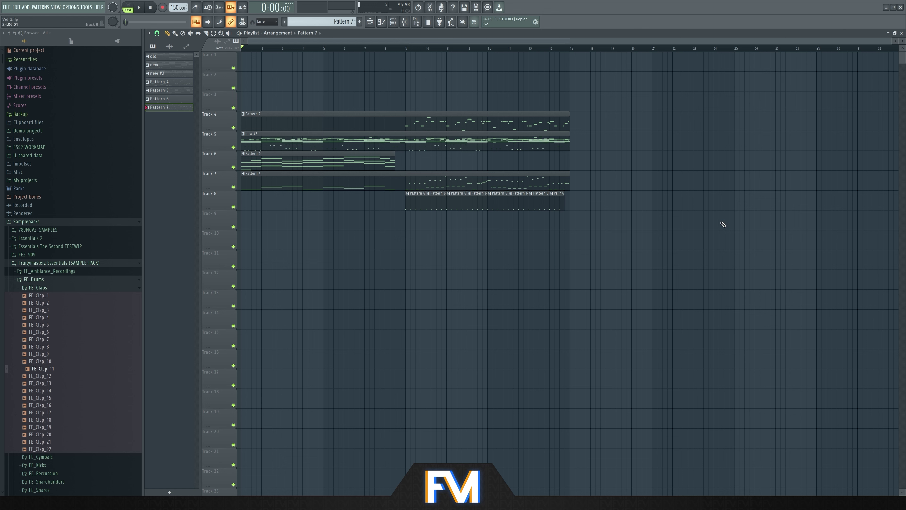
{"action": "key", "text": "space"}
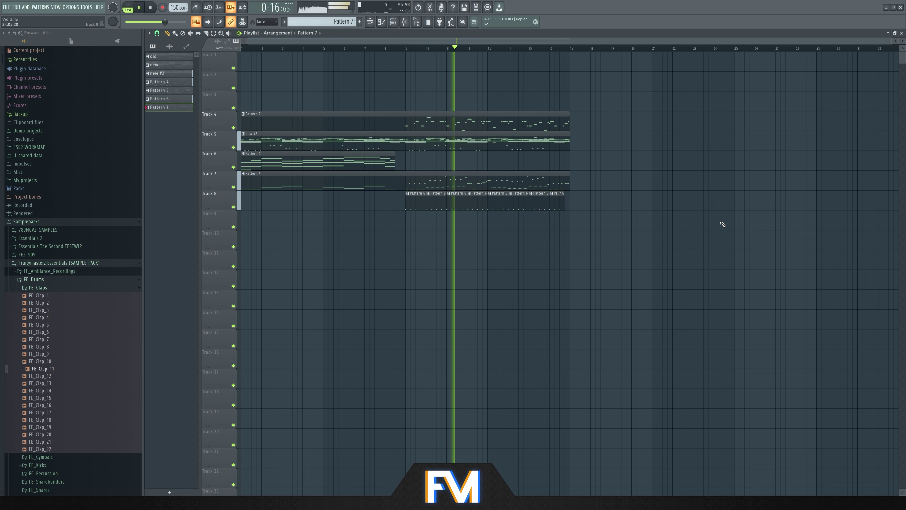
{"action": "left_click", "coordinate": [150, 8]}
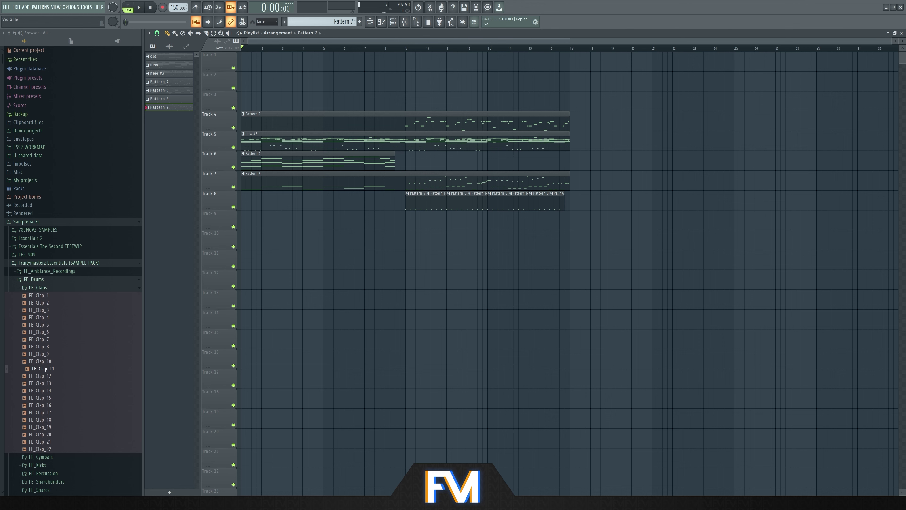
Step: In HM TOP bar 9, delete the G5 just after the first D5 and add a G5 above the second D5
{"action": "left_click", "coordinate": [901, 33]}
{"action": "double_click", "coordinate": [603, 66]}
{"action": "right_click", "coordinate": [441, 204]}
{"action": "scroll", "coordinate": [437, 203], "scroll_direction": "up", "scroll_amount": 3, "text": "ctrl"}
{"action": "right_click", "coordinate": [468, 166]}
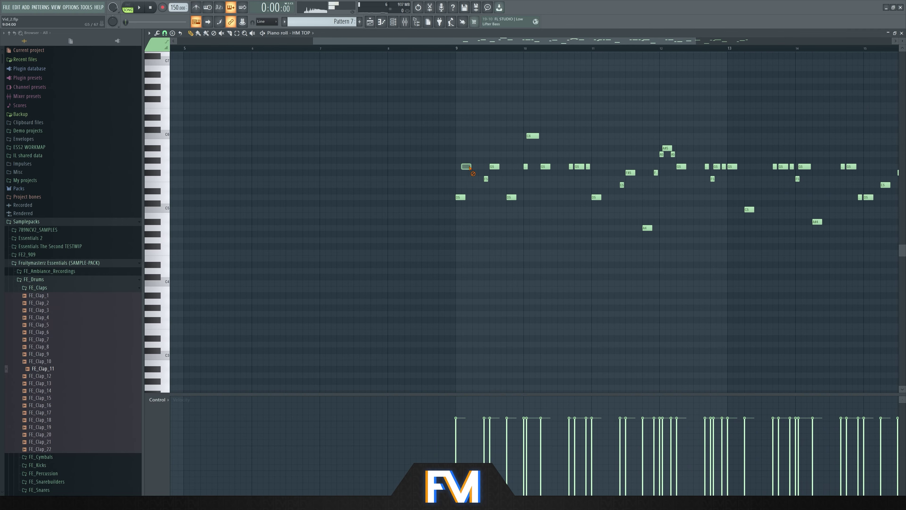
{"action": "left_click", "coordinate": [503, 142]}
{"action": "left_click_drag", "start_coordinate": [505, 135], "coordinate": [506, 164]}
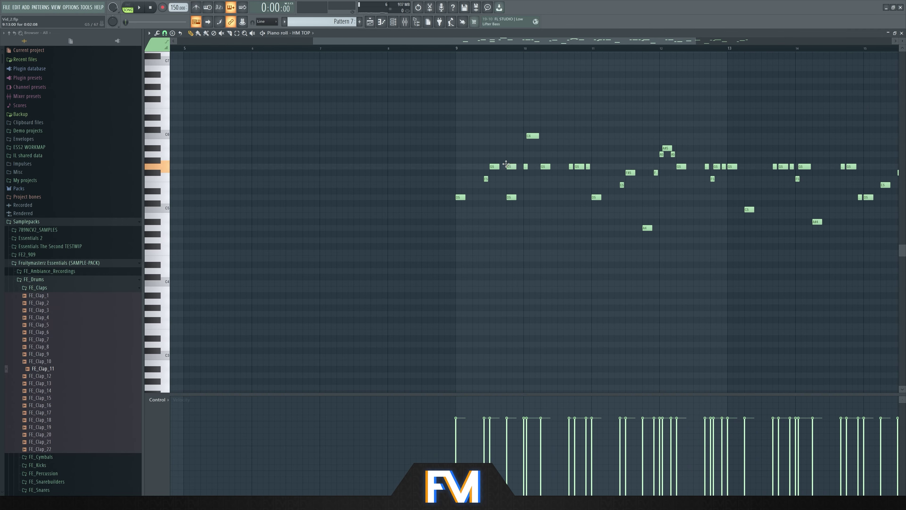
{"action": "scroll", "coordinate": [468, 111], "scroll_direction": "down", "scroll_amount": 3, "text": "ctrl"}
{"action": "left_click", "coordinate": [902, 33]}
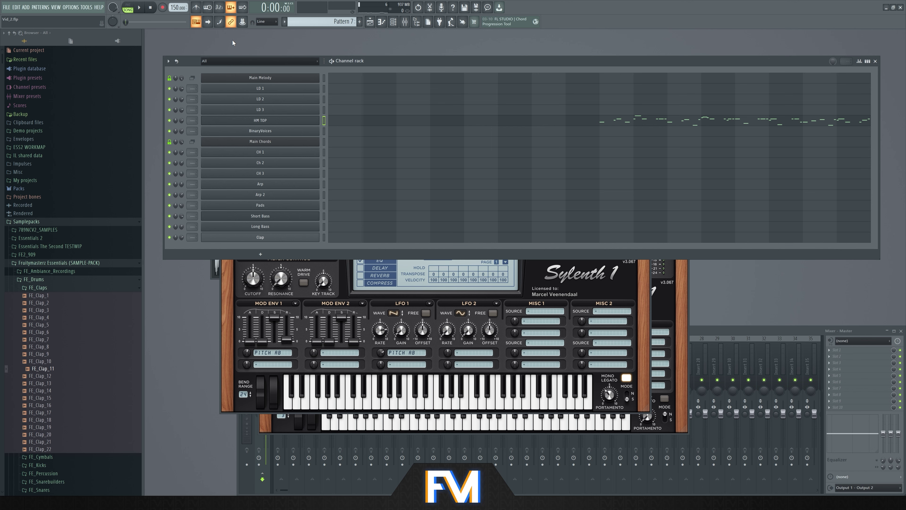
Step: Look through the patterns and select Pattern 4
{"action": "scroll", "coordinate": [346, 22], "scroll_direction": "down", "scroll_amount": 3}
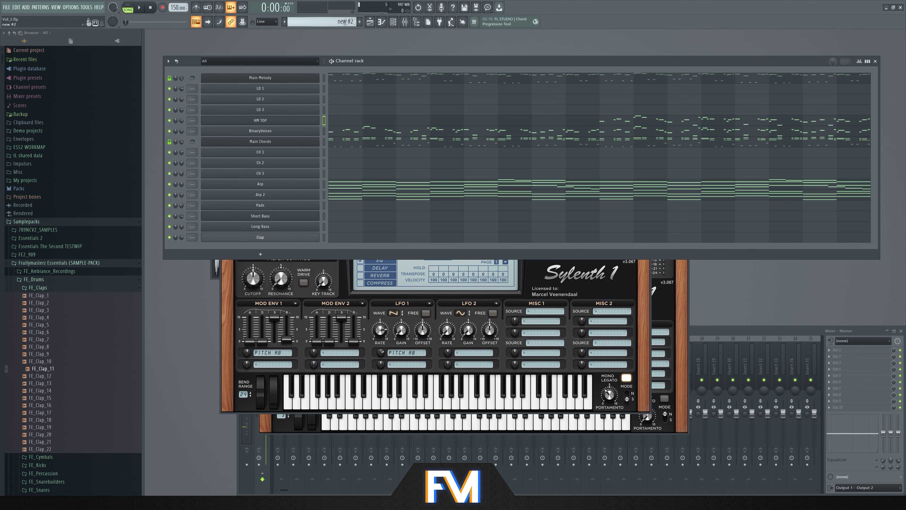
{"action": "scroll", "coordinate": [341, 23], "scroll_direction": "up", "scroll_amount": 3}
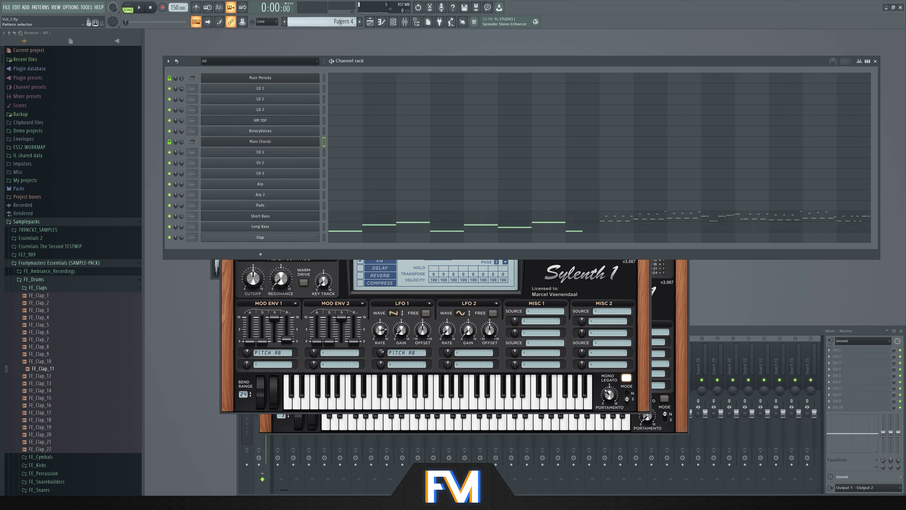
Step: Play Pattern 7 while examining the Main Chords and HM TOP notes, and move playback to just before bar 9
{"action": "key", "text": "space"}
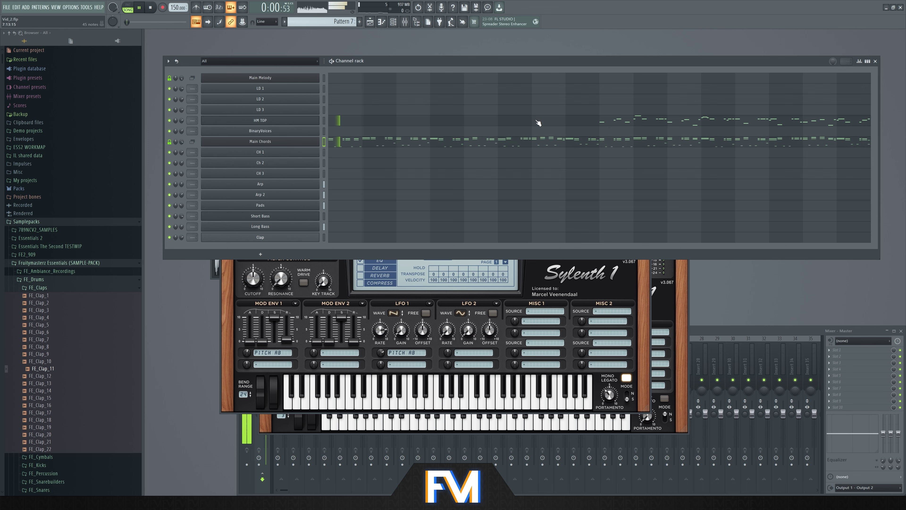
{"action": "key", "text": "l"}
{"action": "left_click", "coordinate": [615, 142]}
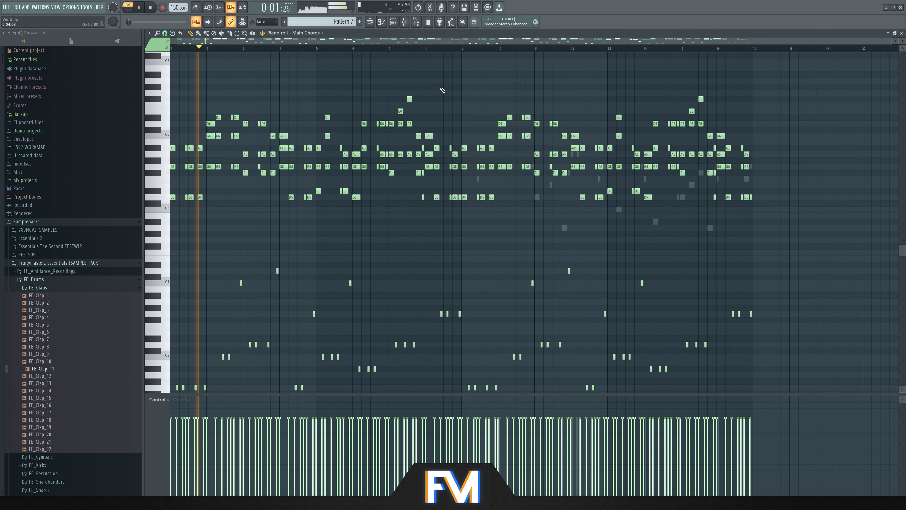
{"action": "key", "text": "space"}
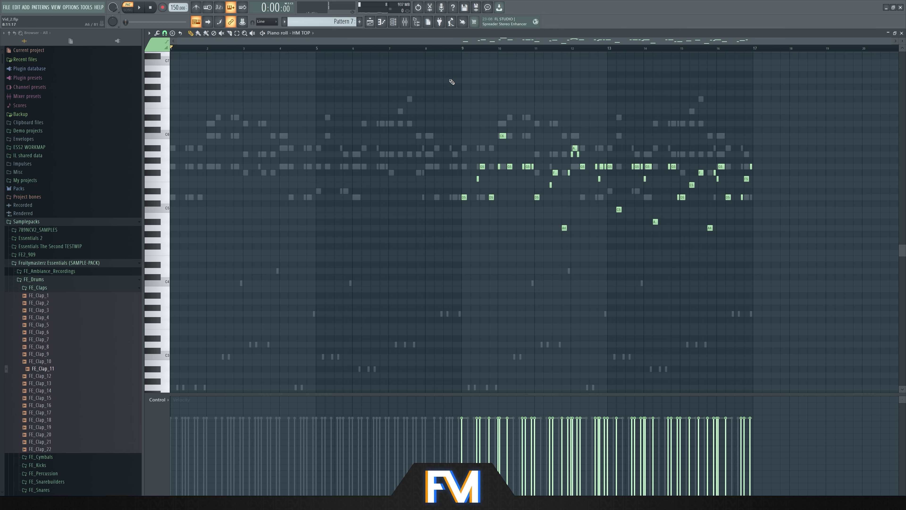
{"action": "left_click", "coordinate": [451, 49]}
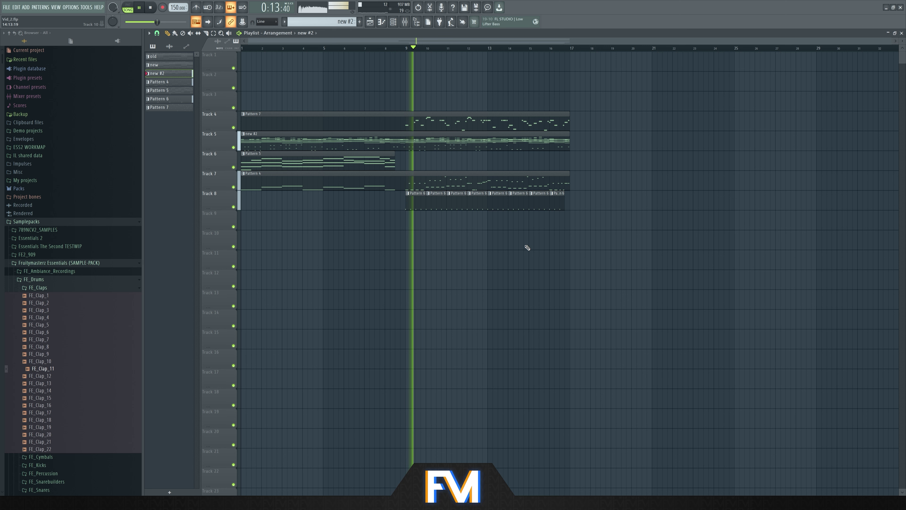
Step: Stop the arrangement playback and look through the patterns in the Channel rack, returning to new #2
{"action": "key", "text": "space"}
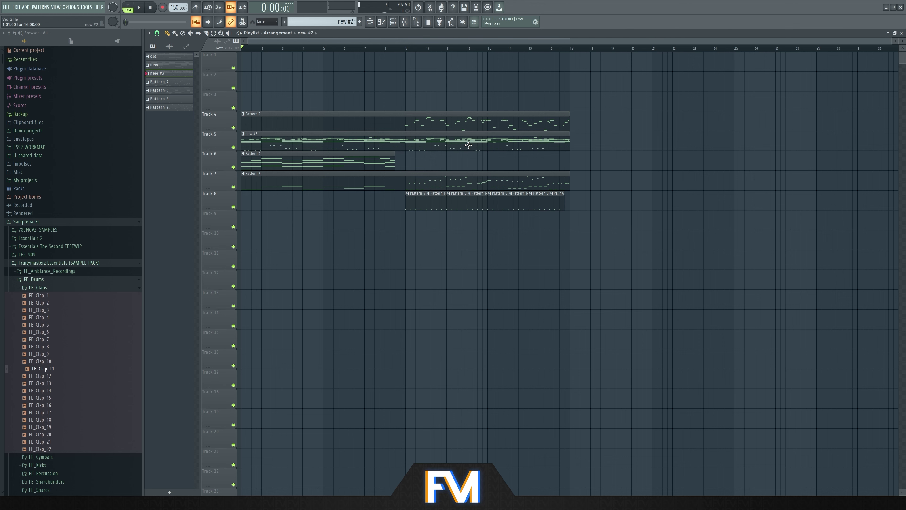
{"action": "left_click", "coordinate": [902, 33]}
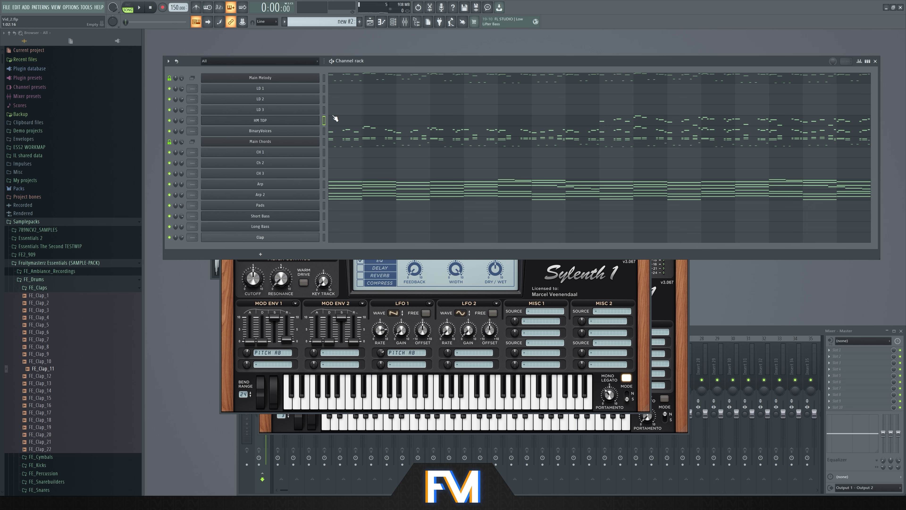
{"action": "scroll", "coordinate": [338, 22], "scroll_direction": "up", "scroll_amount": 4}
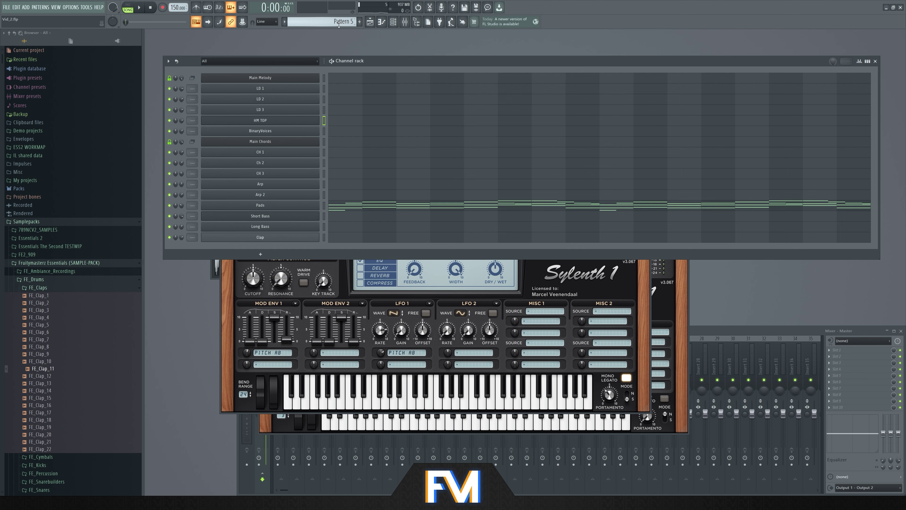
{"action": "scroll", "coordinate": [335, 22], "scroll_direction": "down", "scroll_amount": 4}
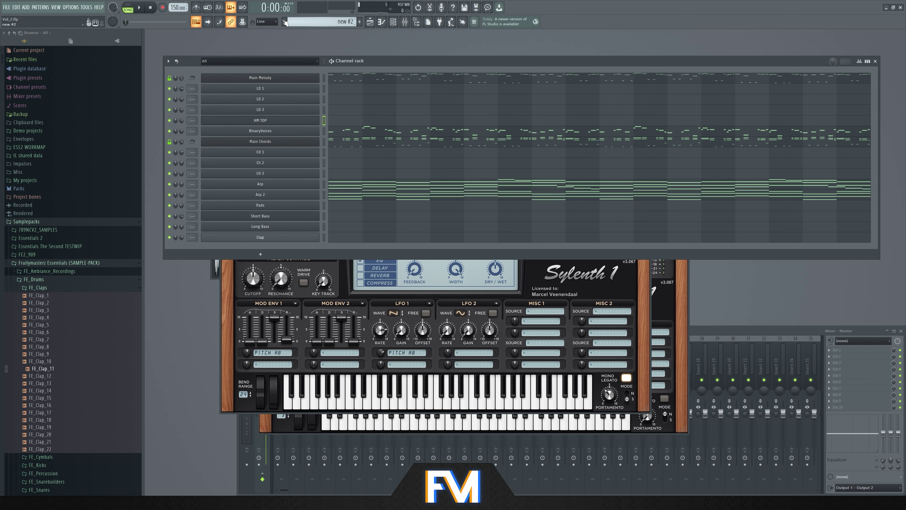
Step: Reopen the Playlist and play the whole arrangement from bar 1 through bar 16
{"action": "left_click", "coordinate": [56, 7]}
{"action": "left_click", "coordinate": [66, 17]}
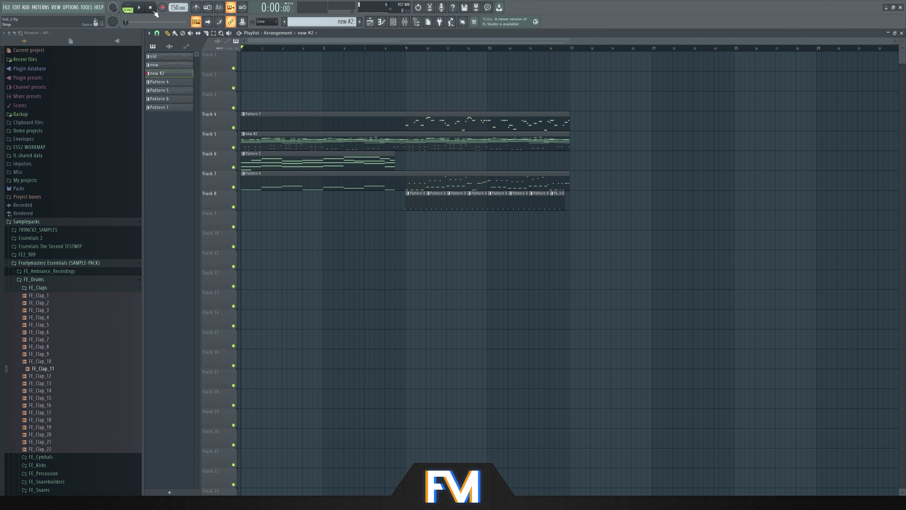
{"action": "key", "text": "space"}
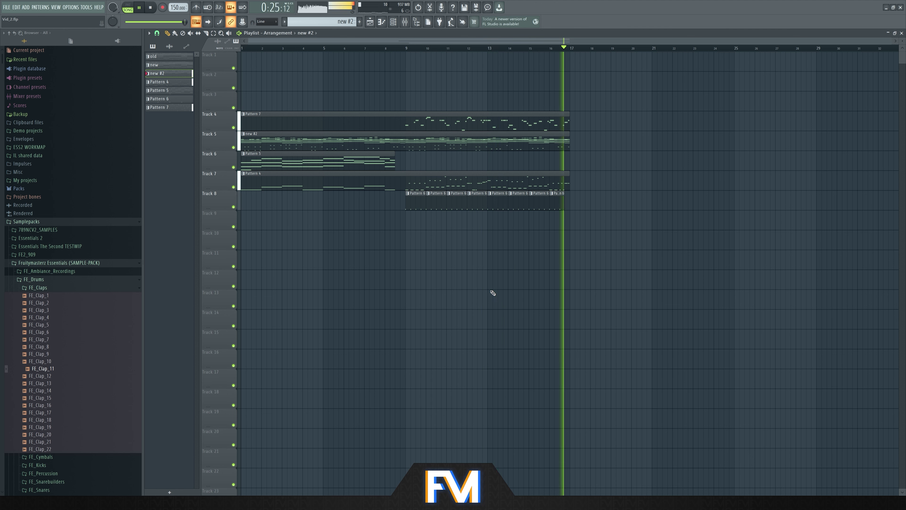
{"action": "key", "text": "space"}
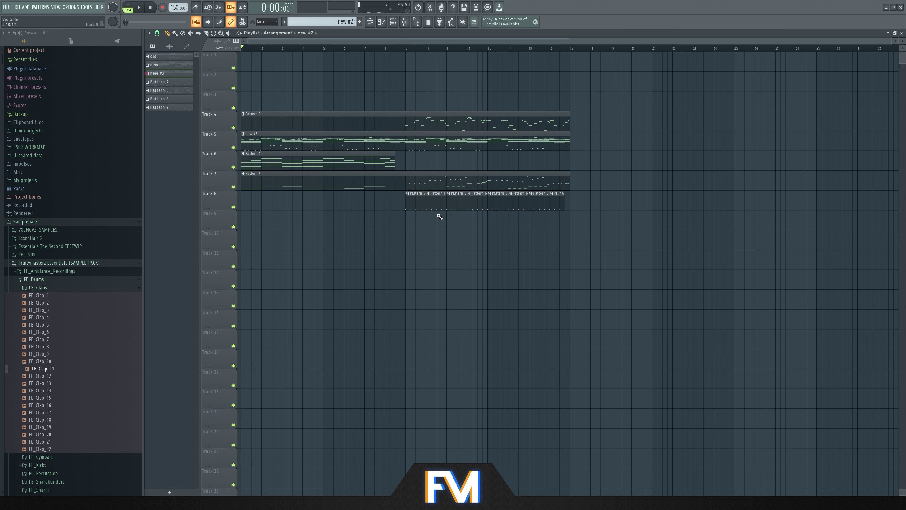
Step: Select Pattern 5 and insert a Nexus channel directly above Pads in the Channel rack
{"action": "left_click", "coordinate": [901, 33]}
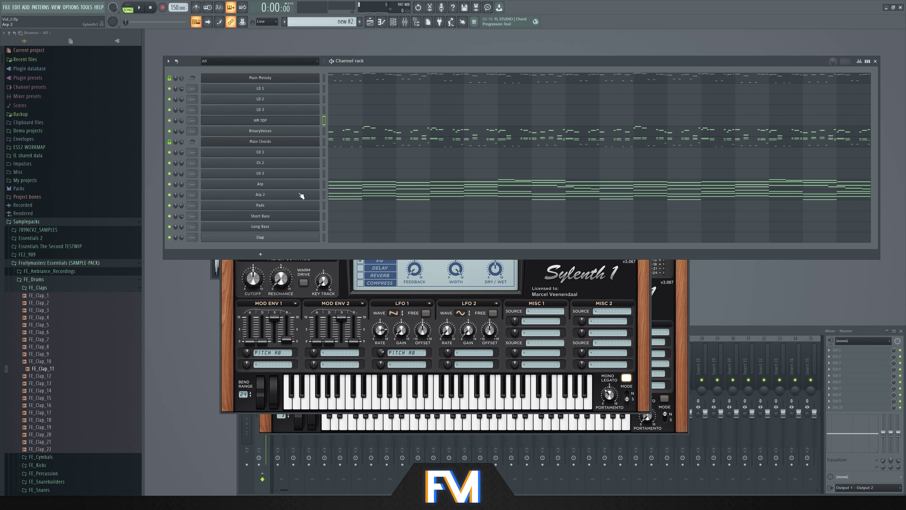
{"action": "scroll", "coordinate": [322, 20], "scroll_direction": "down", "scroll_amount": 4}
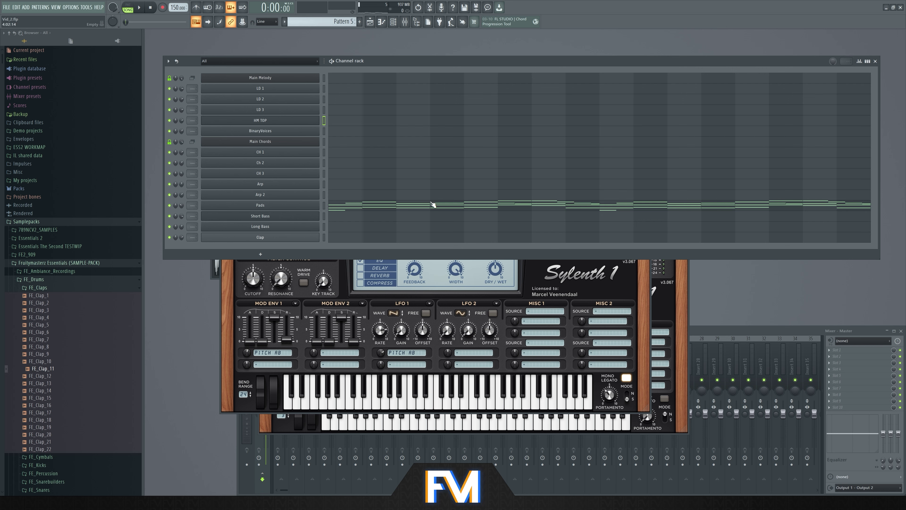
{"action": "right_click", "coordinate": [315, 205]}
{"action": "mouse_move", "coordinate": [339, 247]}
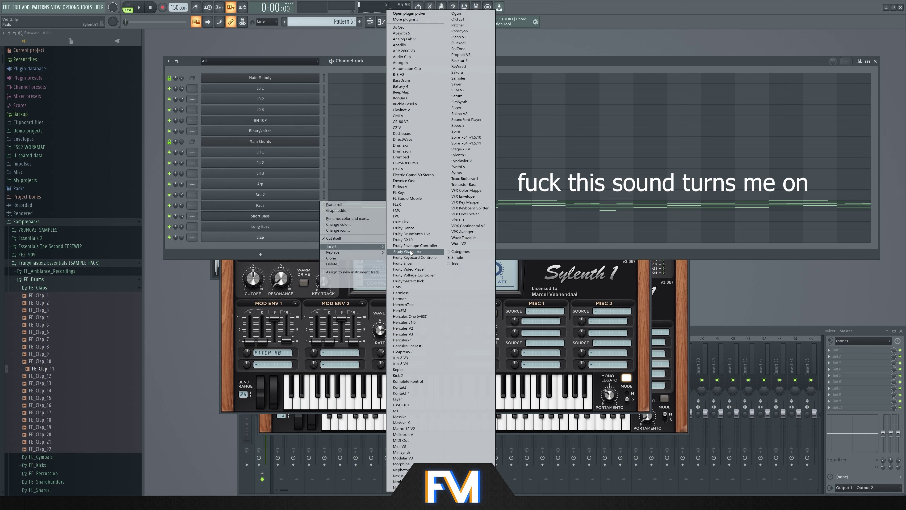
{"action": "left_click", "coordinate": [399, 454]}
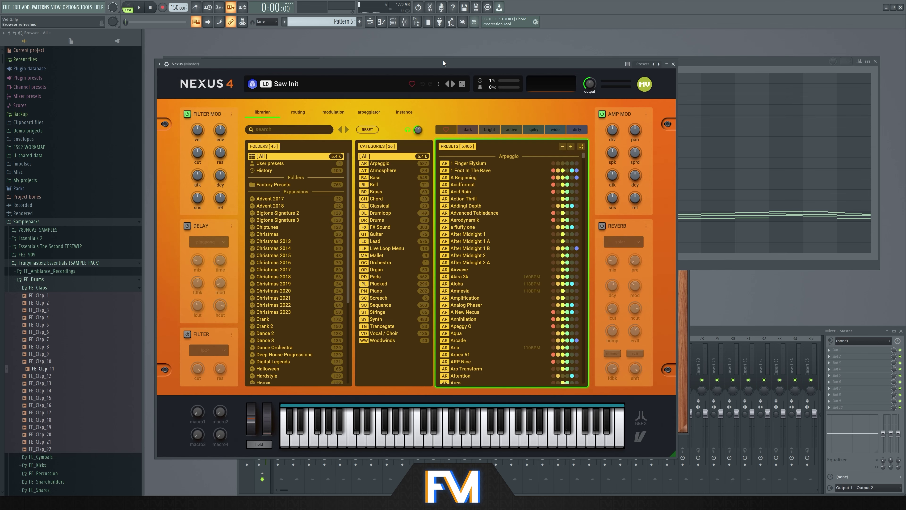
Step: Move the Pads notes from mid-bar 8 onward into the Nexus channel and play Pattern 5 from bar 8
{"action": "left_click_drag", "start_coordinate": [443, 63], "coordinate": [542, 87]}
{"action": "left_click", "coordinate": [477, 58]}
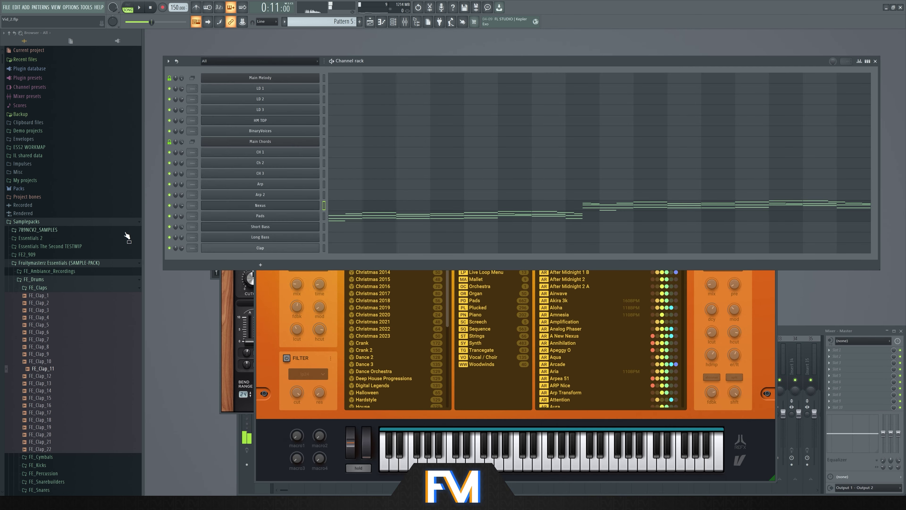
{"action": "left_click", "coordinate": [127, 5]}
{"action": "left_click", "coordinate": [139, 7]}
{"action": "left_click", "coordinate": [474, 206]}
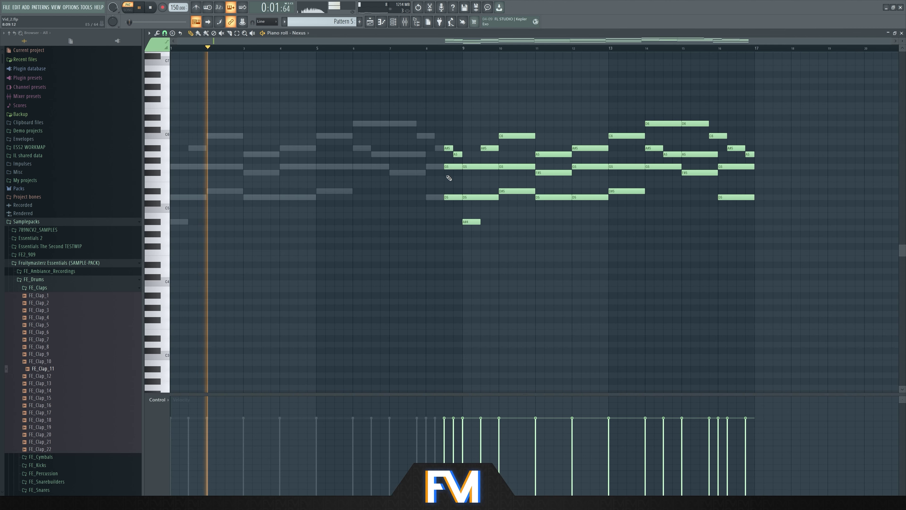
{"action": "left_click", "coordinate": [426, 48]}
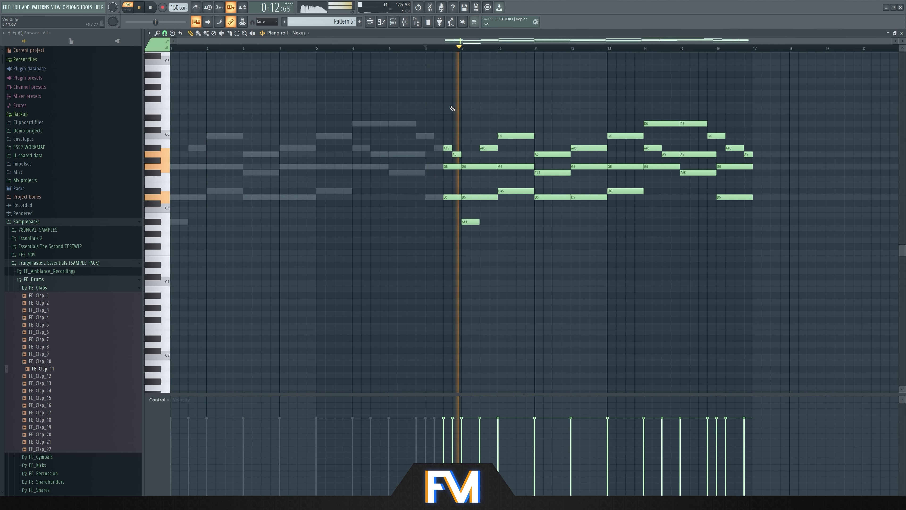
Step: In the Nexus notes, delete the A#4 at bar 9, extend the bar 9 A#5 back to the bar's start, and replay the passage
{"action": "key", "text": "space"}
{"action": "left_click", "coordinate": [472, 222], "text": "ctrl"}
{"action": "right_click", "coordinate": [471, 222]}
{"action": "scroll", "coordinate": [477, 204], "scroll_direction": "up", "scroll_amount": 3, "text": "ctrl"}
{"action": "left_click_drag", "start_coordinate": [482, 148], "coordinate": [442, 151]}
{"action": "key", "text": "space"}
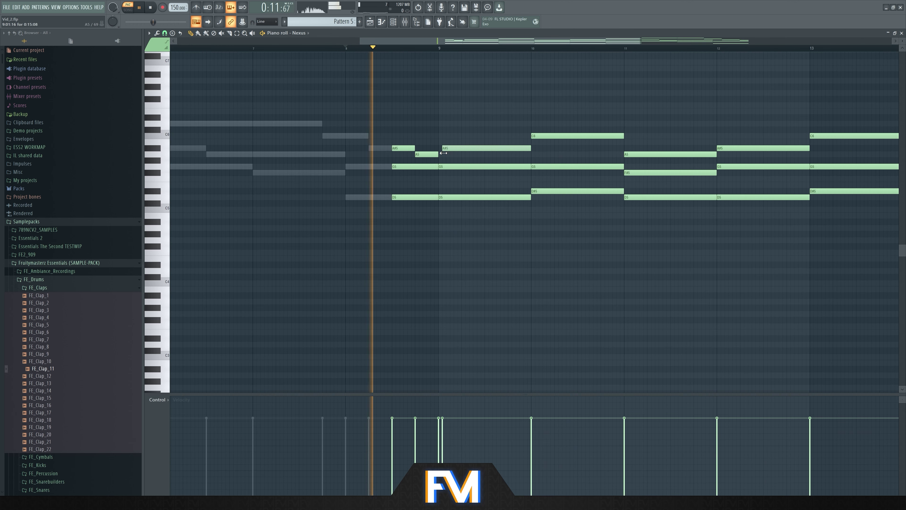
{"action": "key", "text": "space"}
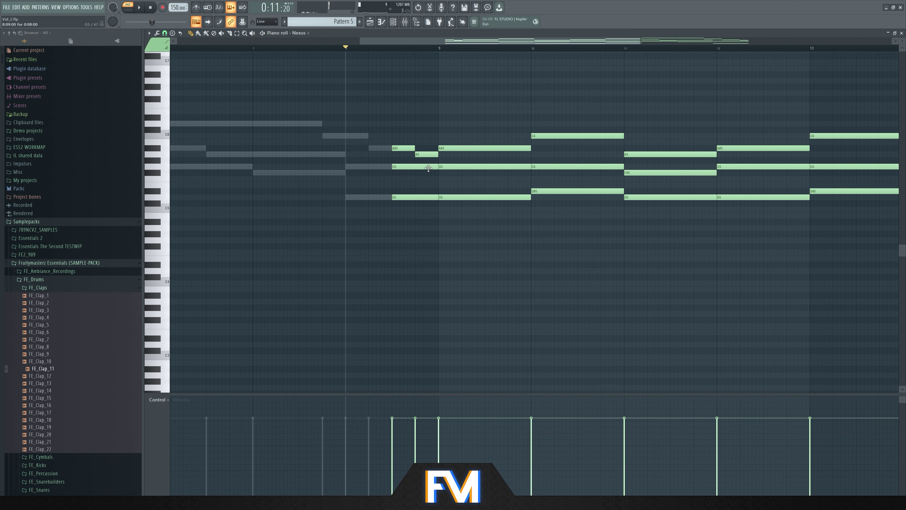